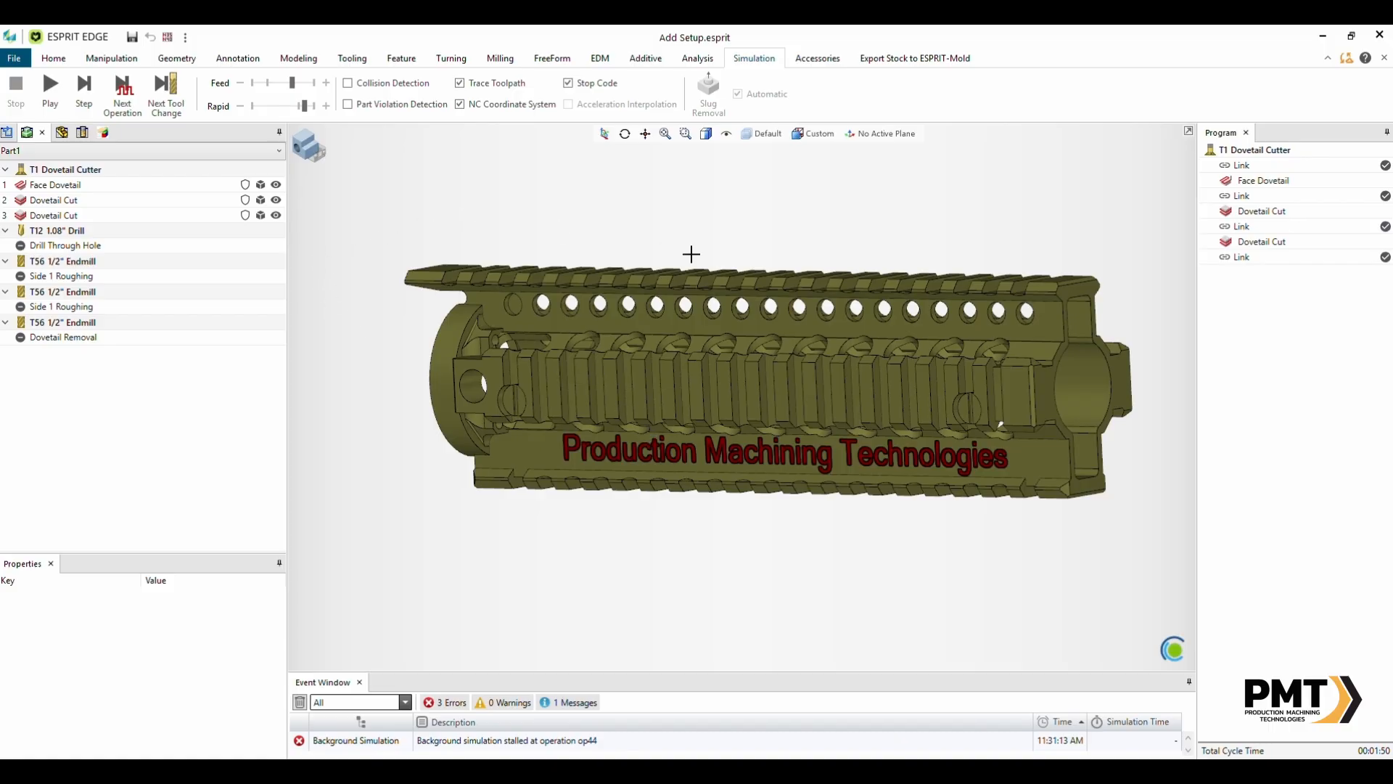
- Switch the display to the full machine view and orbit around the machine
{"action": "middle_click_drag", "start_coordinate": [725, 366], "coordinate": [707, 386]}
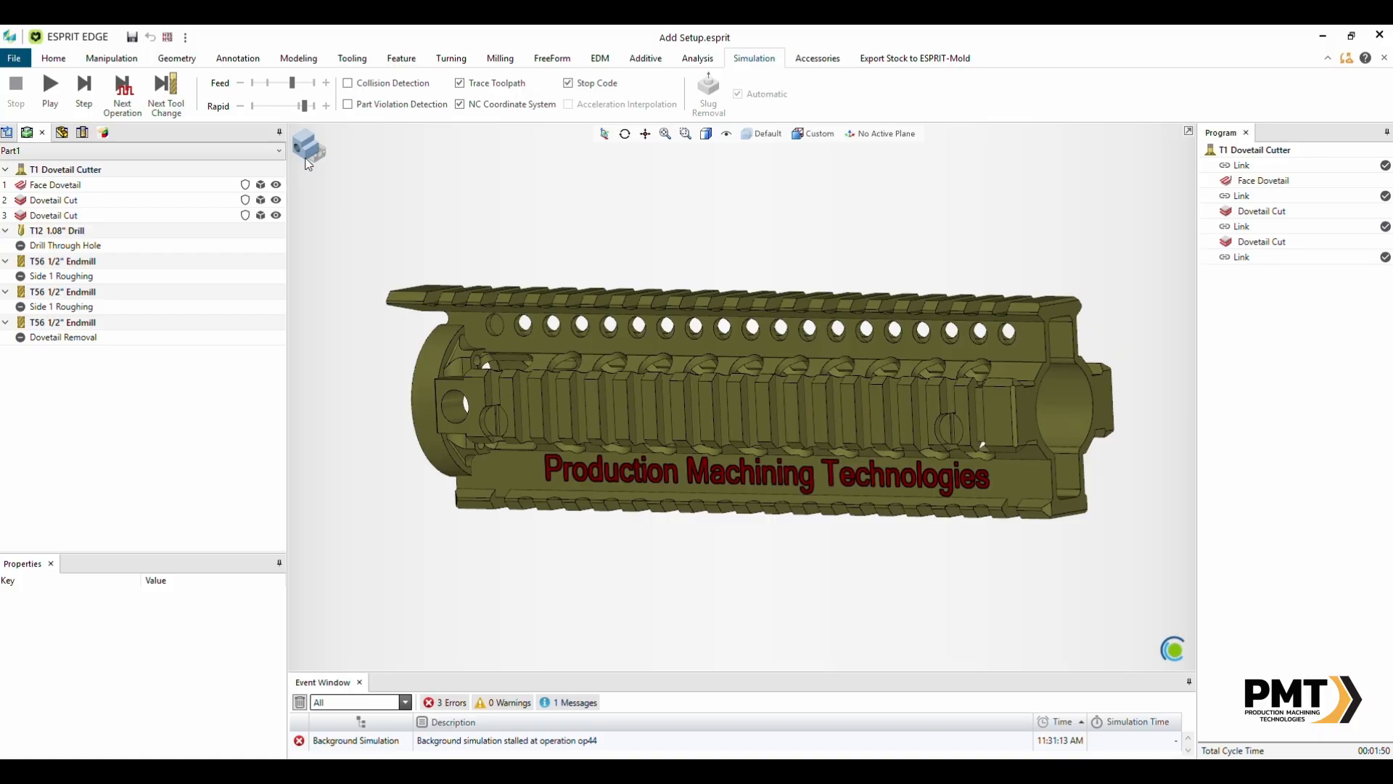
{"action": "left_click", "coordinate": [310, 152]}
{"action": "middle_click_drag", "start_coordinate": [813, 518], "coordinate": [823, 455]}
{"action": "scroll", "coordinate": [755, 472], "scroll_direction": "up", "scroll_amount": 4}
{"action": "scroll", "coordinate": [774, 417], "scroll_direction": "down", "scroll_amount": 5}
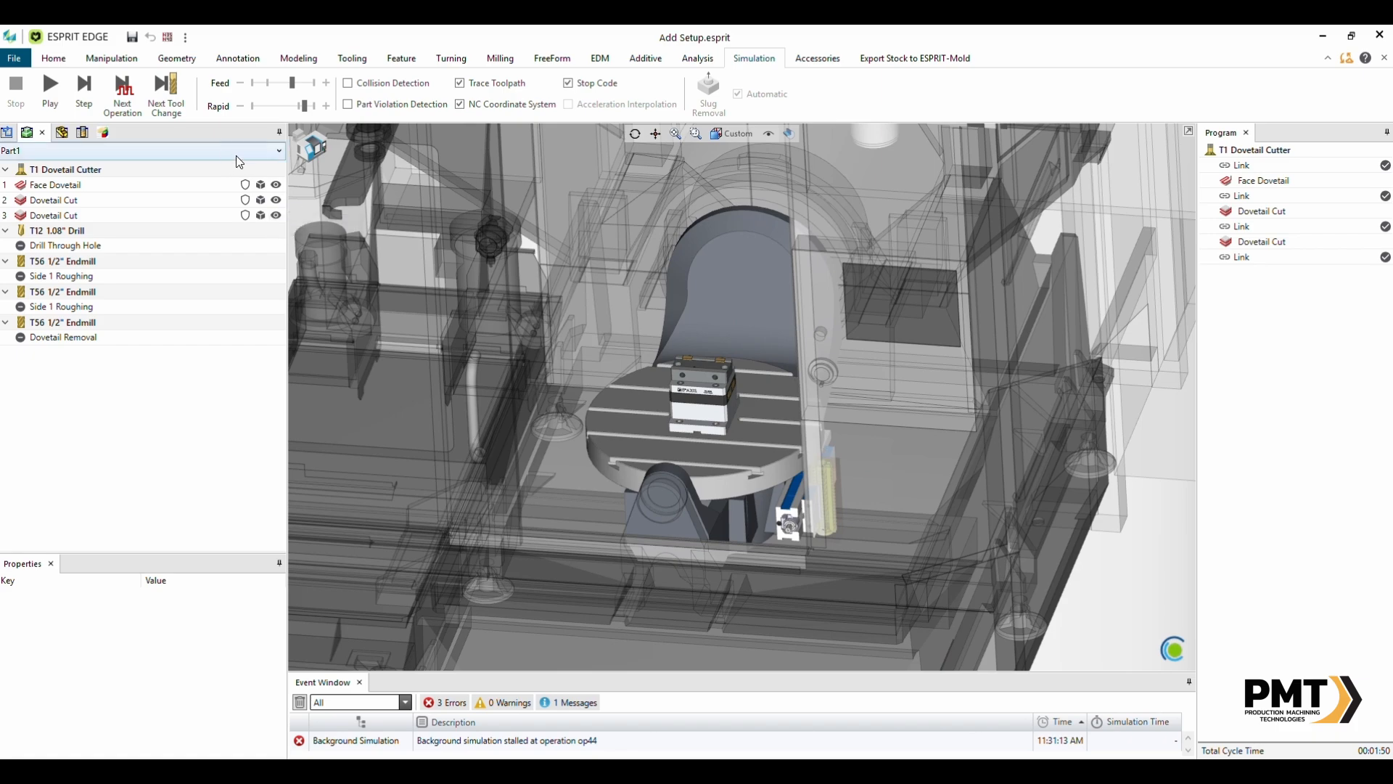
- Select the Face Dovetail and both Dovetail Cut operations and start their simulation
{"action": "left_click", "coordinate": [82, 187]}
{"action": "left_click", "coordinate": [80, 216]}
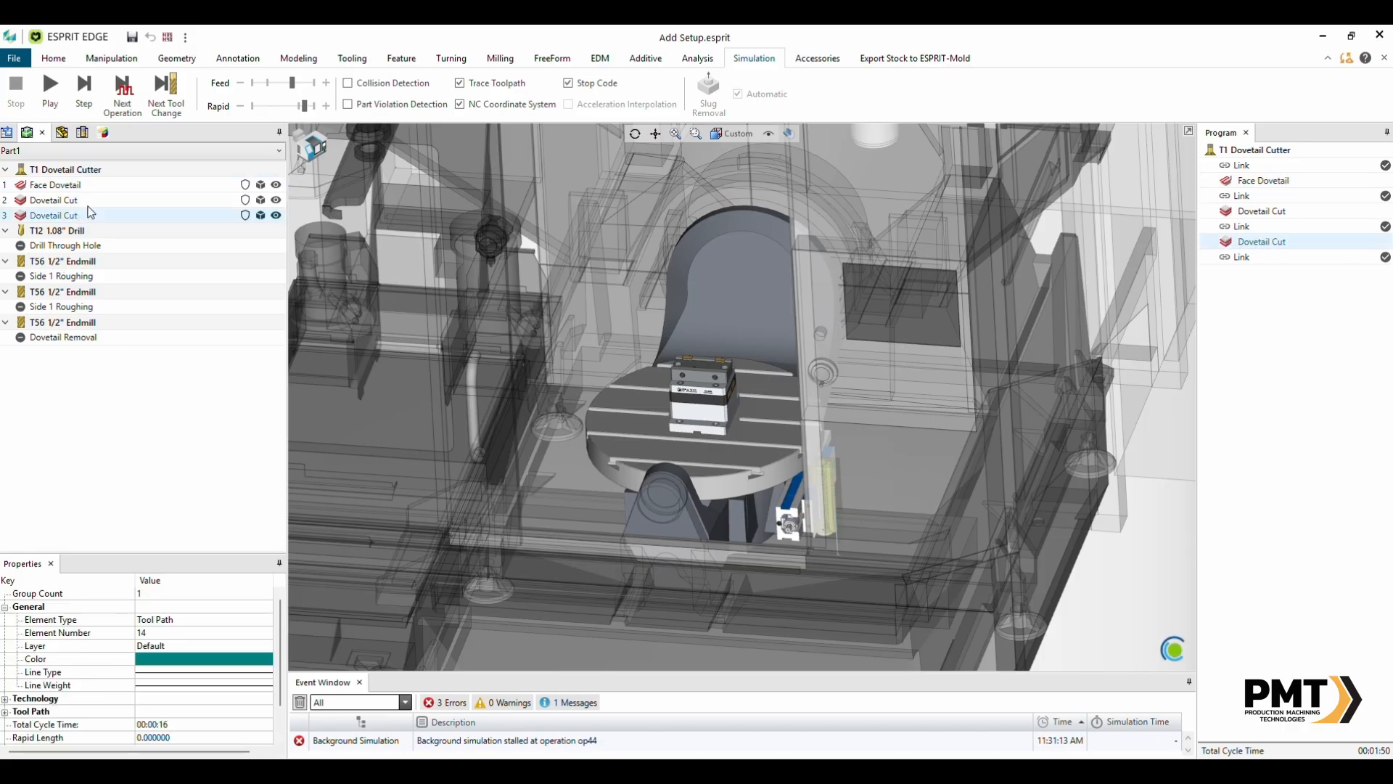
{"action": "left_click", "coordinate": [76, 186]}
{"action": "left_click", "coordinate": [79, 216], "text": "shift"}
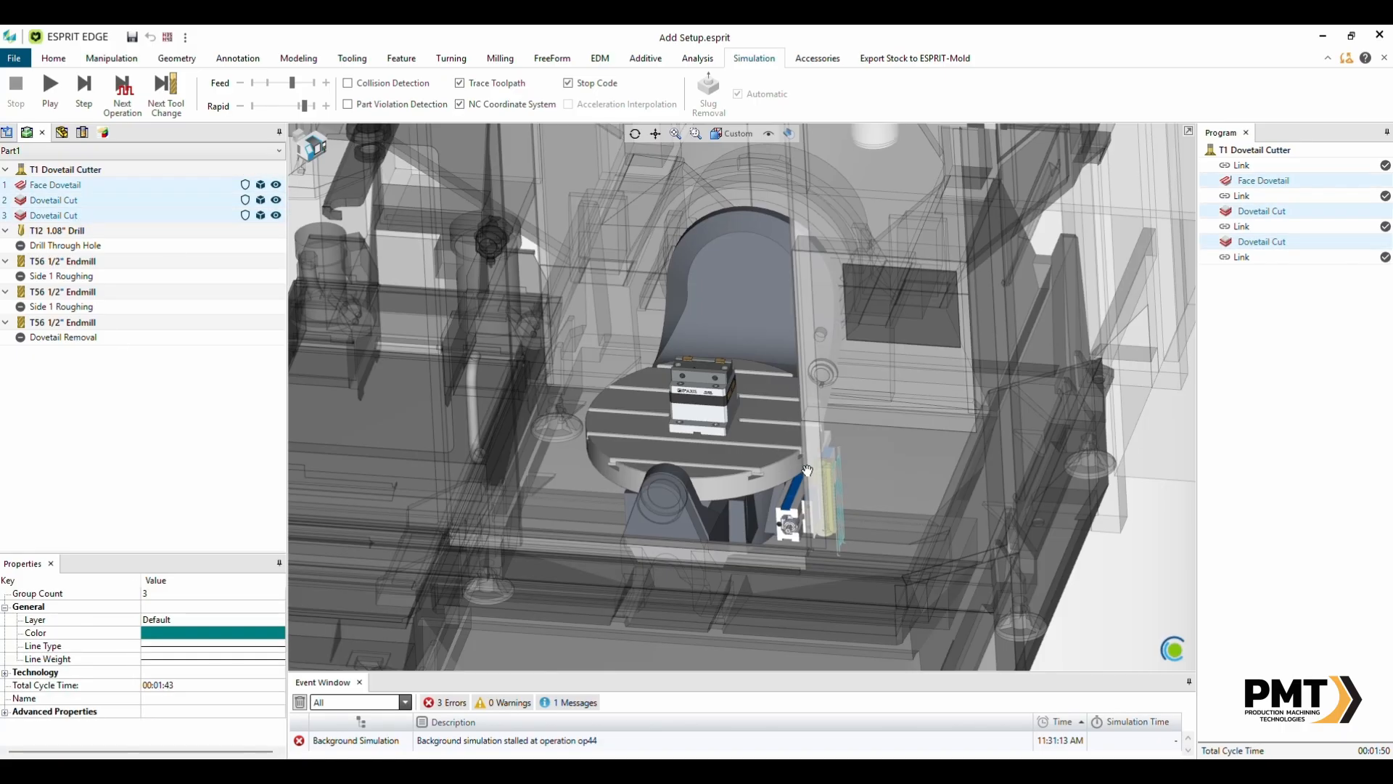
{"action": "middle_click_drag", "start_coordinate": [751, 452], "coordinate": [807, 488]}
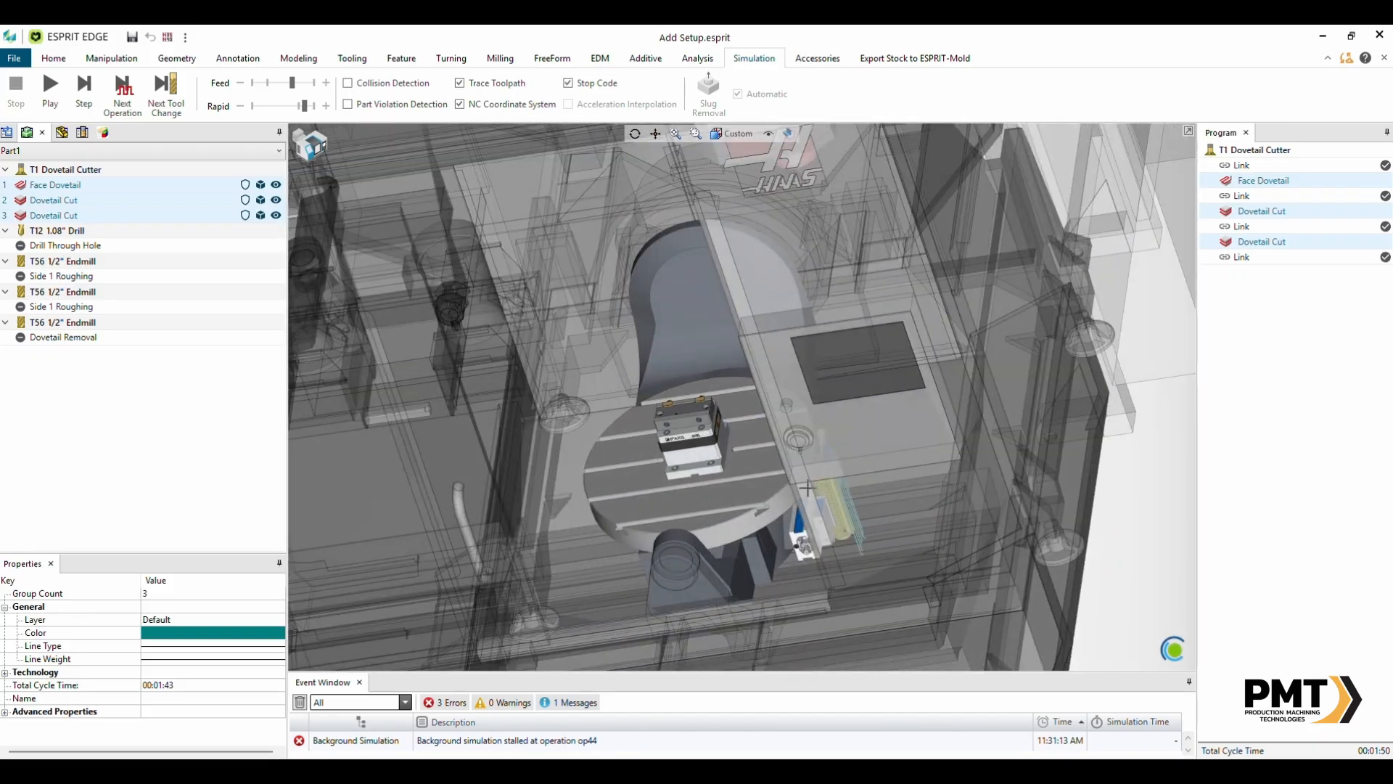
{"action": "left_click", "coordinate": [816, 60]}
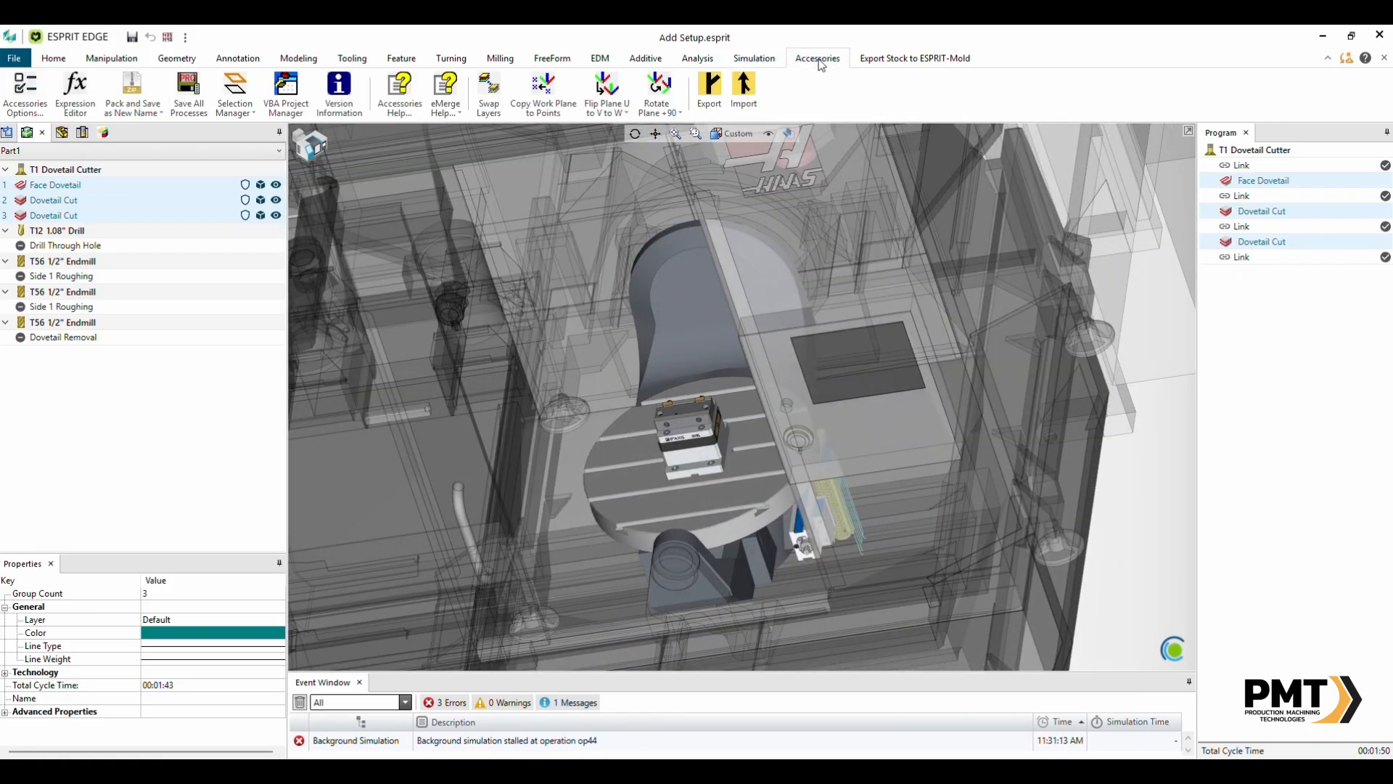
{"action": "left_click", "coordinate": [754, 58]}
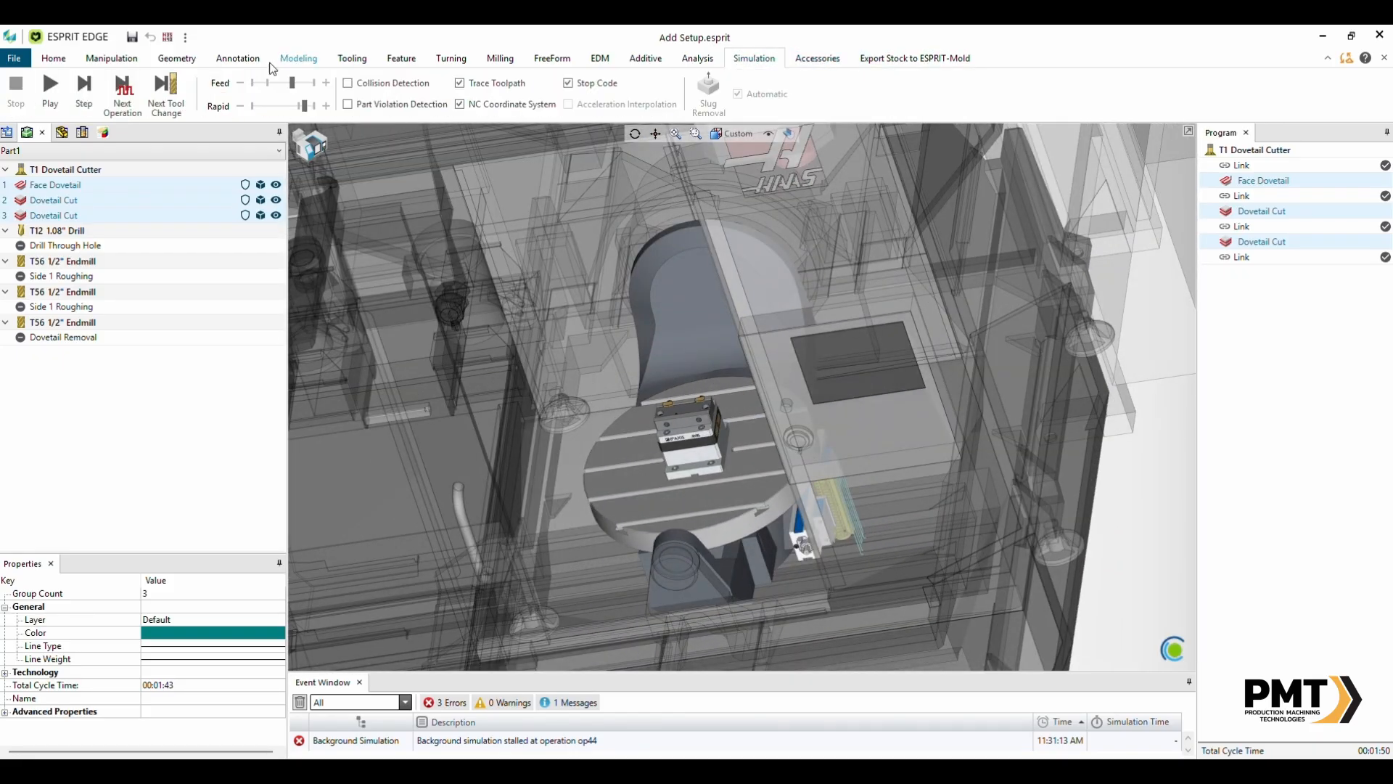
{"action": "left_click", "coordinate": [122, 91]}
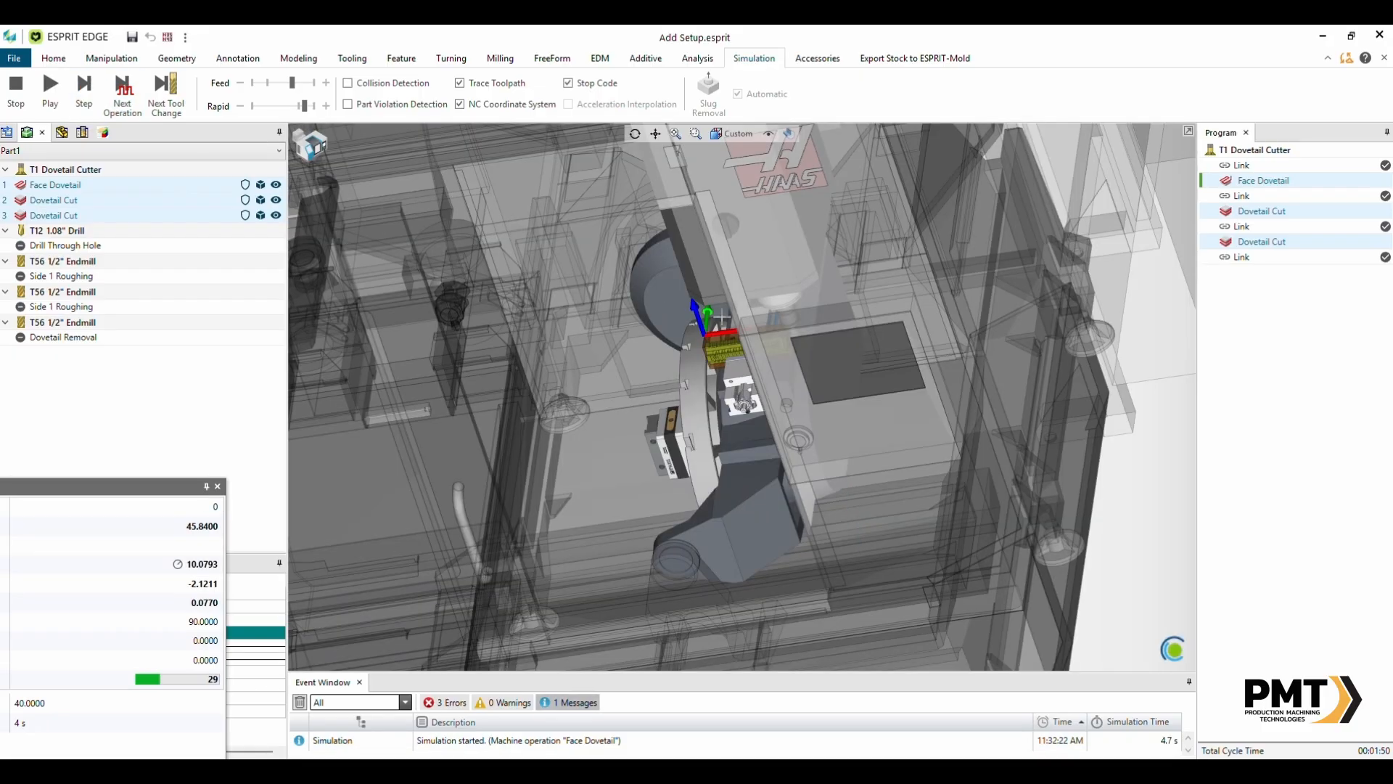
- Play the simulation of the selected dovetail operations, zoomed in on the part in the vise
{"action": "middle_click_drag", "start_coordinate": [743, 346], "coordinate": [772, 335]}
{"action": "scroll", "coordinate": [771, 335], "scroll_direction": "up", "scroll_amount": 7}
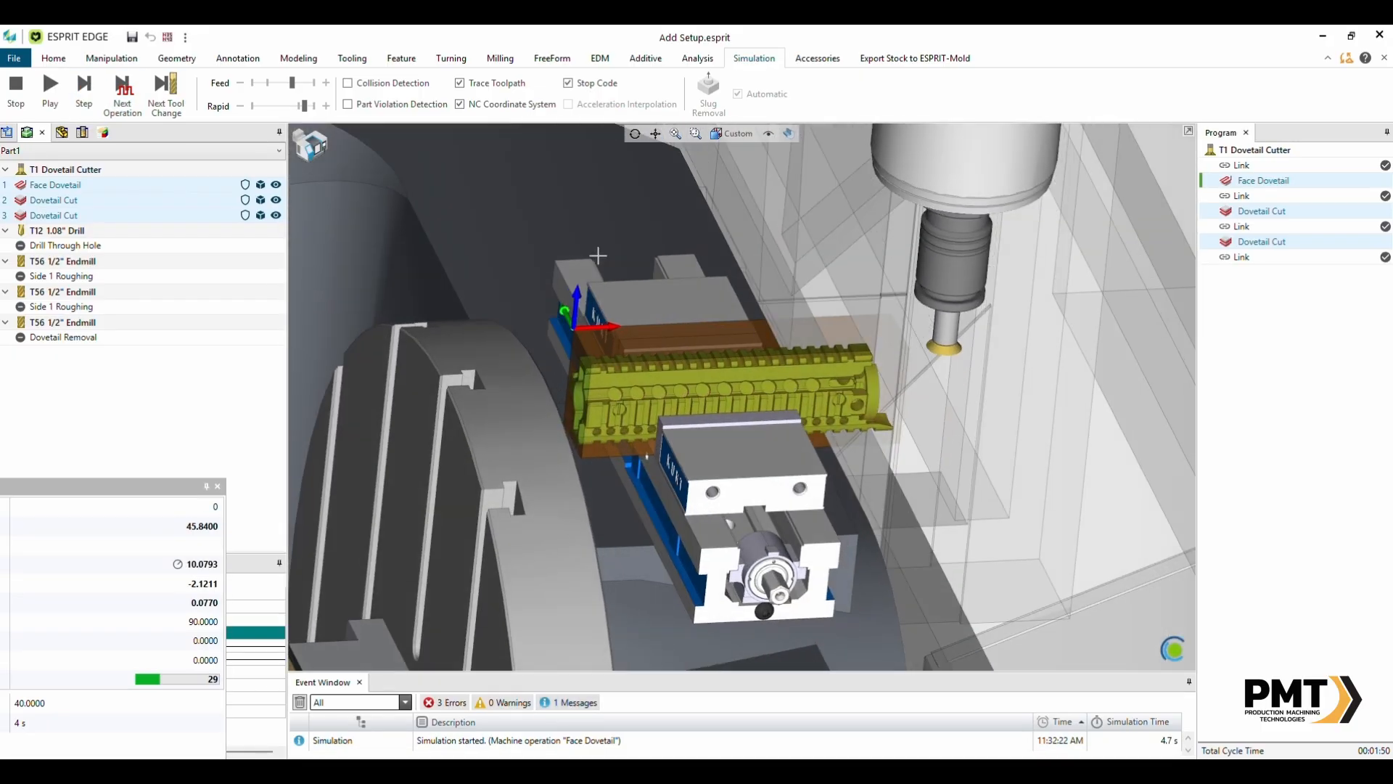
{"action": "left_click", "coordinate": [54, 104]}
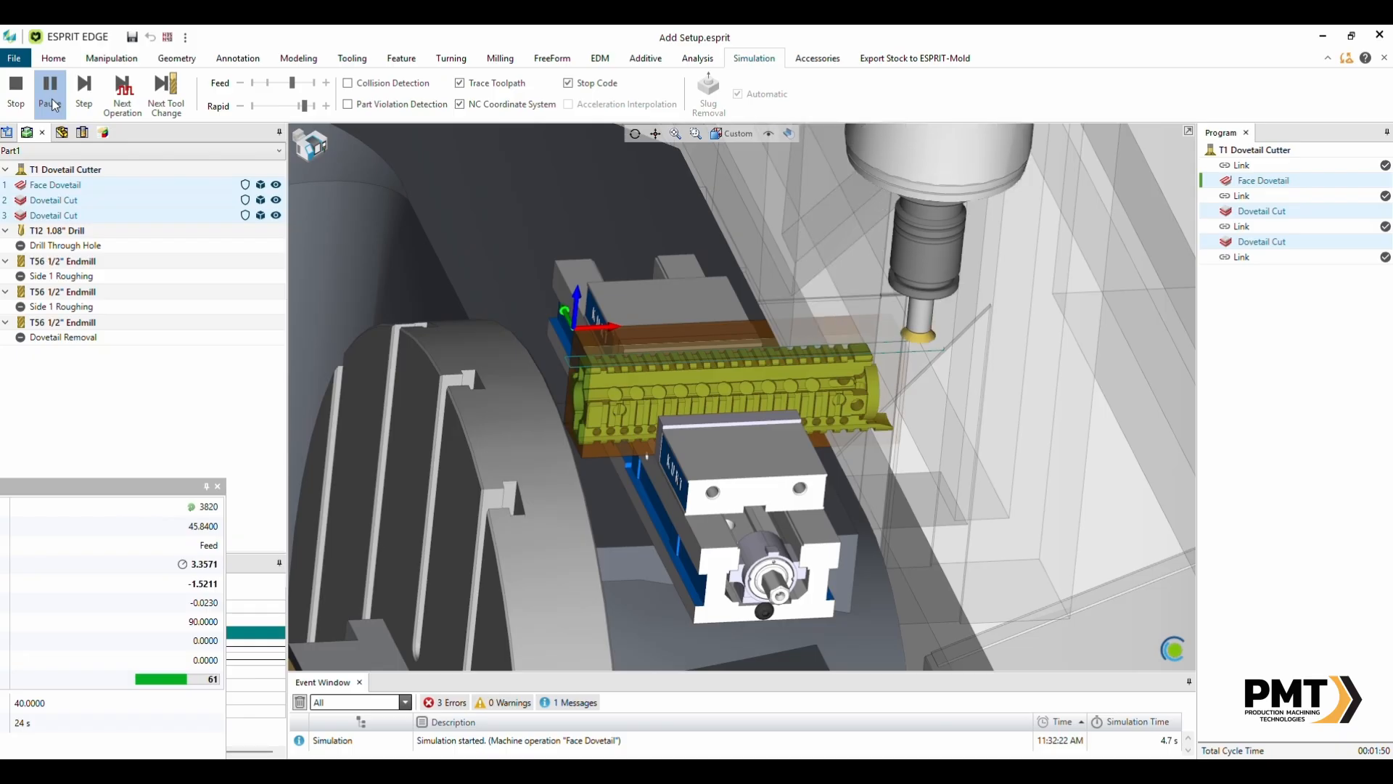
- Watch the simulation run to its end, then stop the simulation
{"action": "scroll", "coordinate": [54, 104], "scroll_direction": "up", "scroll_amount": 1}
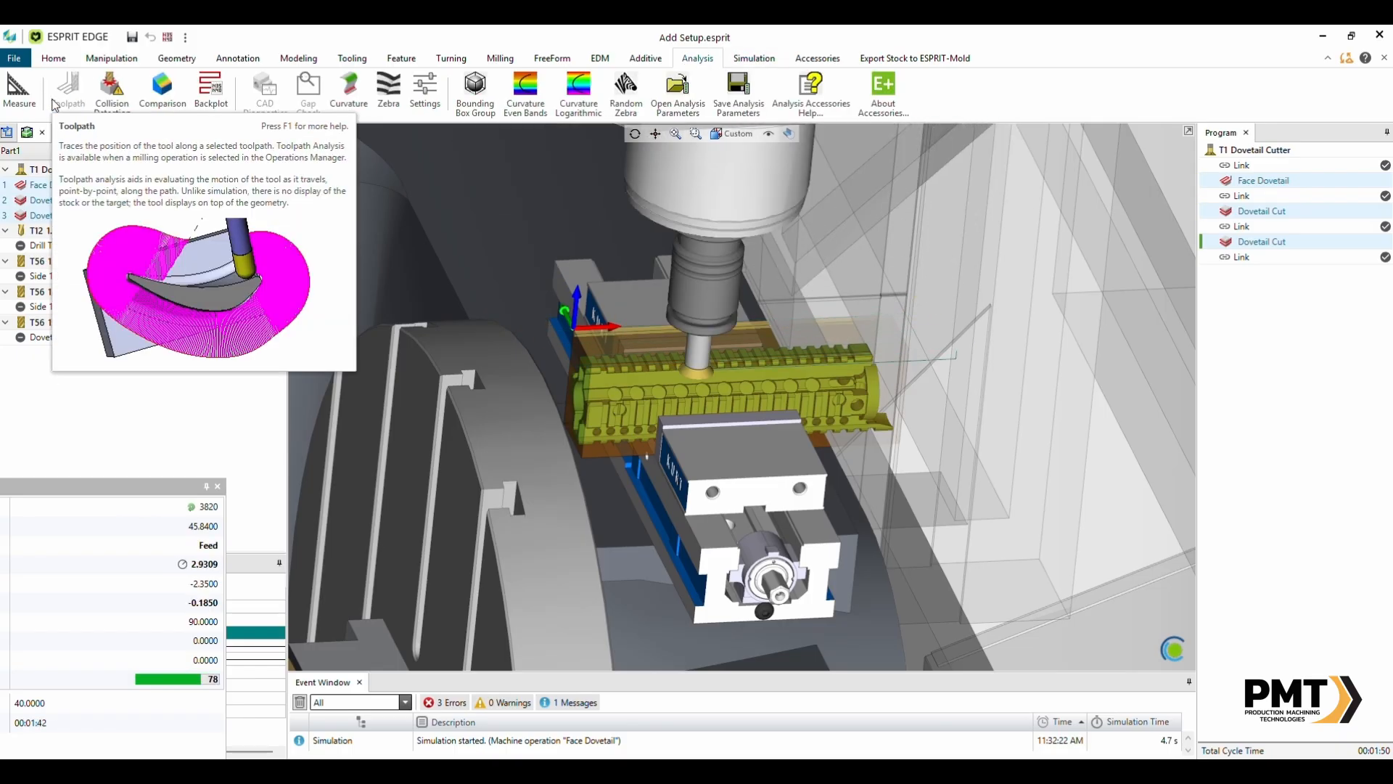
{"action": "scroll", "coordinate": [784, 369], "scroll_direction": "down", "scroll_amount": 4}
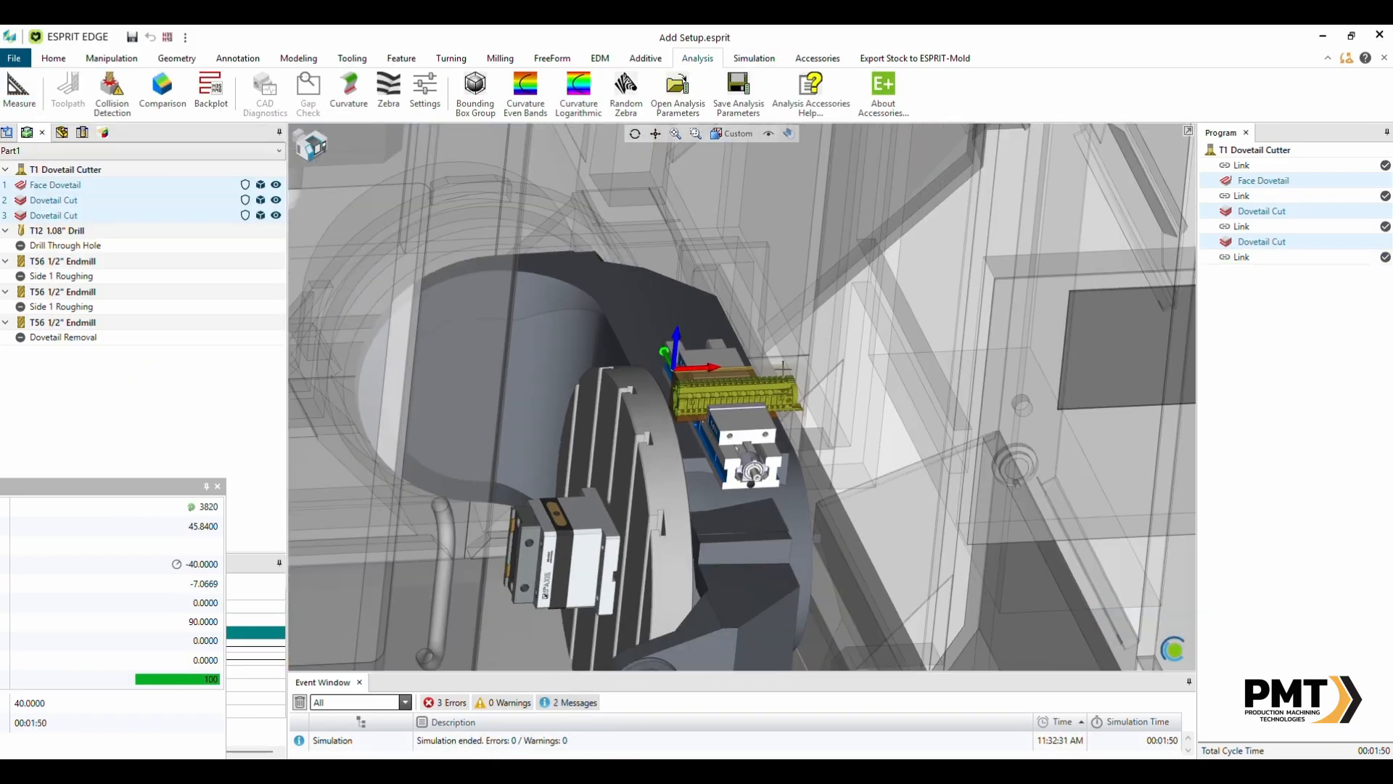
{"action": "scroll", "coordinate": [751, 377], "scroll_direction": "up", "scroll_amount": 6}
{"action": "middle_click_drag", "start_coordinate": [748, 379], "coordinate": [284, 473]}
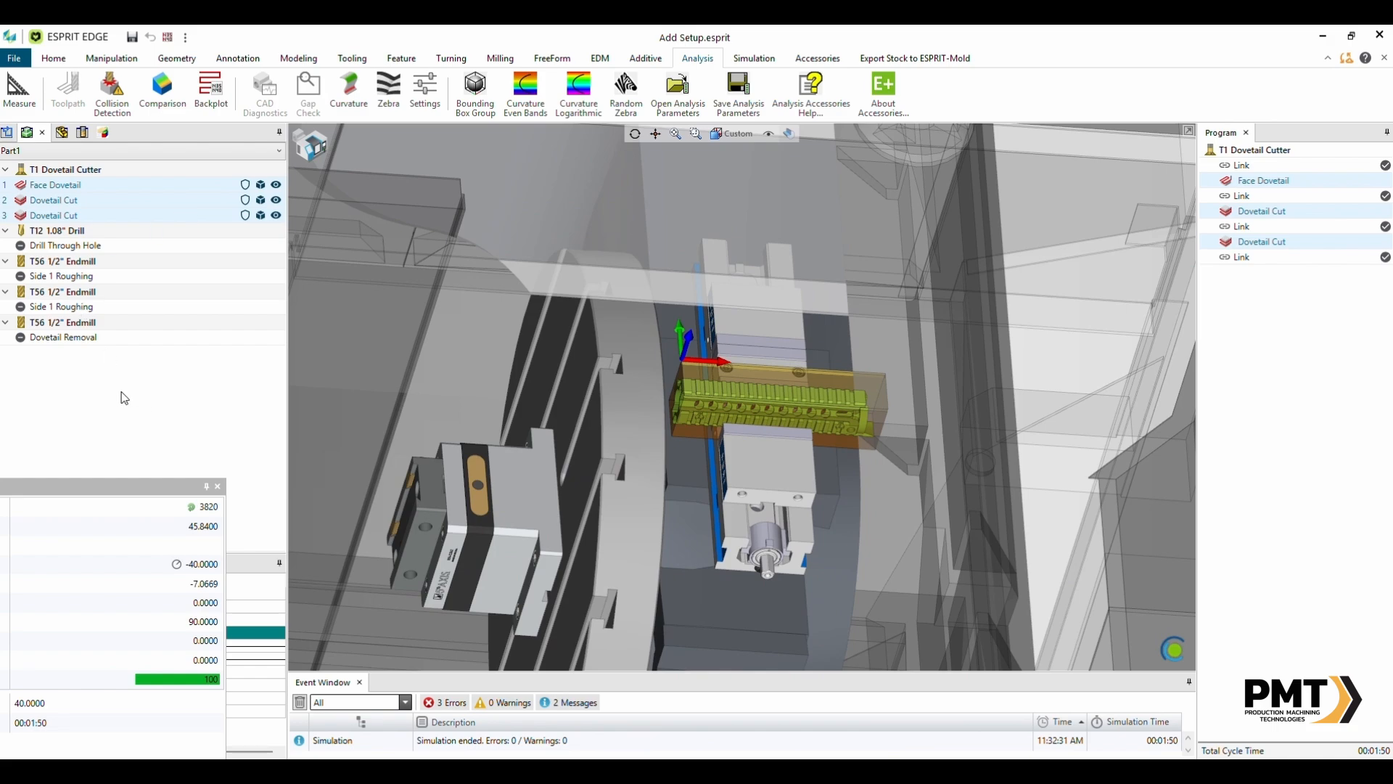
{"action": "left_click", "coordinate": [105, 417]}
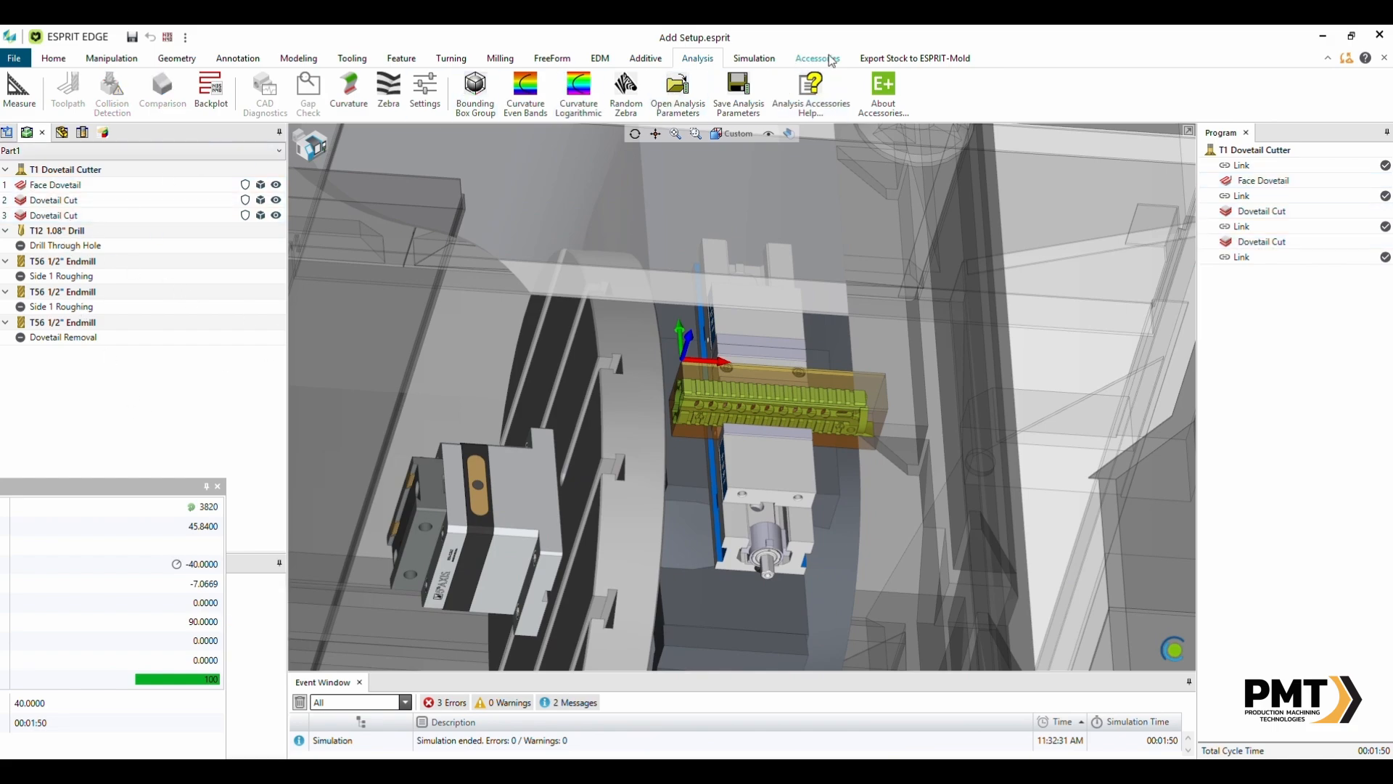
{"action": "scroll", "coordinate": [823, 59], "scroll_direction": "up", "scroll_amount": 1}
{"action": "scroll", "coordinate": [823, 59], "scroll_direction": "down", "scroll_amount": 2}
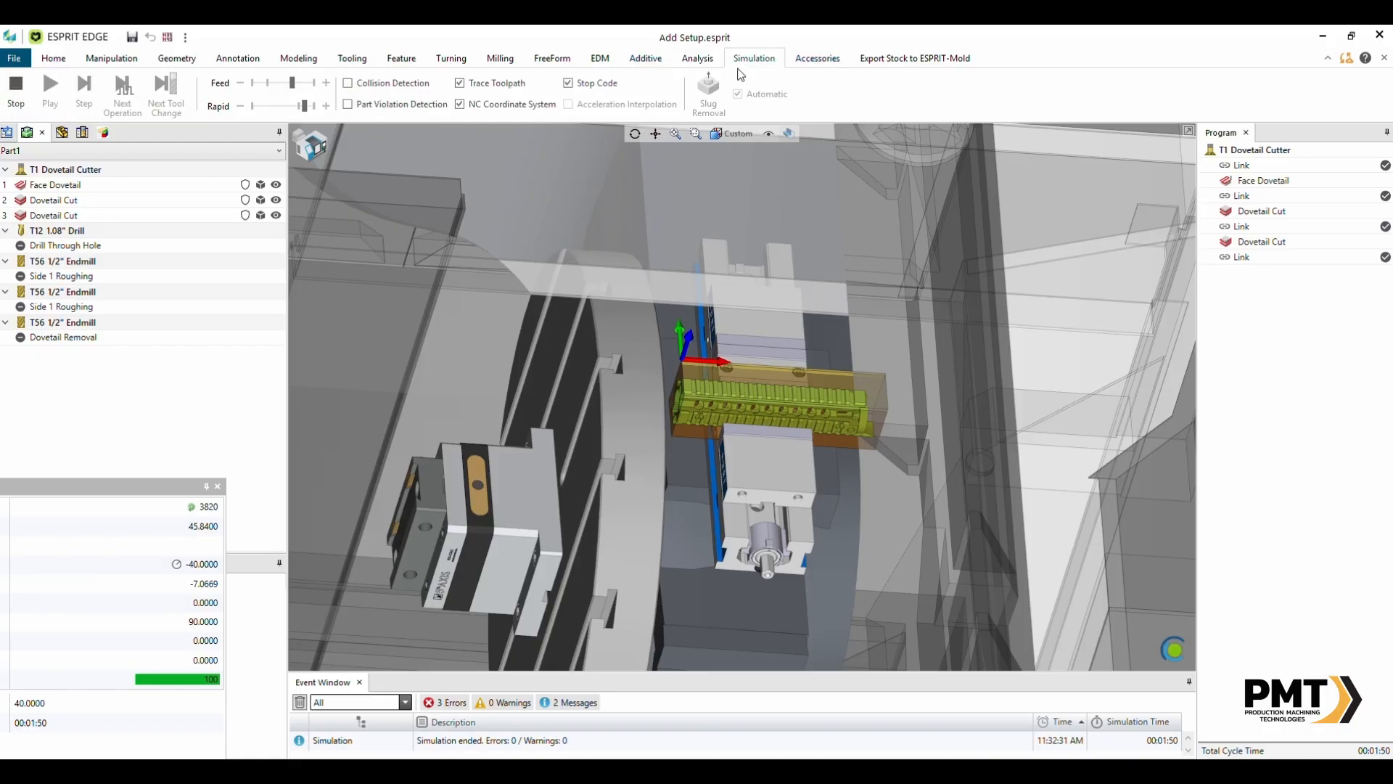
{"action": "left_click", "coordinate": [15, 87]}
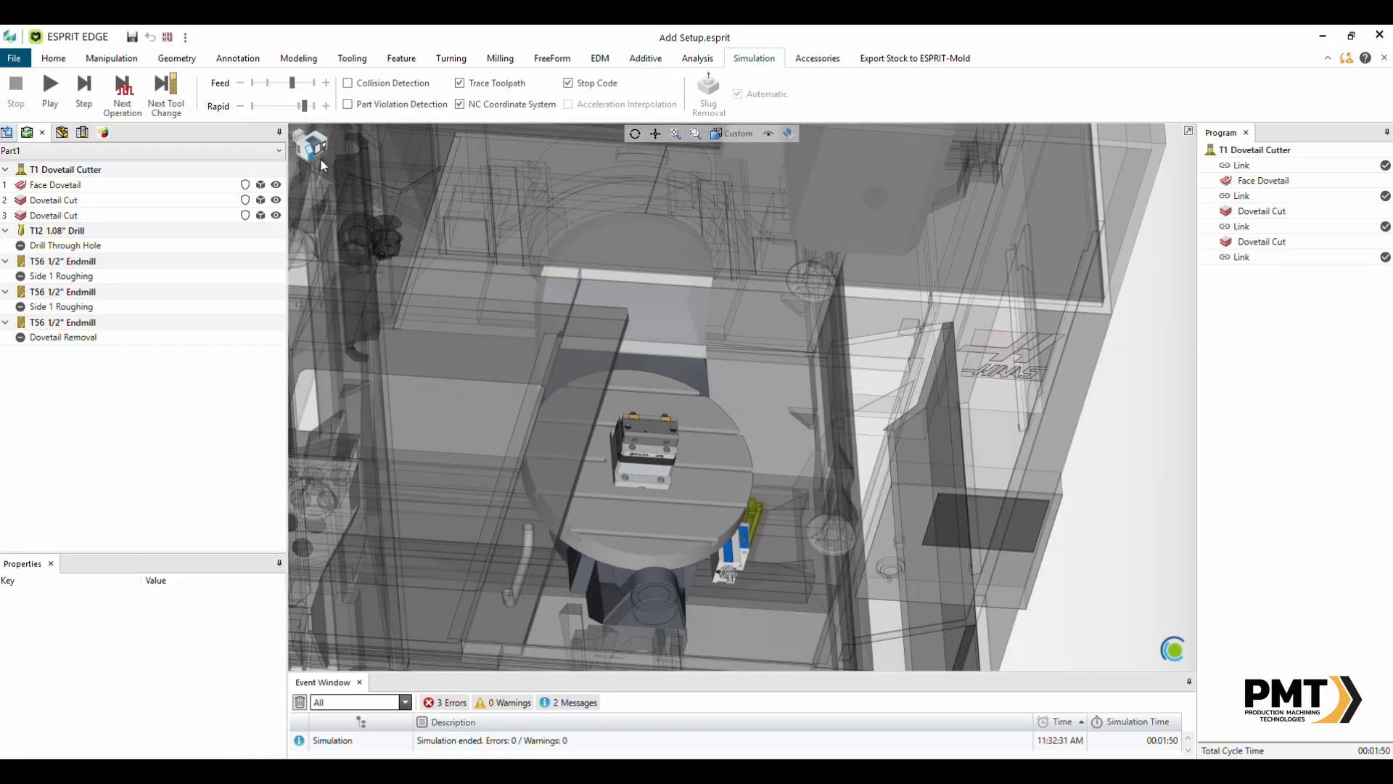
- Switch back to the part-only view
{"action": "left_click", "coordinate": [309, 149]}
{"action": "scroll", "coordinate": [690, 331], "scroll_direction": "down", "scroll_amount": 1}
{"action": "middle_click_drag", "start_coordinate": [800, 346], "coordinate": [791, 371]}
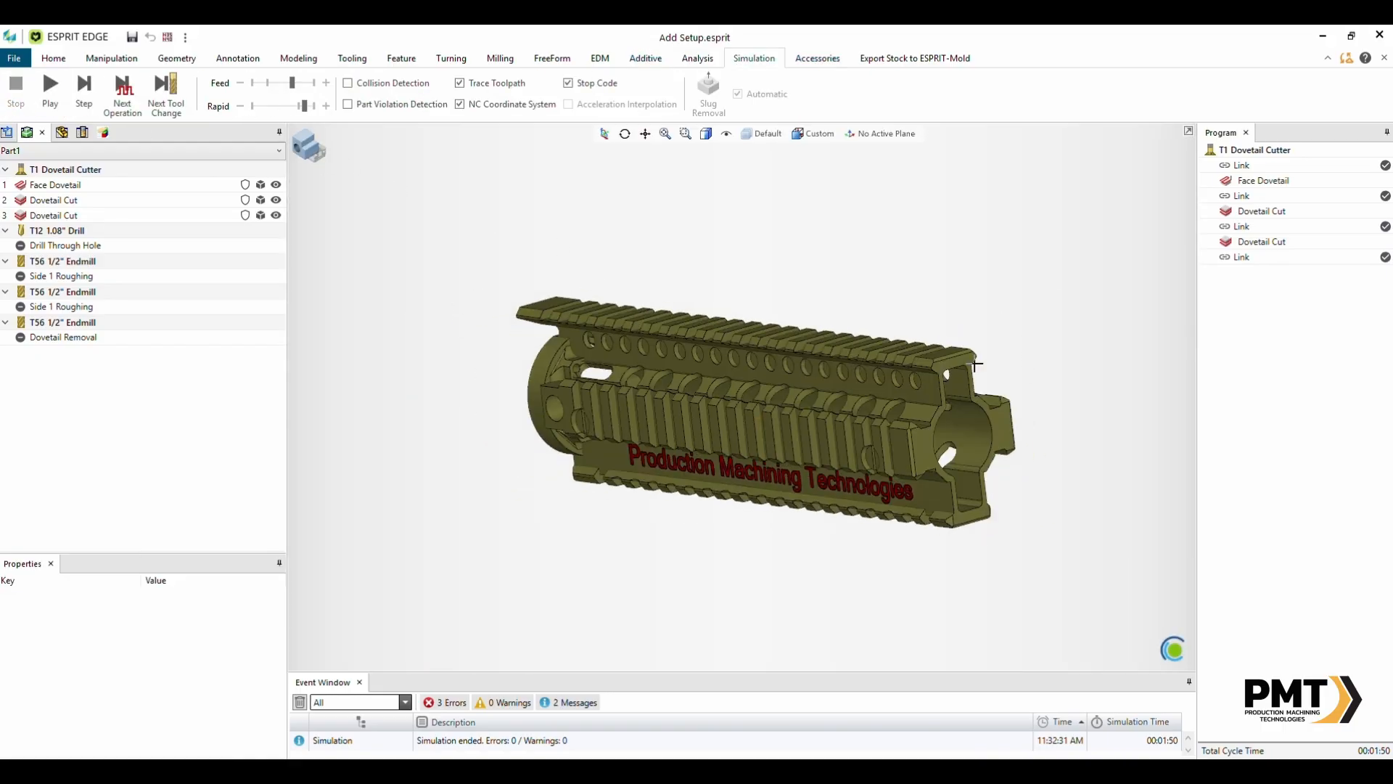
- Select the Drill Through Hole and both Side 1 Roughing operations
{"action": "left_click", "coordinate": [63, 247]}
{"action": "left_click", "coordinate": [64, 278]}
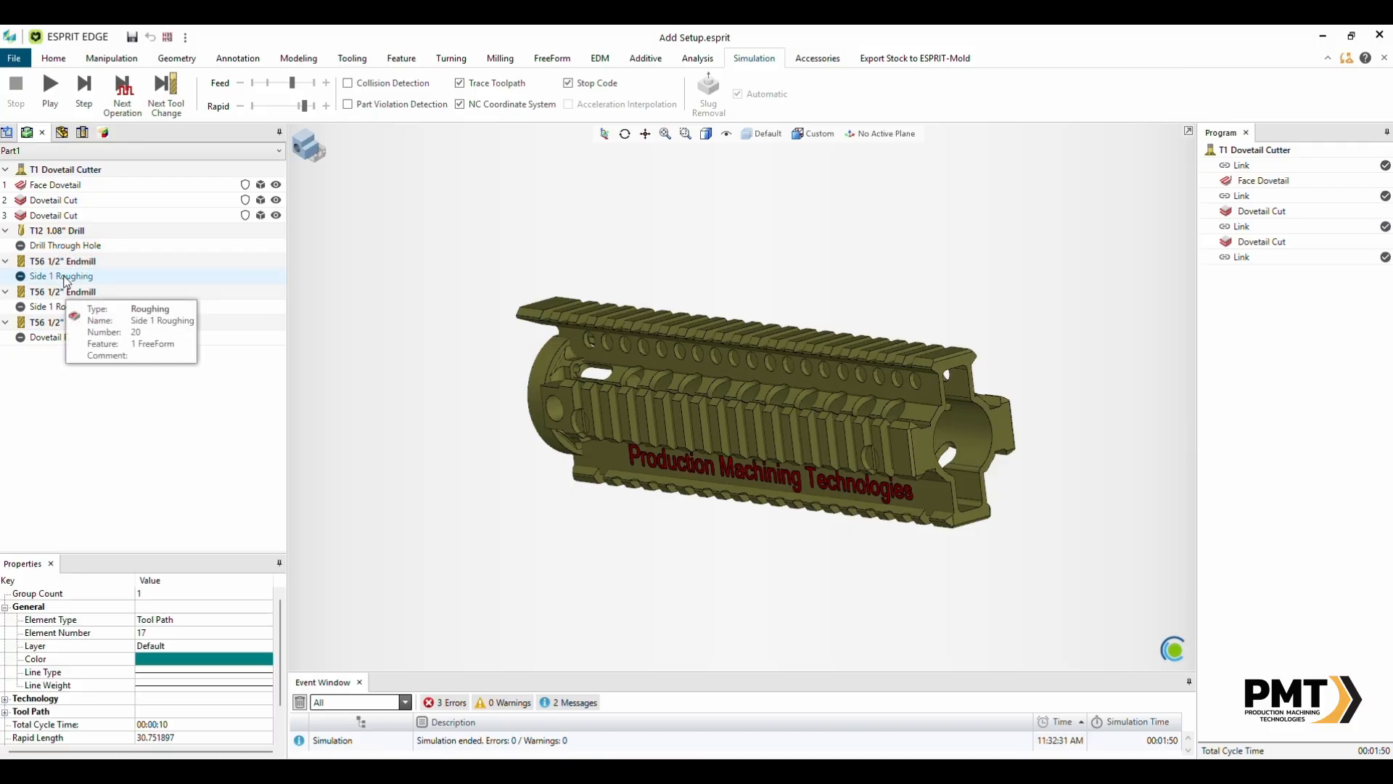
{"action": "left_click", "coordinate": [64, 312]}
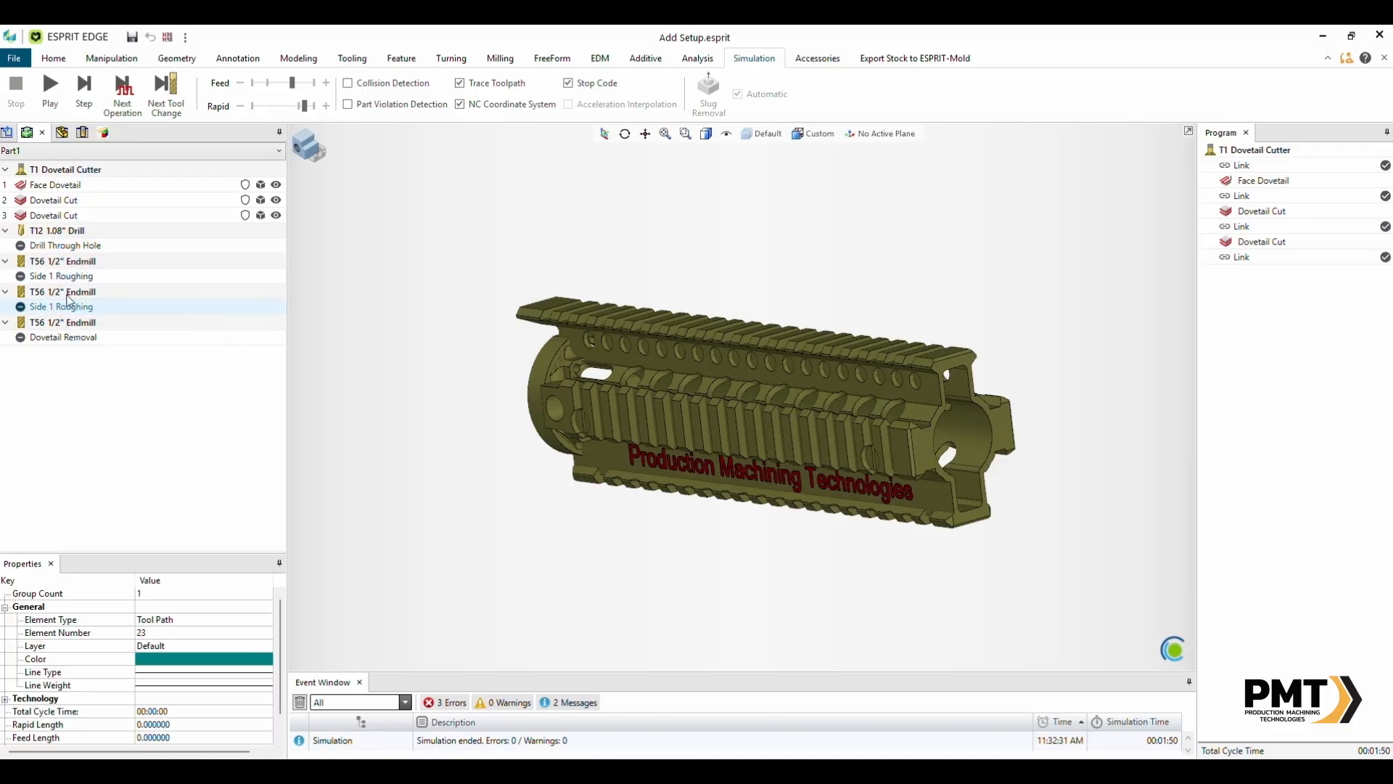
{"action": "left_click", "coordinate": [73, 246]}
{"action": "left_click", "coordinate": [71, 312], "text": "shift"}
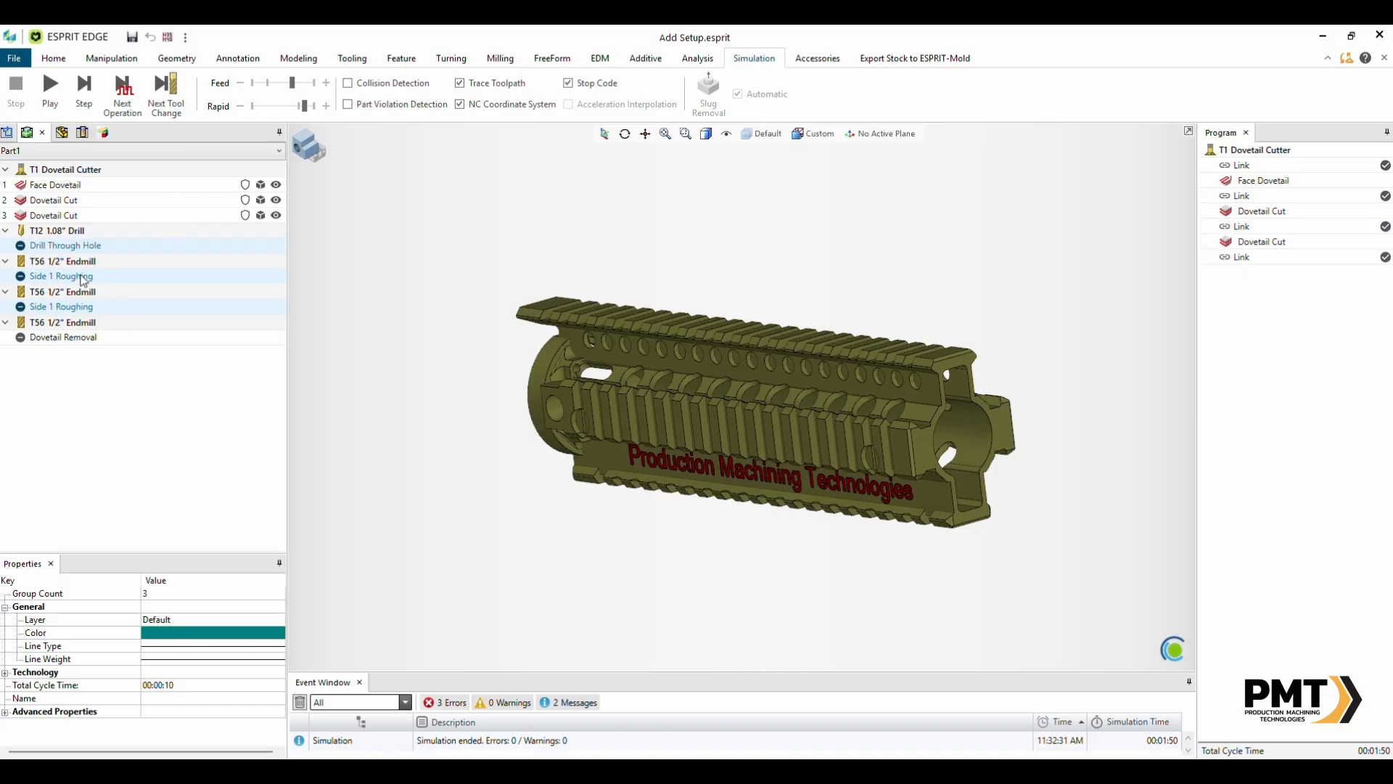
- Add a new machine setup and select the RockLock RL965-56_D362 Dovetail fixture
{"action": "left_click", "coordinate": [53, 58]}
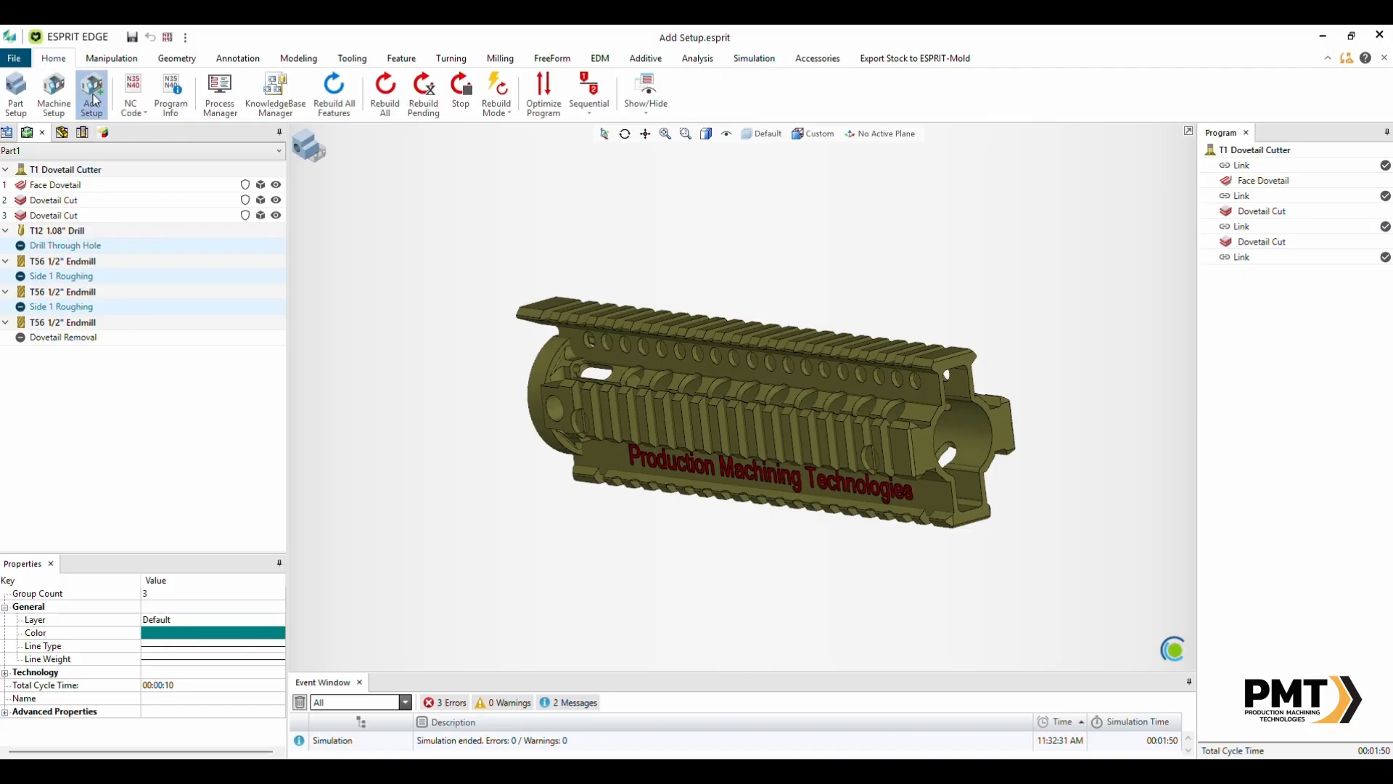
{"action": "left_click", "coordinate": [92, 97]}
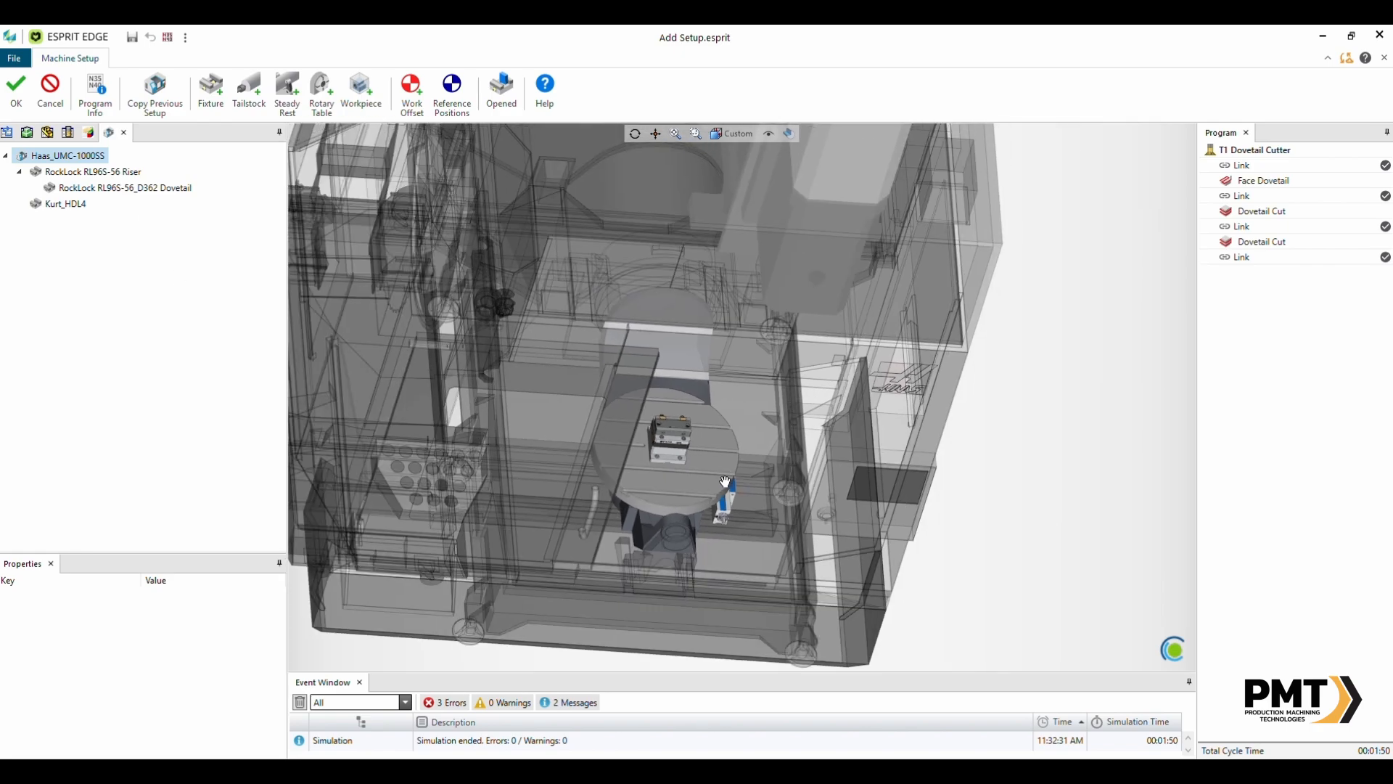
{"action": "scroll", "coordinate": [700, 508], "scroll_direction": "up", "scroll_amount": 5}
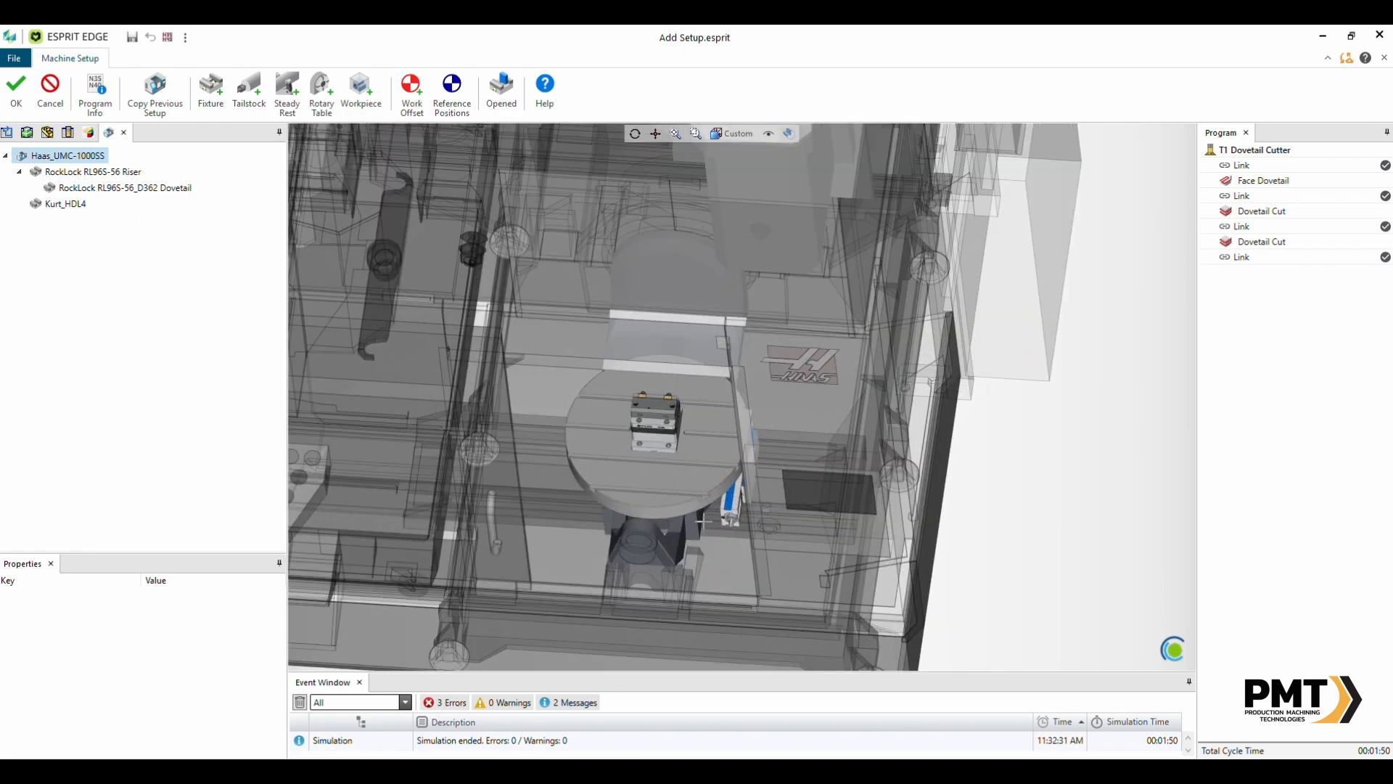
{"action": "mouse_move", "coordinate": [696, 479]}
{"action": "middle_mouse_down"}
{"action": "mouse_move", "coordinate": [697, 454]}
{"action": "mouse_move", "coordinate": [685, 458]}
{"action": "middle_mouse_up"}
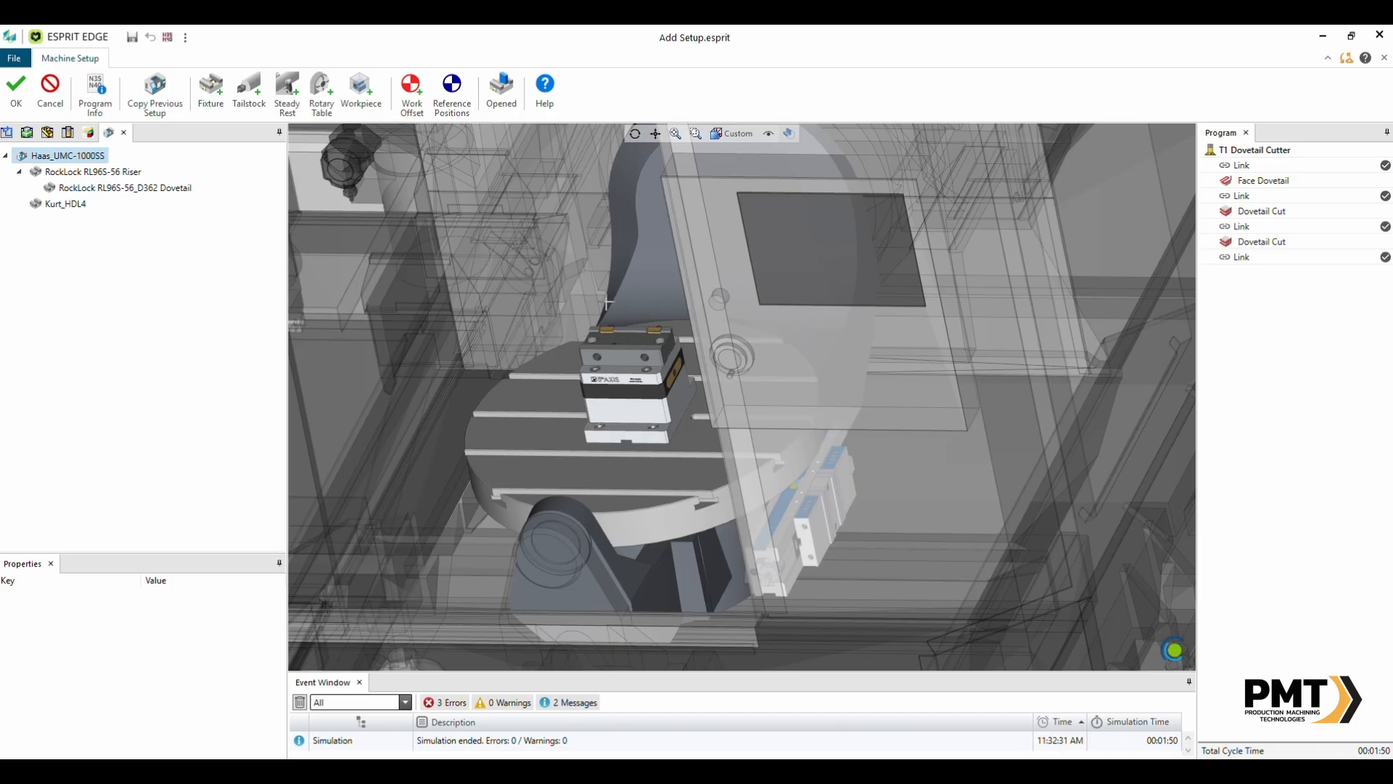
{"action": "left_click", "coordinate": [94, 190]}
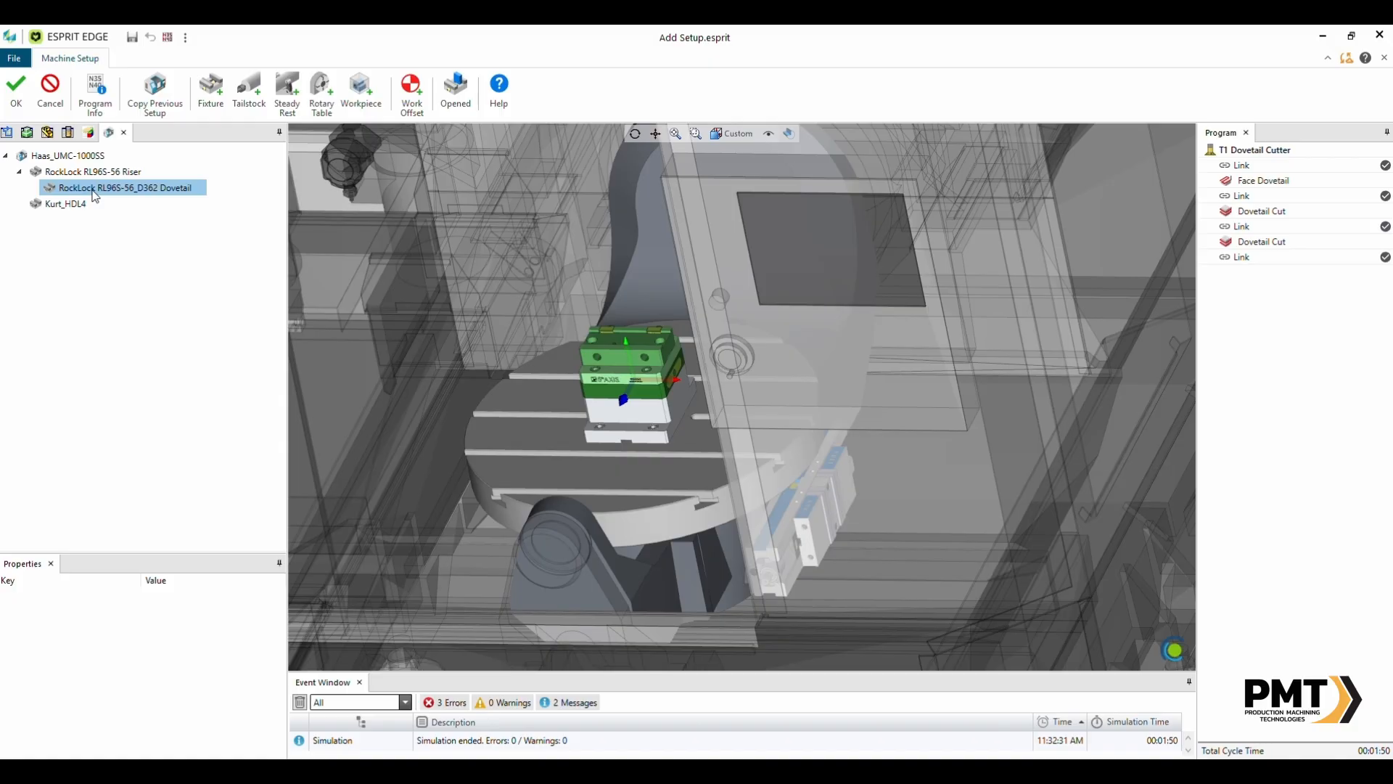
- Add a workpiece to the dovetail fixture using part workpiece Workpiece1 - 2
{"action": "left_click", "coordinate": [361, 94]}
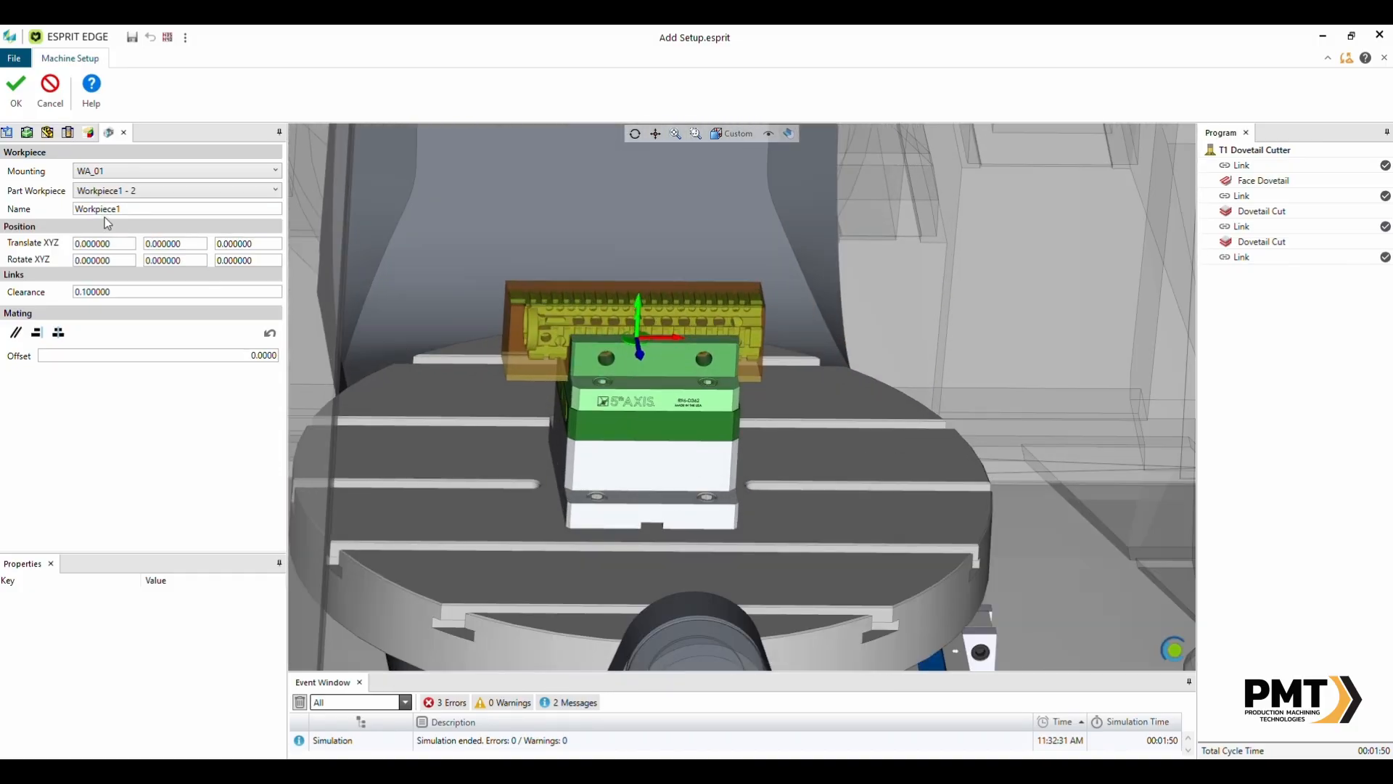
{"action": "left_click", "coordinate": [135, 192]}
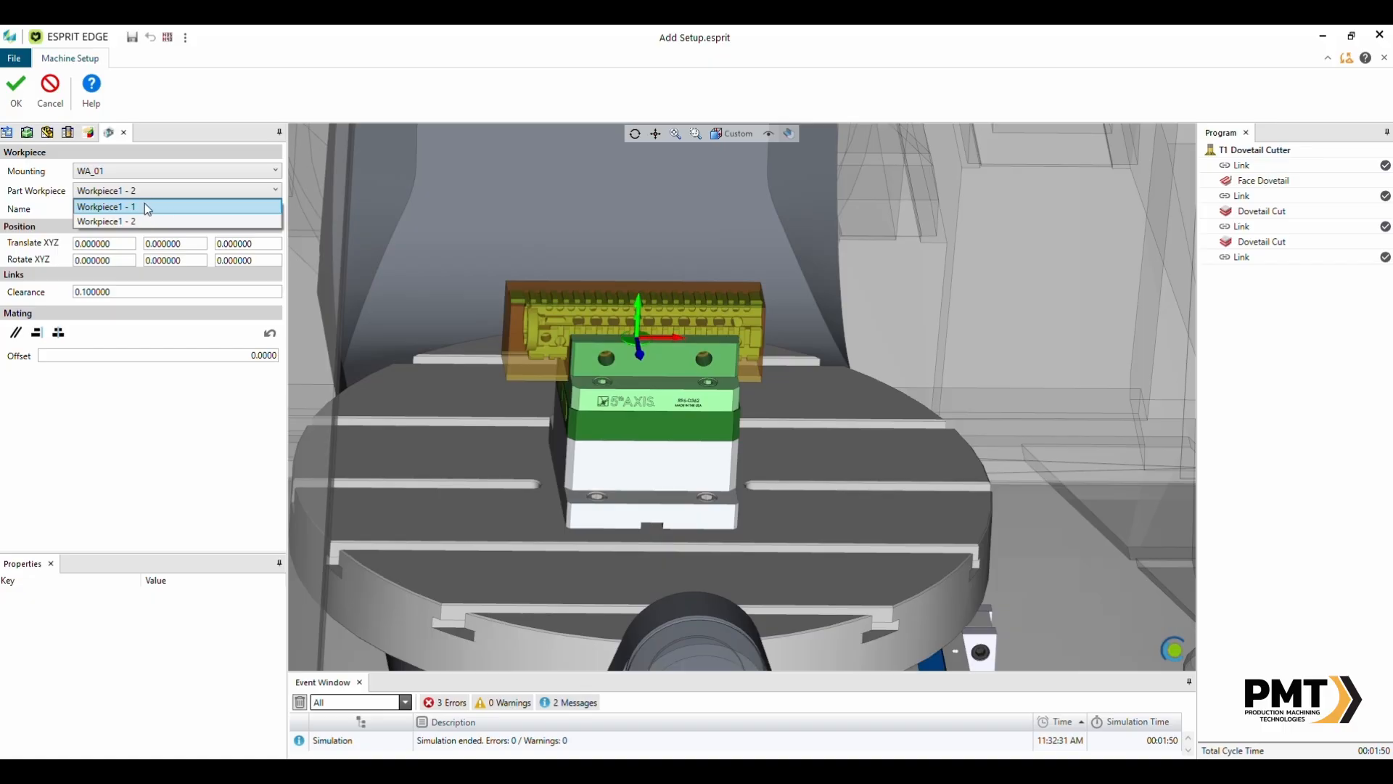
{"action": "left_click", "coordinate": [145, 206]}
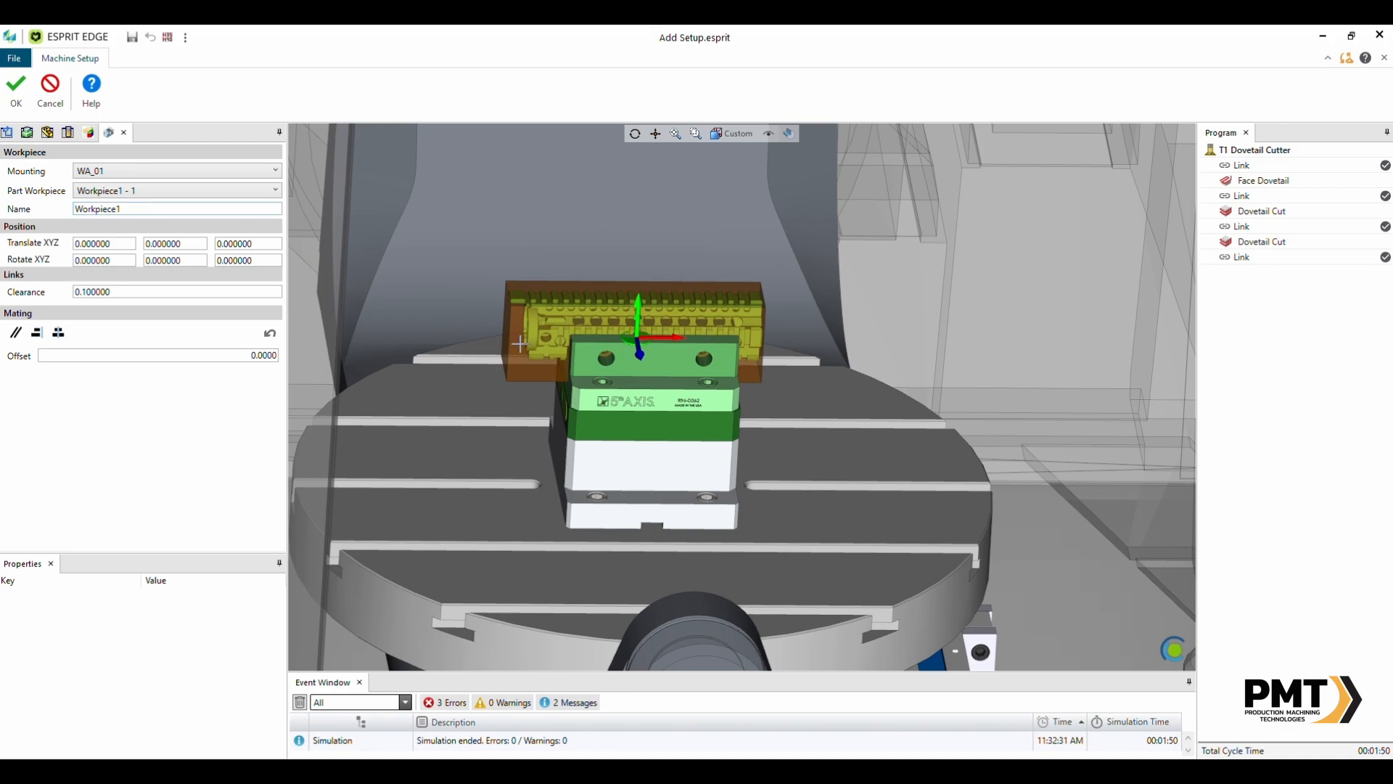
{"action": "left_click", "coordinate": [145, 193]}
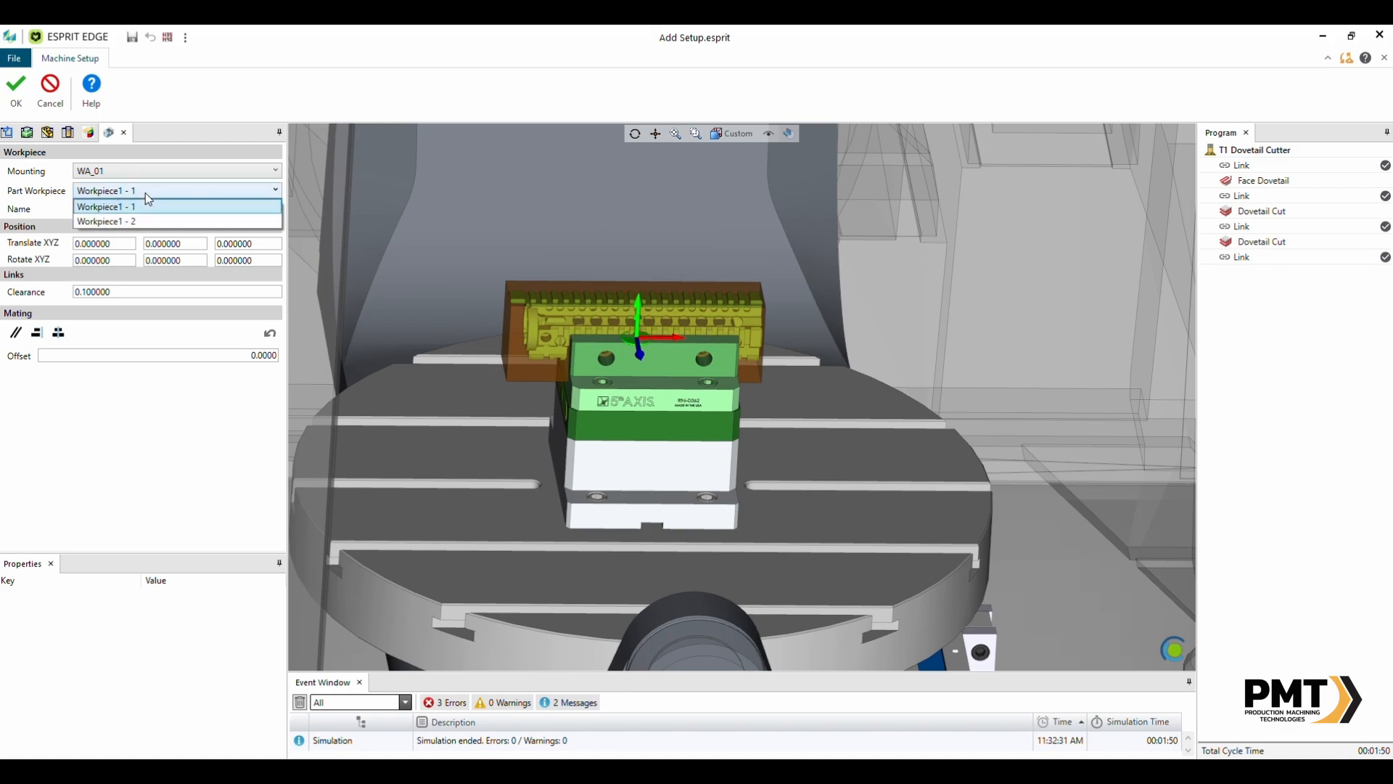
{"action": "left_click", "coordinate": [139, 223]}
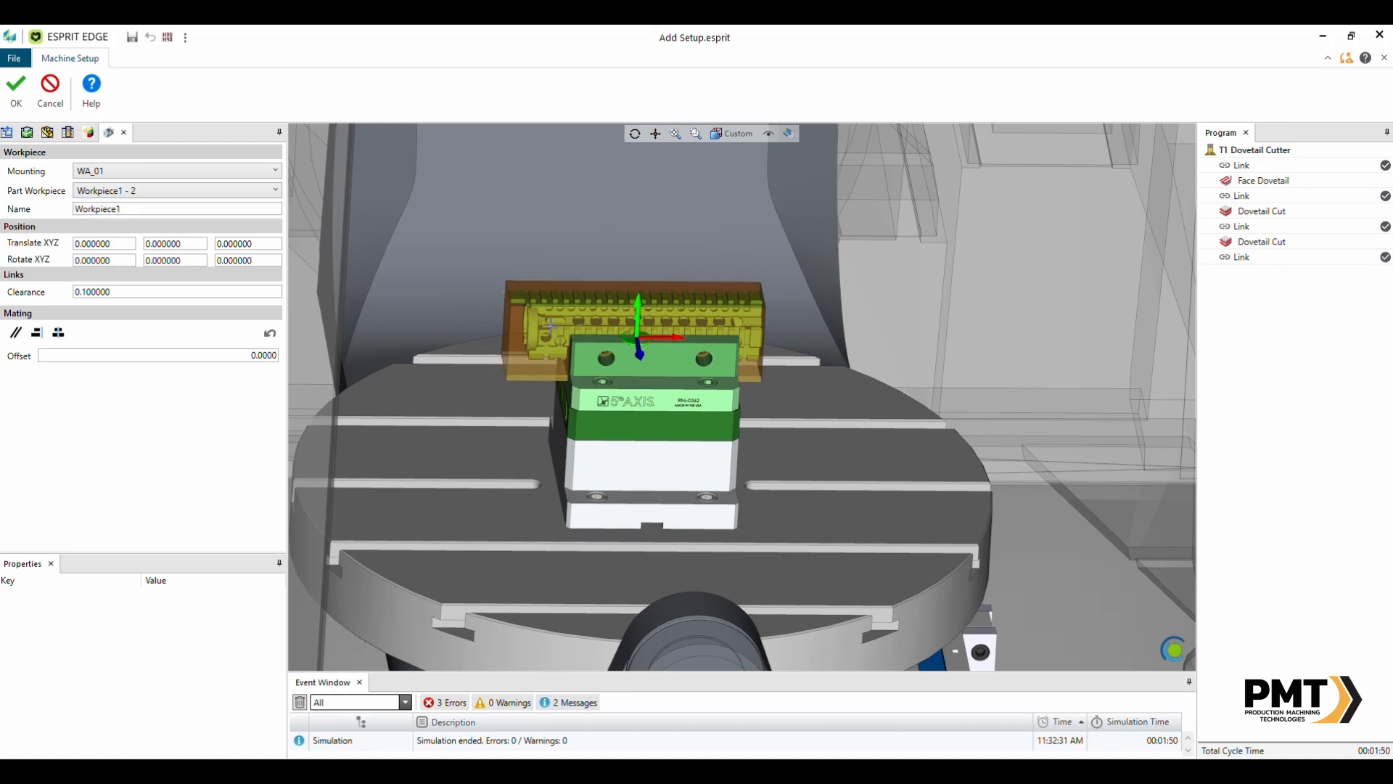
- Set the workpiece translation to Y 1.755 and Z 0.22
{"action": "scroll", "coordinate": [548, 332], "scroll_direction": "up", "scroll_amount": 5}
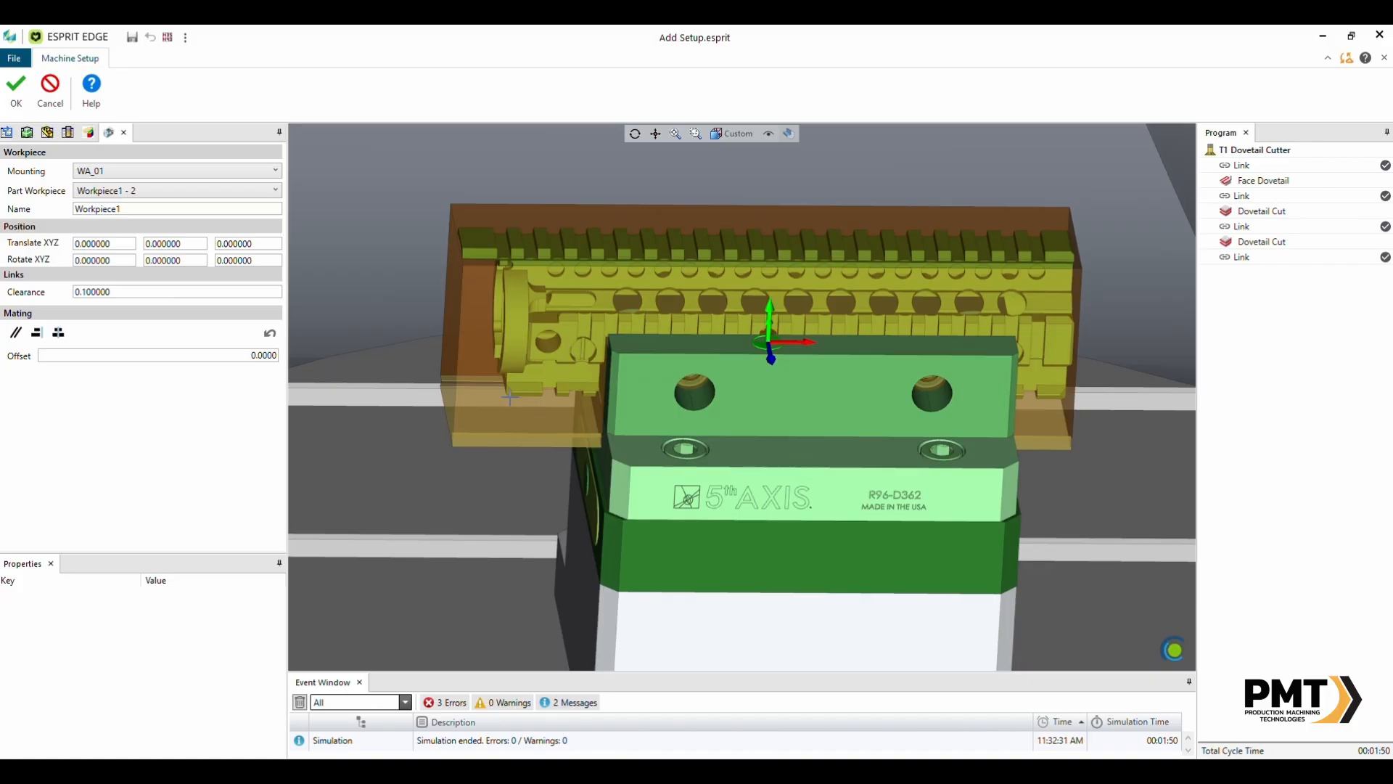
{"action": "double_click", "coordinate": [198, 240]}
{"action": "type", "text": "1.755"}
{"action": "key", "text": "Tab"}
{"action": "type", "text": ".22"}
{"action": "key", "text": "Tab"}
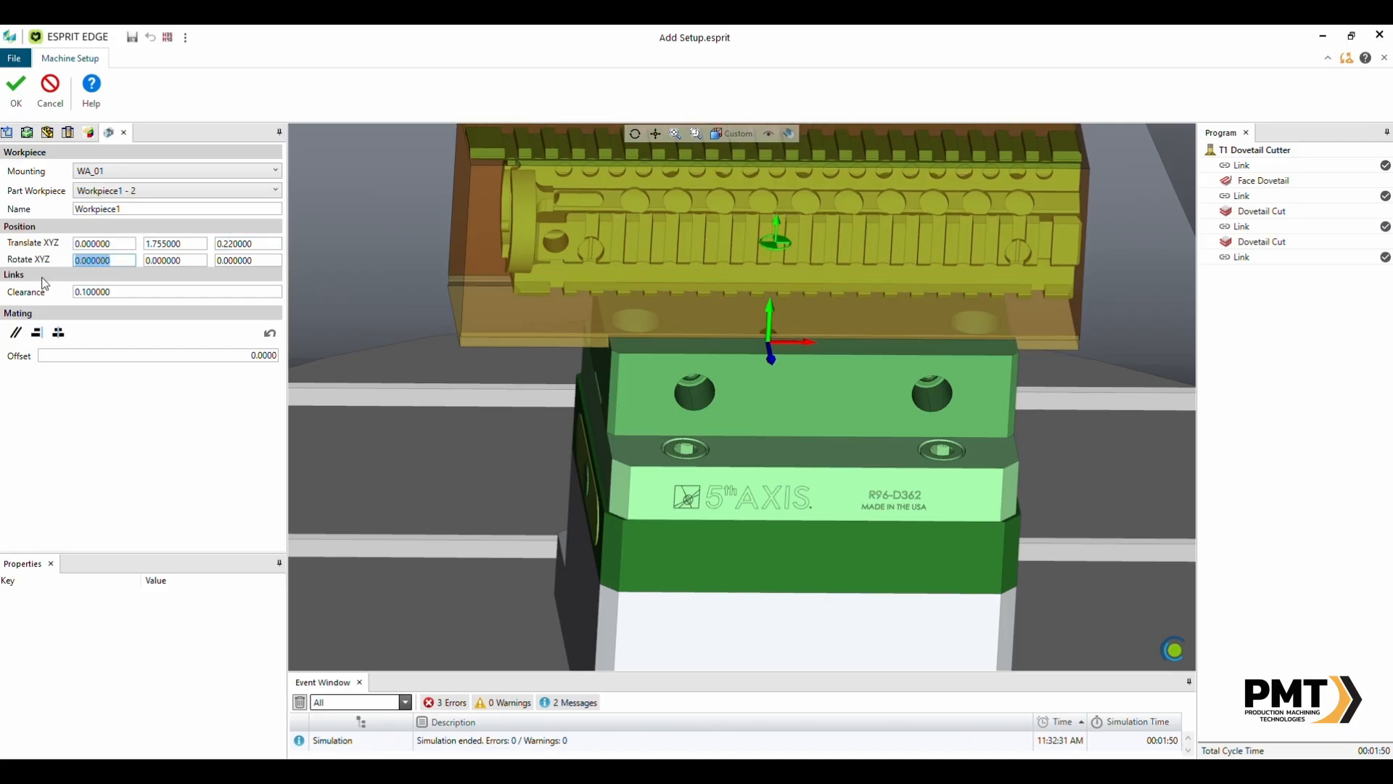
- Accept the workpiece placement on the dovetail fixture
{"action": "scroll", "coordinate": [745, 397], "scroll_direction": "down", "scroll_amount": 5}
{"action": "middle_click_drag", "start_coordinate": [802, 347], "coordinate": [775, 345]}
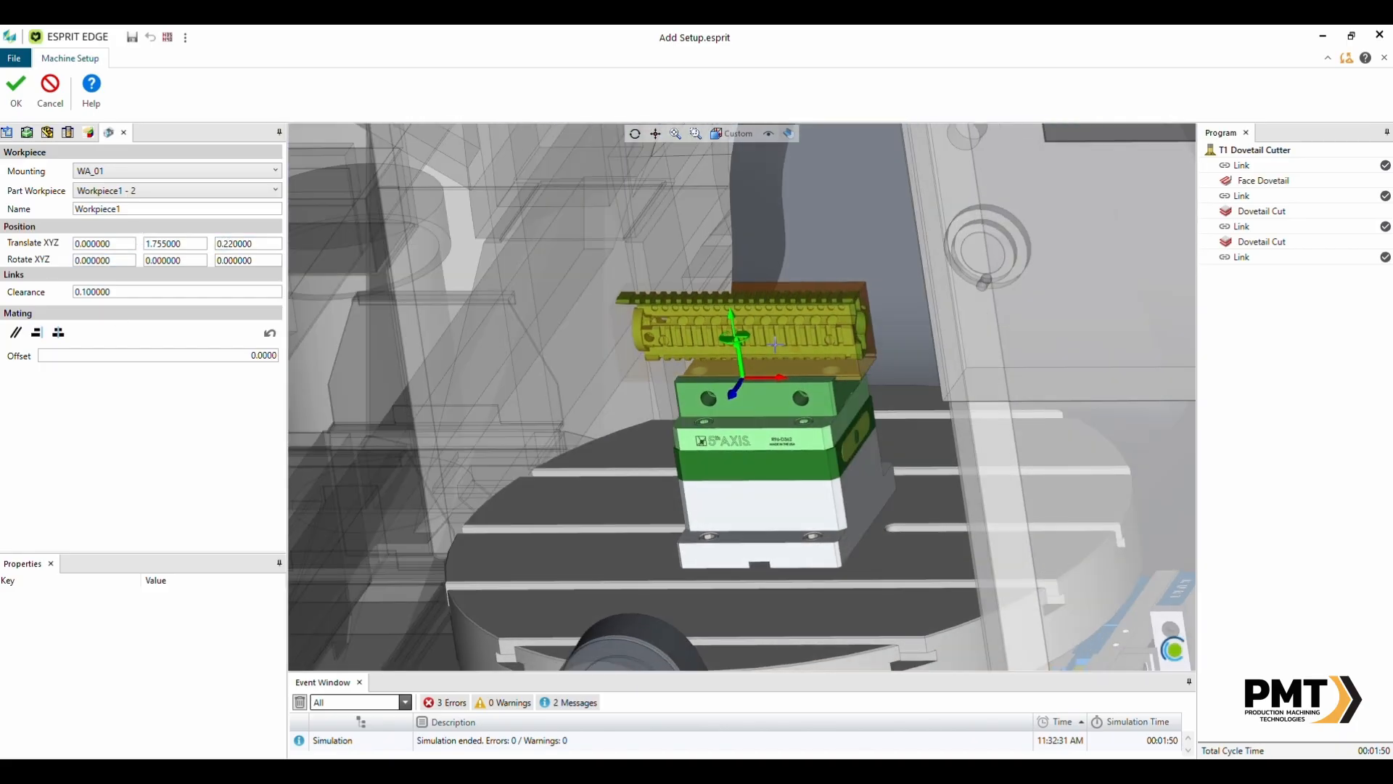
{"action": "left_click", "coordinate": [14, 93]}
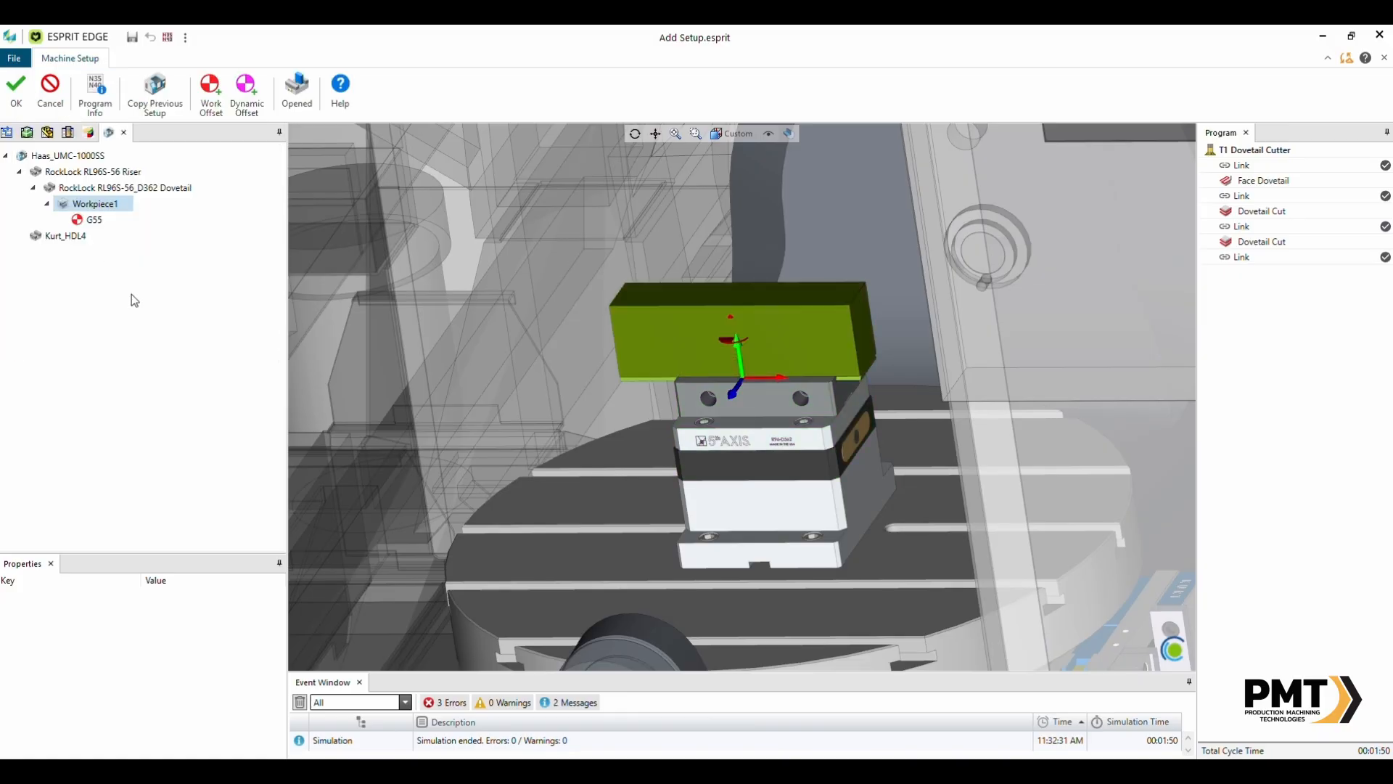
{"action": "scroll", "coordinate": [851, 459], "scroll_direction": "down", "scroll_amount": 5}
{"action": "mouse_move", "coordinate": [853, 460]}
{"action": "middle_mouse_down"}
{"action": "mouse_move", "coordinate": [874, 476]}
{"action": "mouse_move", "coordinate": [861, 465]}
{"action": "middle_mouse_up"}
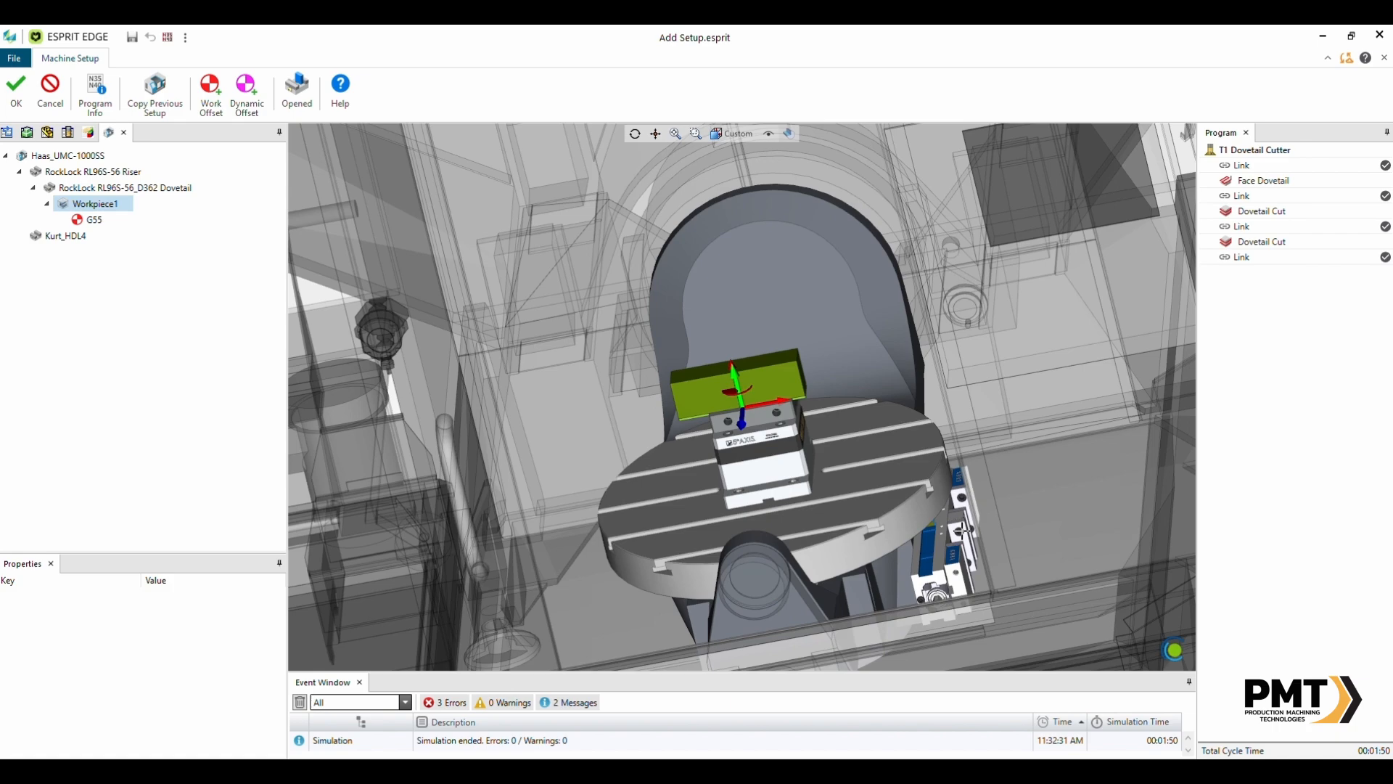
- Apply the machine setup changes and exit the machine setup
{"action": "left_click", "coordinate": [71, 237]}
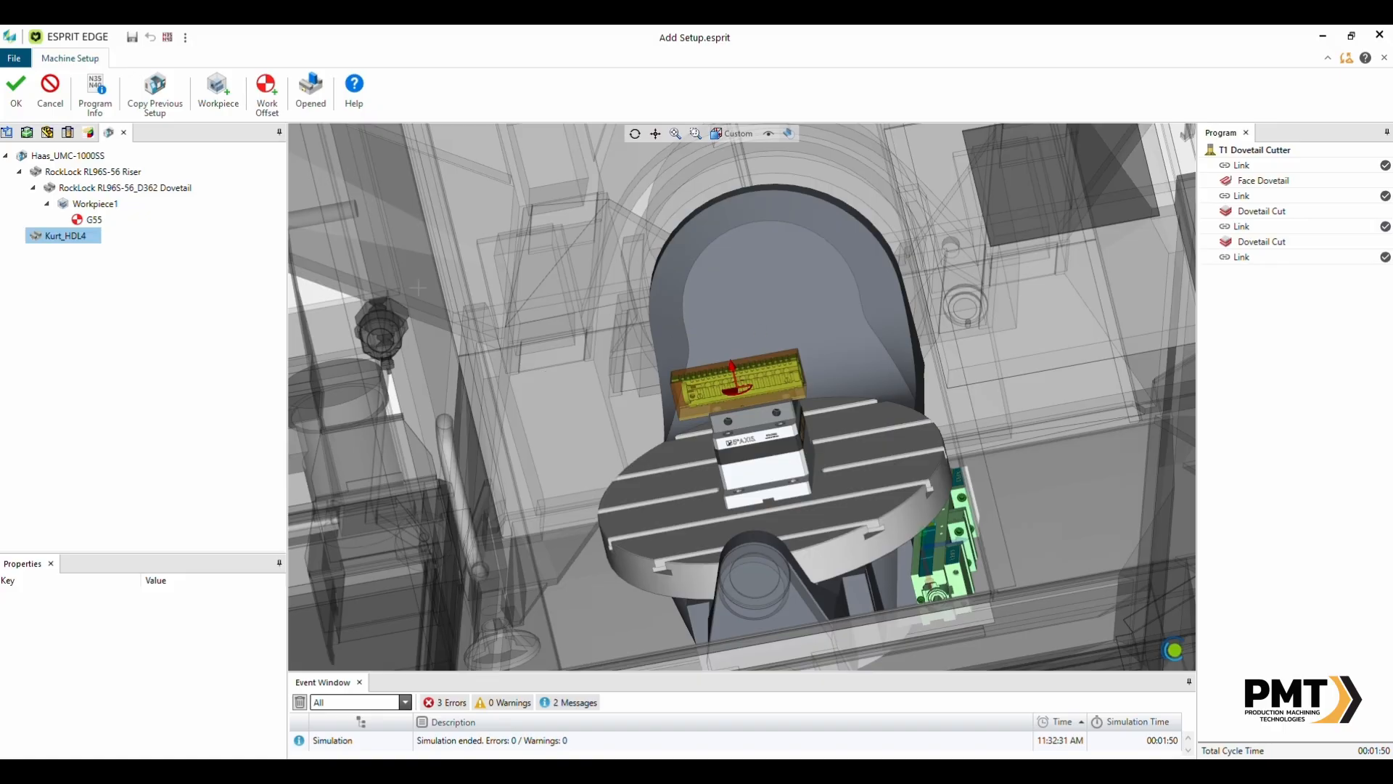
{"action": "left_click", "coordinate": [12, 95]}
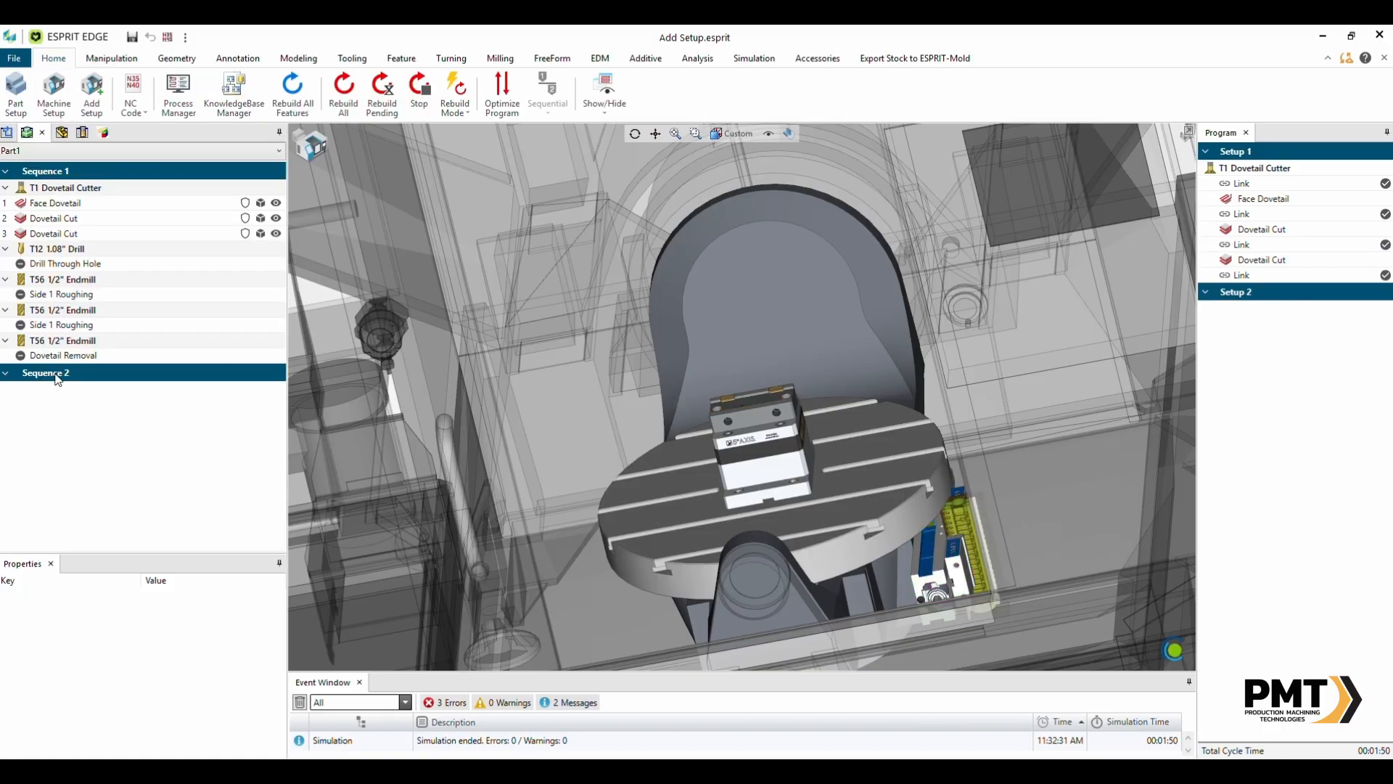
- Move the Drill Through Hole, both Side 1 Roughing and Dovetail Removal operations into Sequence 2
{"action": "left_click", "coordinate": [64, 266]}
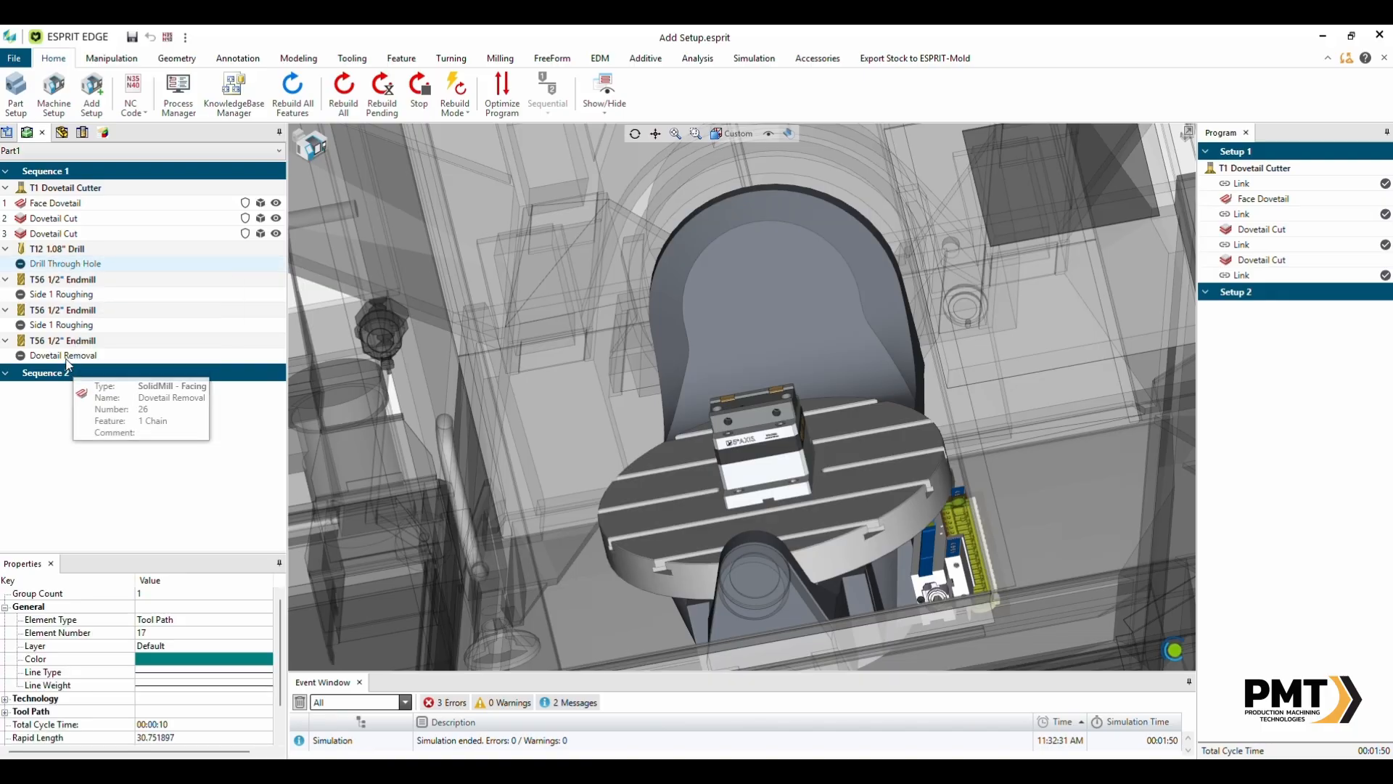
{"action": "left_click", "coordinate": [68, 357]}
{"action": "left_click", "coordinate": [78, 267]}
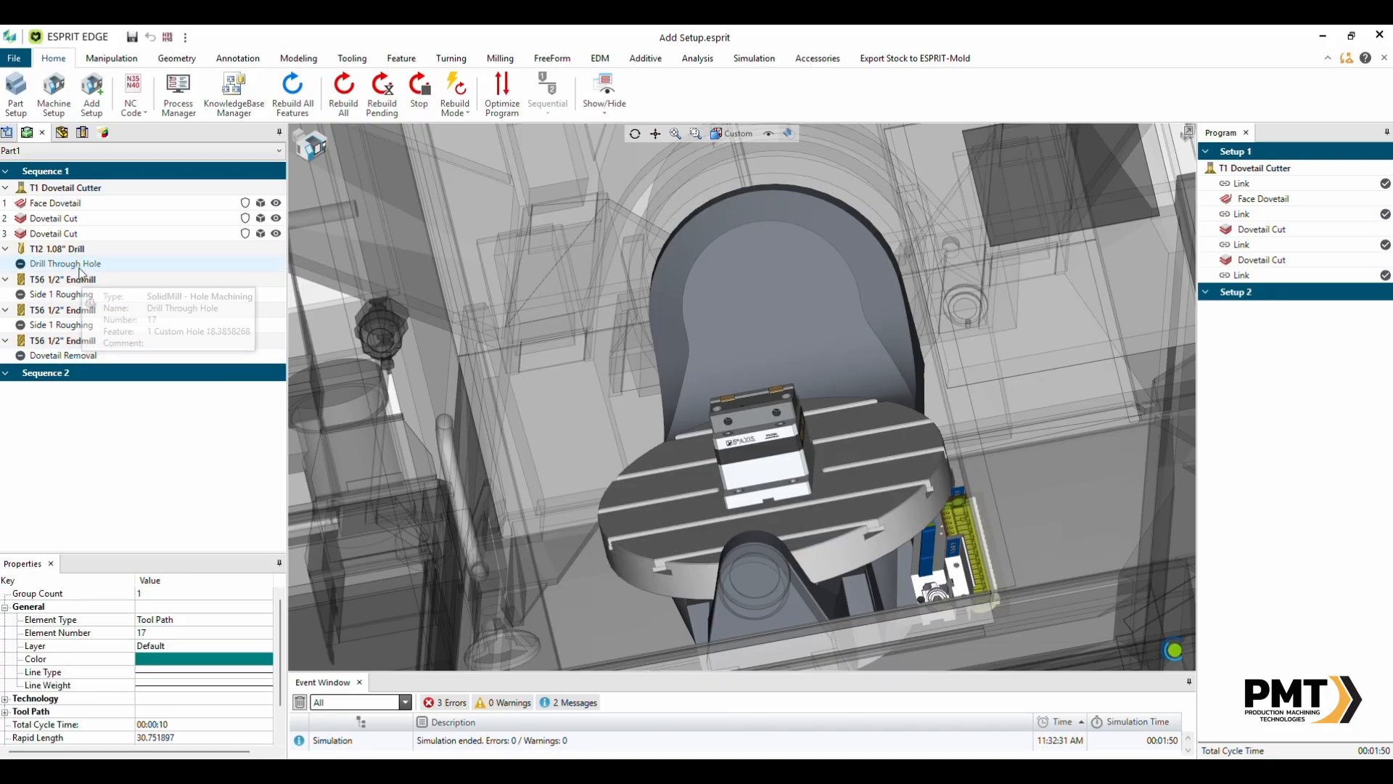
{"action": "left_click", "coordinate": [78, 358], "text": "shift"}
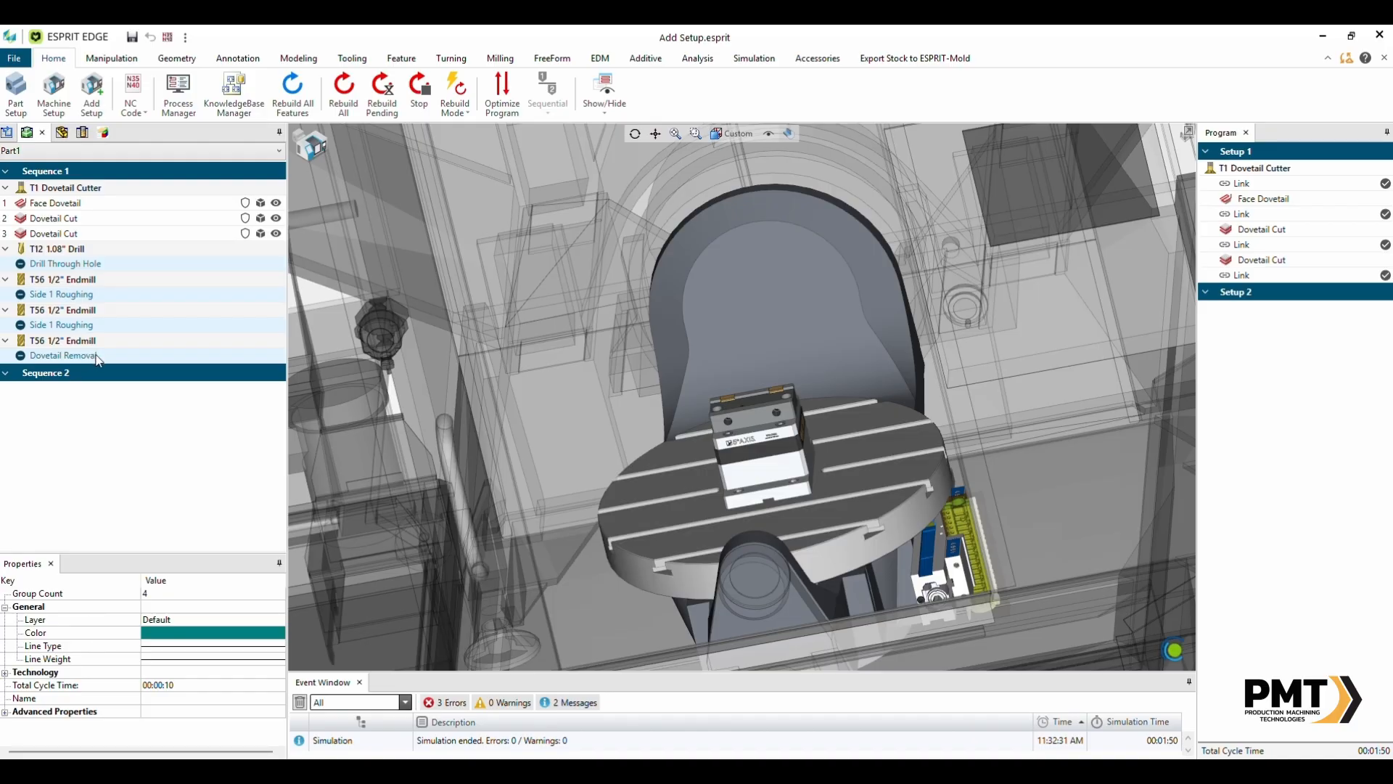
{"action": "left_click_drag", "start_coordinate": [69, 361], "coordinate": [75, 383]}
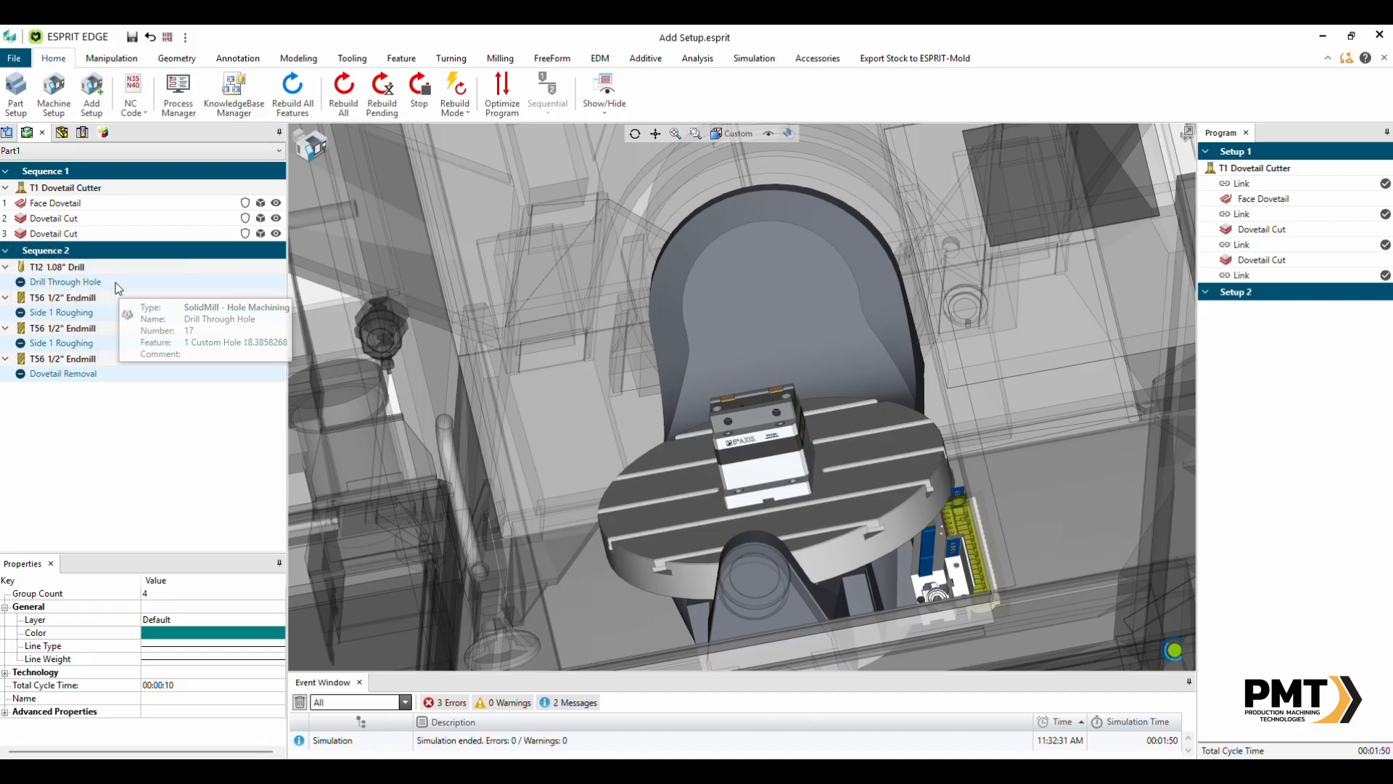
- Add the Drill Through Hole and both Side 1 Roughing operations to the program under Setup 2
{"action": "left_click", "coordinate": [81, 343]}
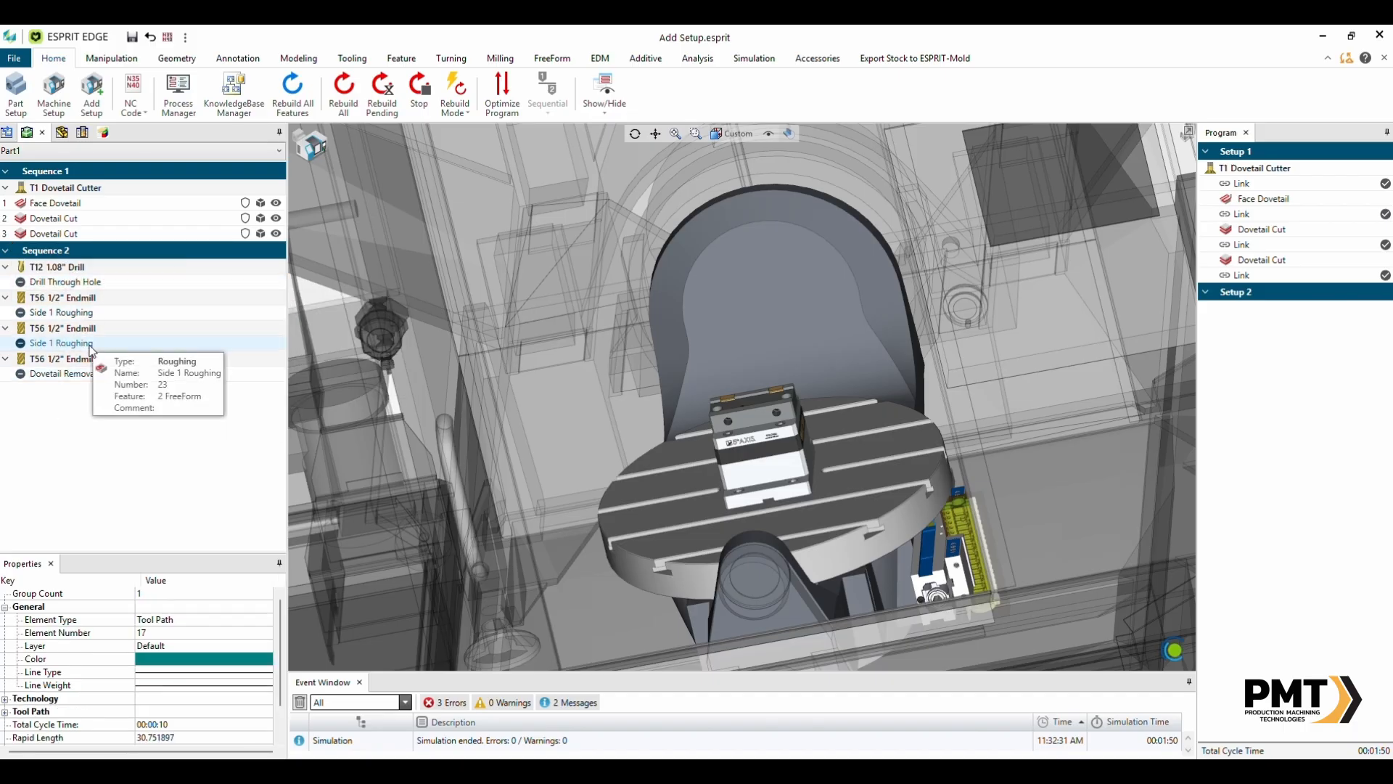
{"action": "left_click", "coordinate": [114, 283], "text": "shift"}
{"action": "right_click", "coordinate": [114, 283]}
{"action": "left_click", "coordinate": [181, 329]}
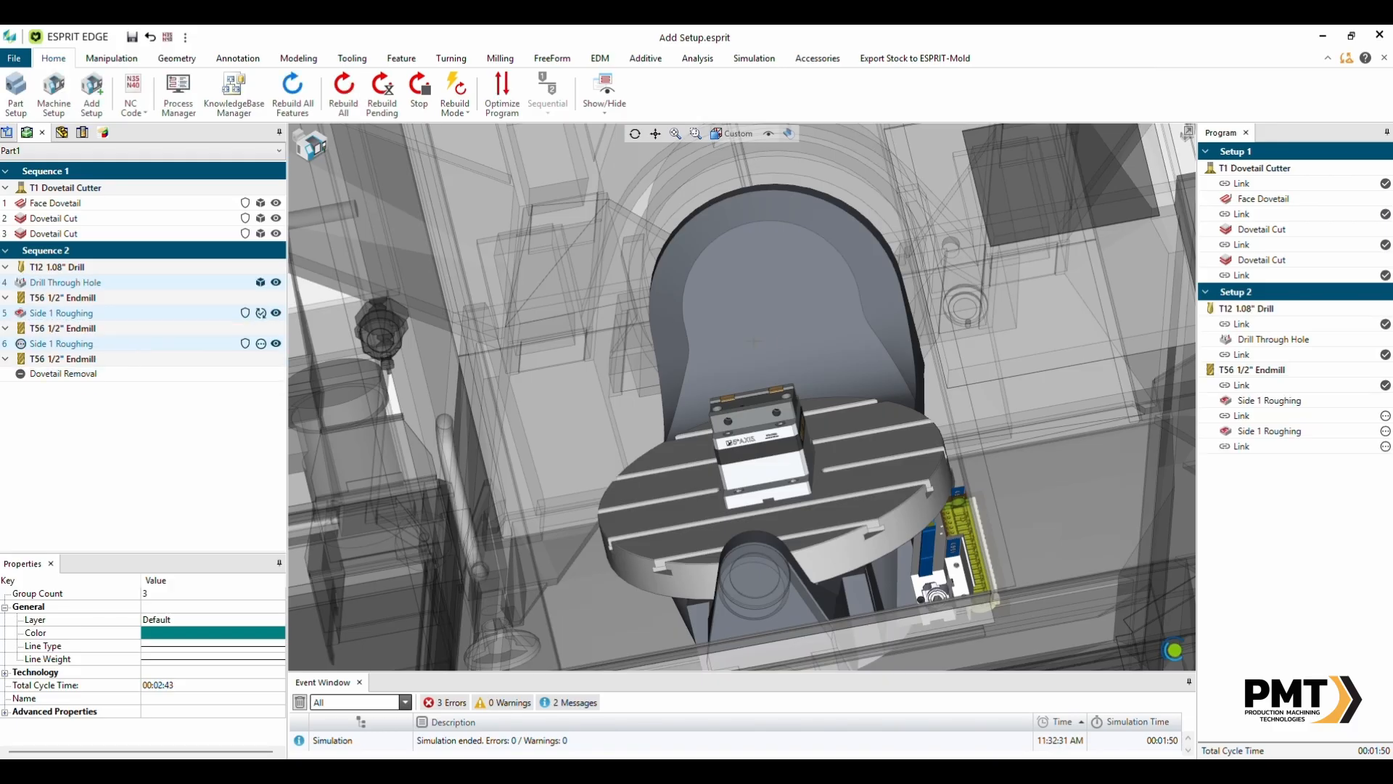
- Examine the part's toolpaths for the moved operations in the graphics view
{"action": "left_click", "coordinate": [320, 154]}
{"action": "scroll", "coordinate": [748, 341], "scroll_direction": "down", "scroll_amount": 5}
{"action": "middle_click_drag", "start_coordinate": [754, 350], "coordinate": [769, 366]}
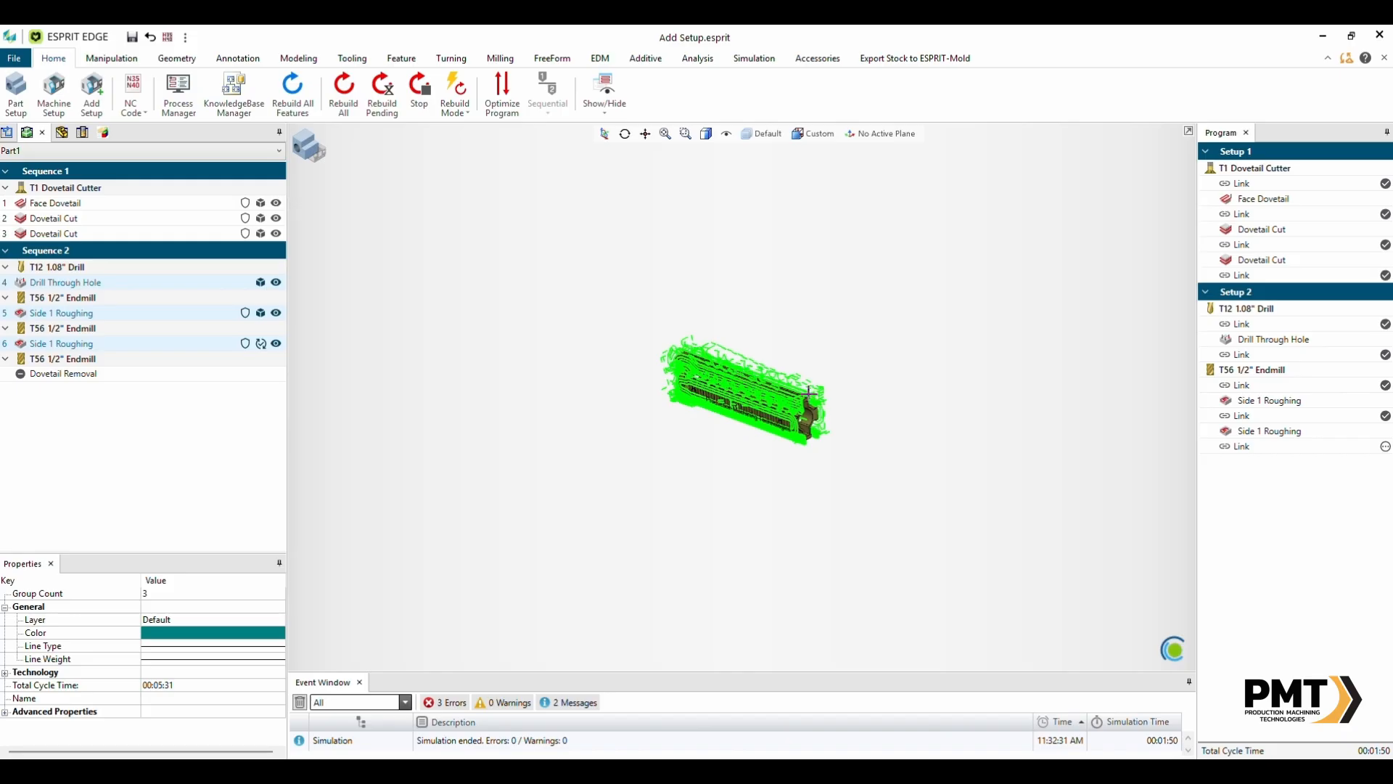
{"action": "scroll", "coordinate": [814, 403], "scroll_direction": "up", "scroll_amount": 3}
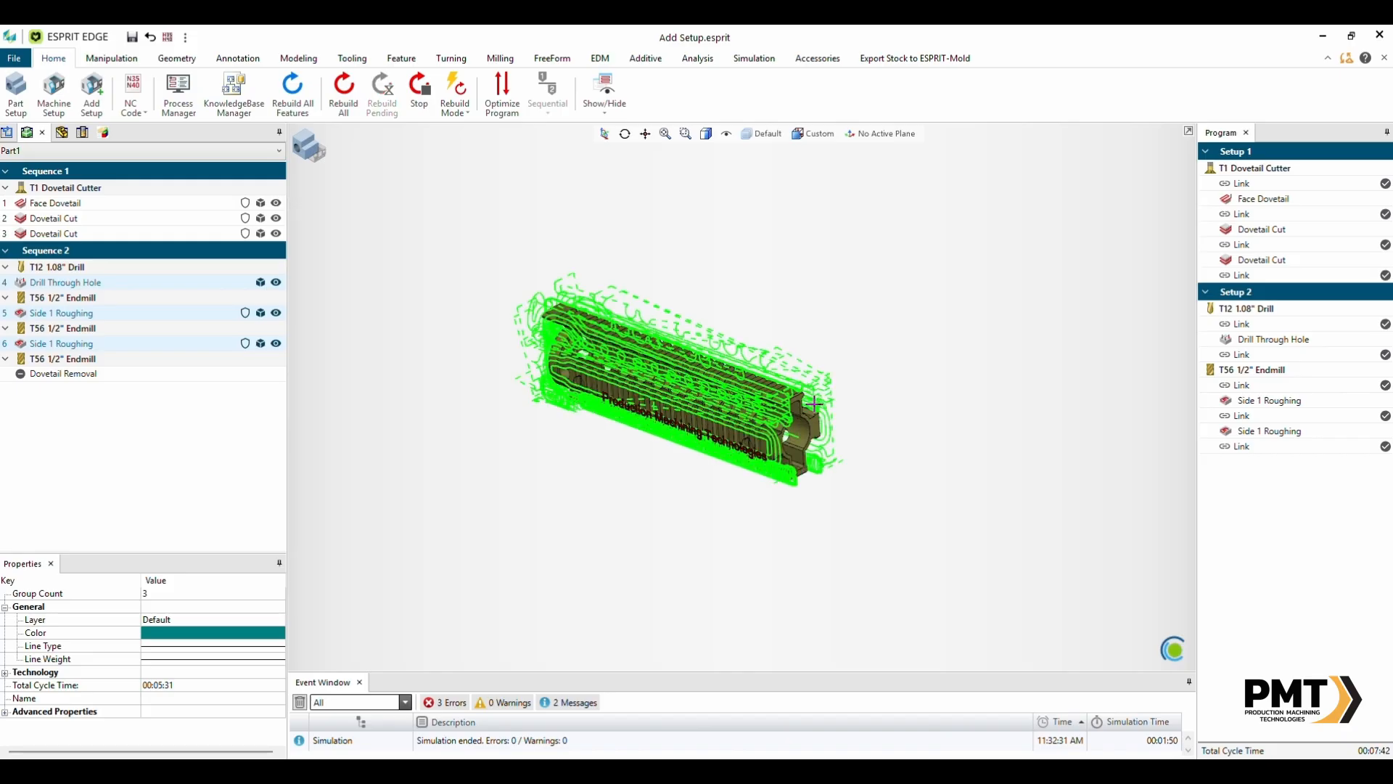
{"action": "left_click", "coordinate": [389, 276]}
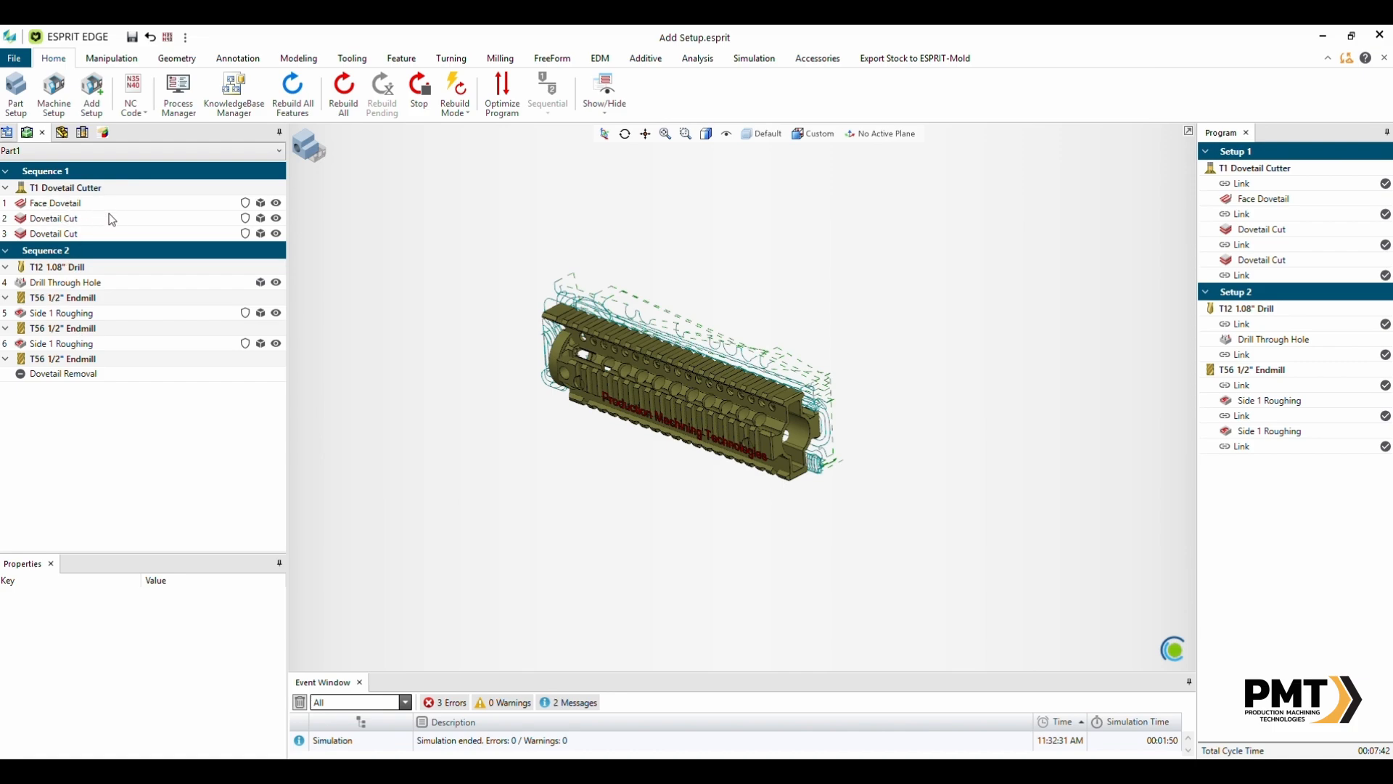
{"action": "mouse_move", "coordinate": [117, 215]}
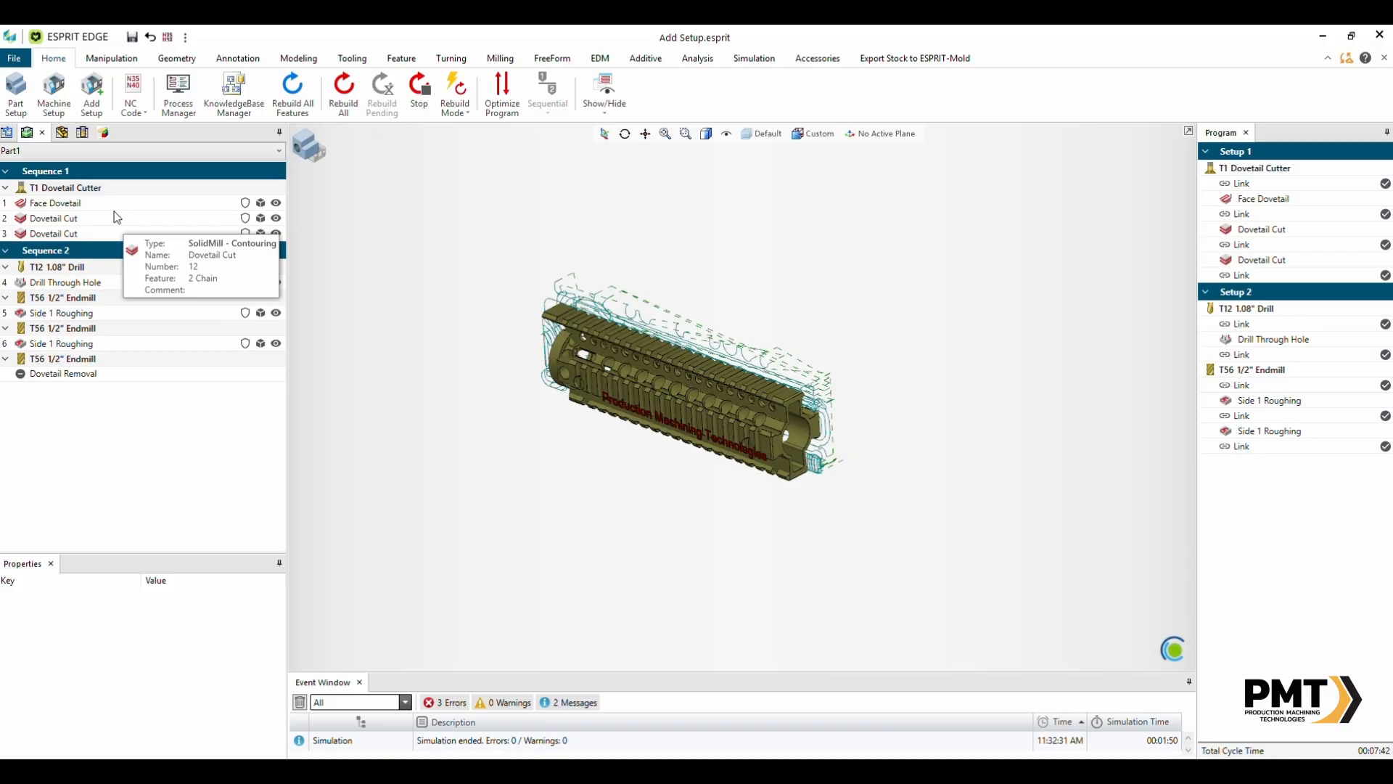
{"action": "mouse_move", "coordinate": [93, 283]}
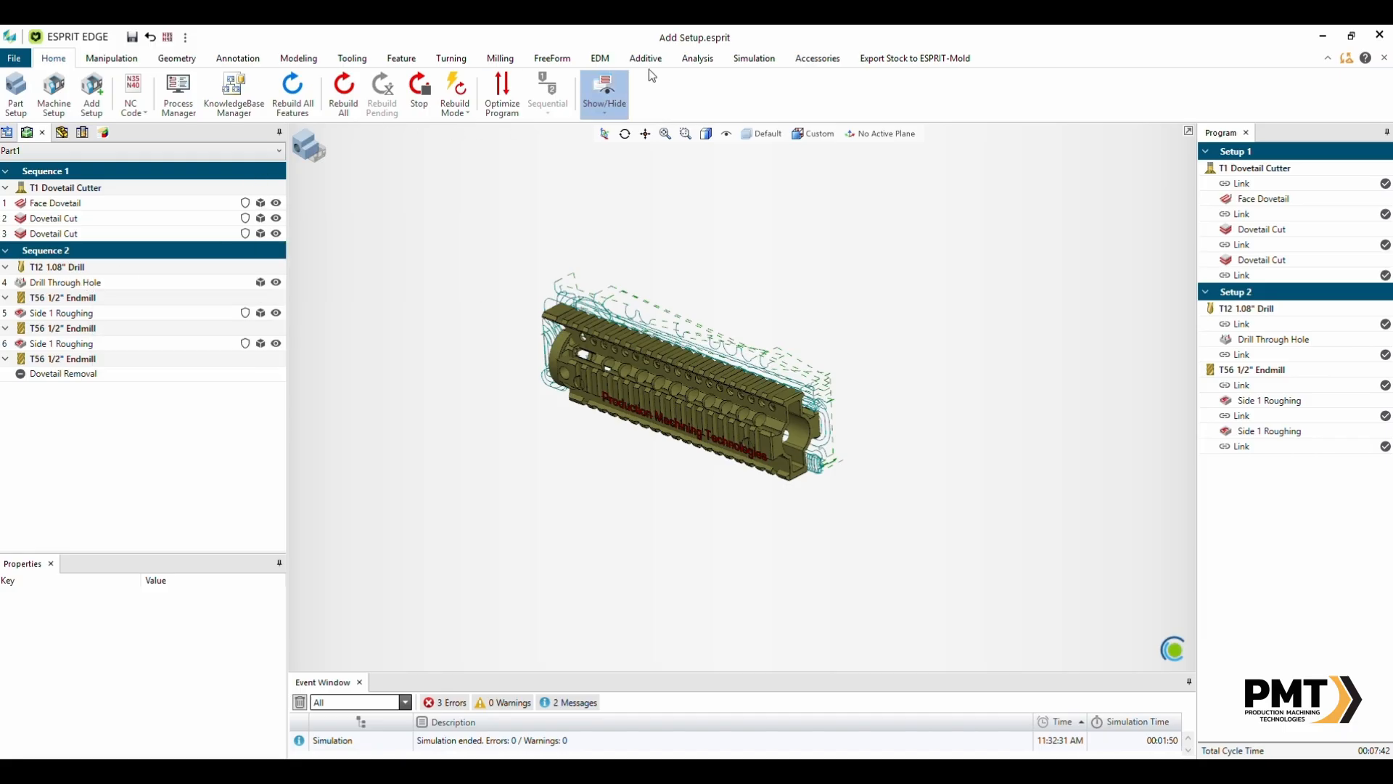
- Run the program simulation, inspect the workpiece on the dovetail fixture, and stop the simulation
{"action": "left_click", "coordinate": [825, 61]}
{"action": "scroll", "coordinate": [825, 61], "scroll_direction": "down", "scroll_amount": 1}
{"action": "scroll", "coordinate": [825, 61], "scroll_direction": "up", "scroll_amount": 2}
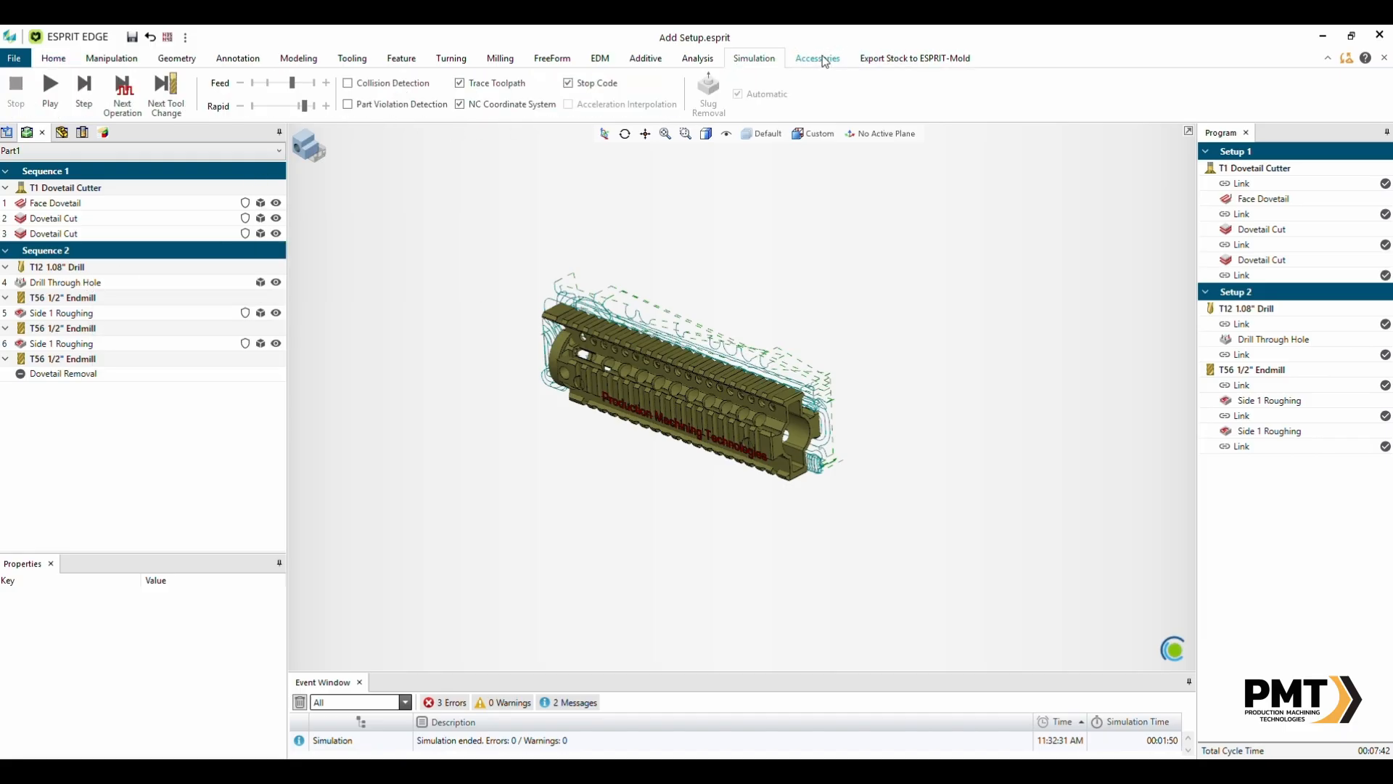
{"action": "left_click", "coordinate": [79, 90]}
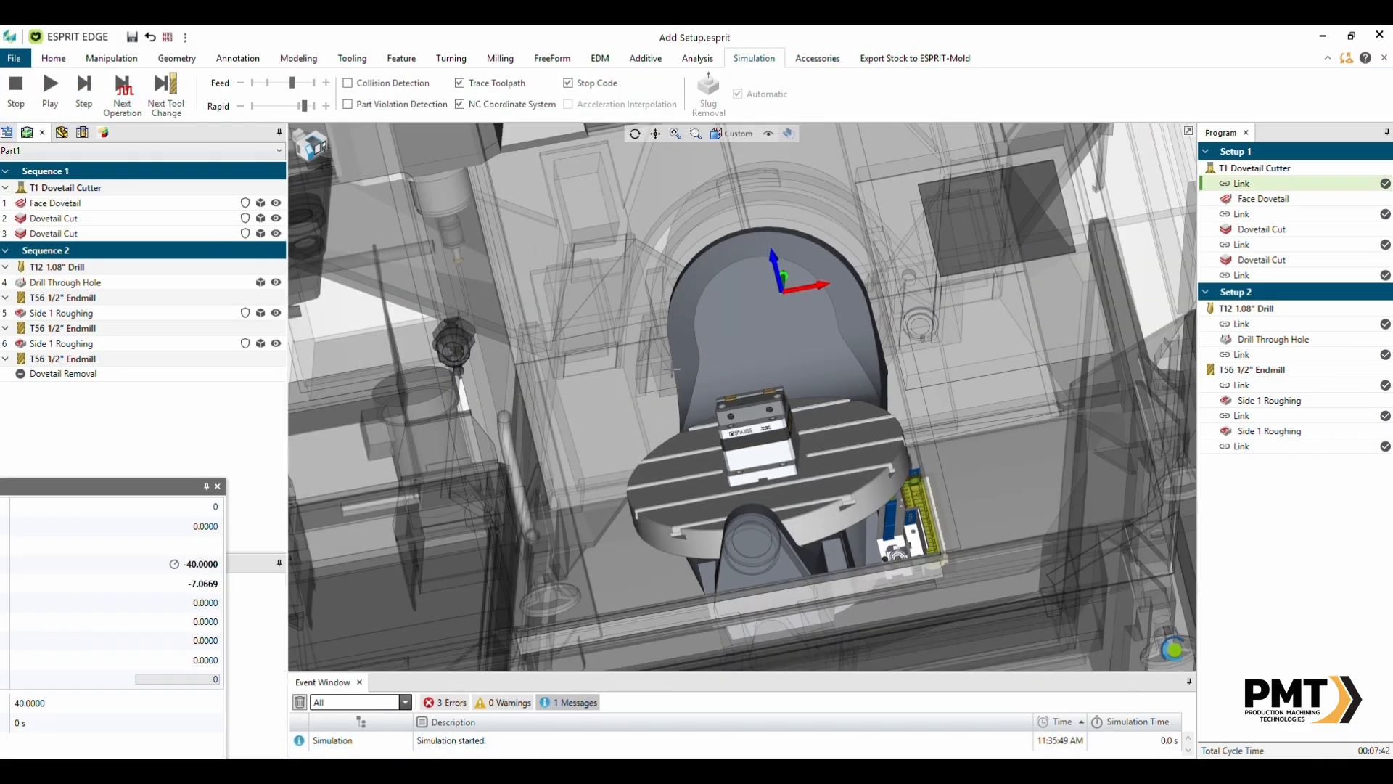
{"action": "middle_click_drag", "start_coordinate": [672, 369], "coordinate": [889, 441]}
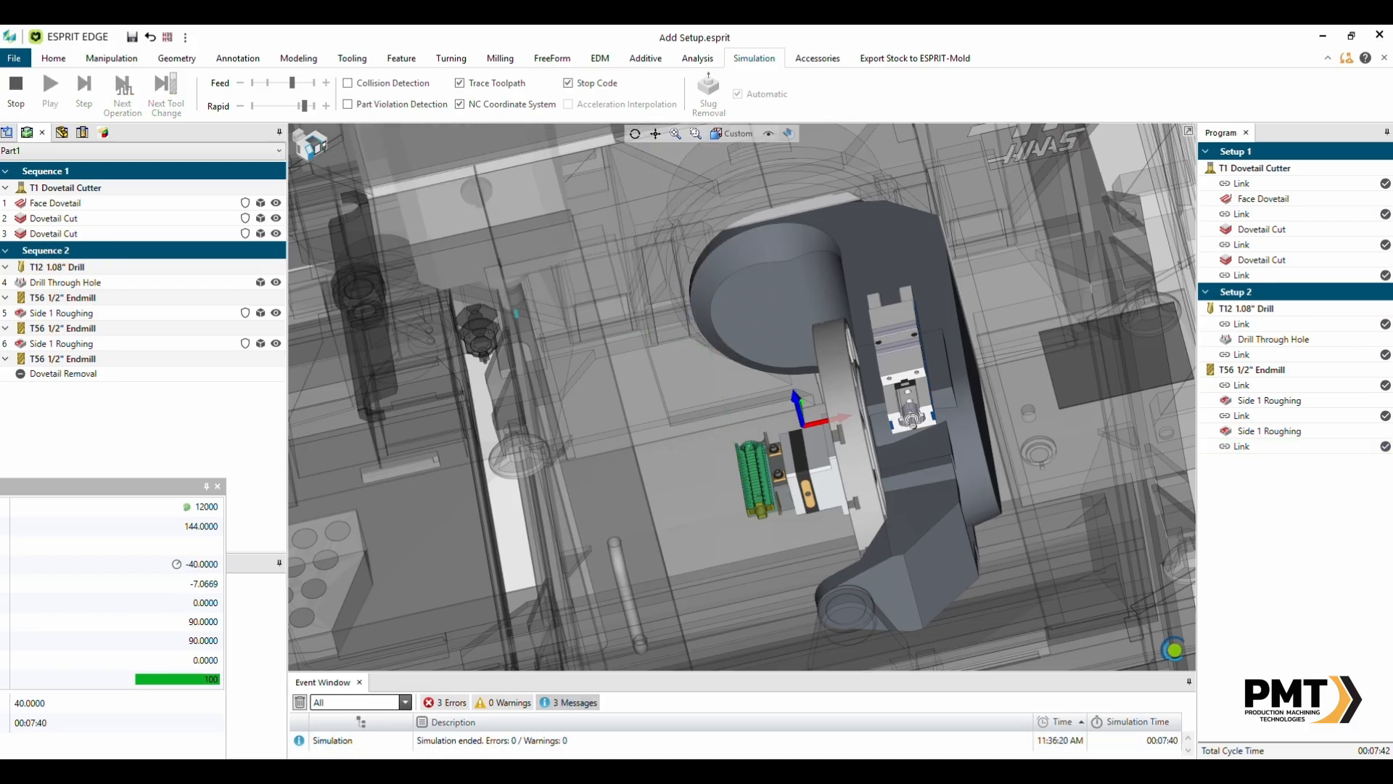
{"action": "scroll", "coordinate": [798, 412], "scroll_direction": "down", "scroll_amount": 1}
{"action": "middle_click_drag", "start_coordinate": [799, 412], "coordinate": [718, 410]}
{"action": "scroll", "coordinate": [858, 394], "scroll_direction": "up", "scroll_amount": 5}
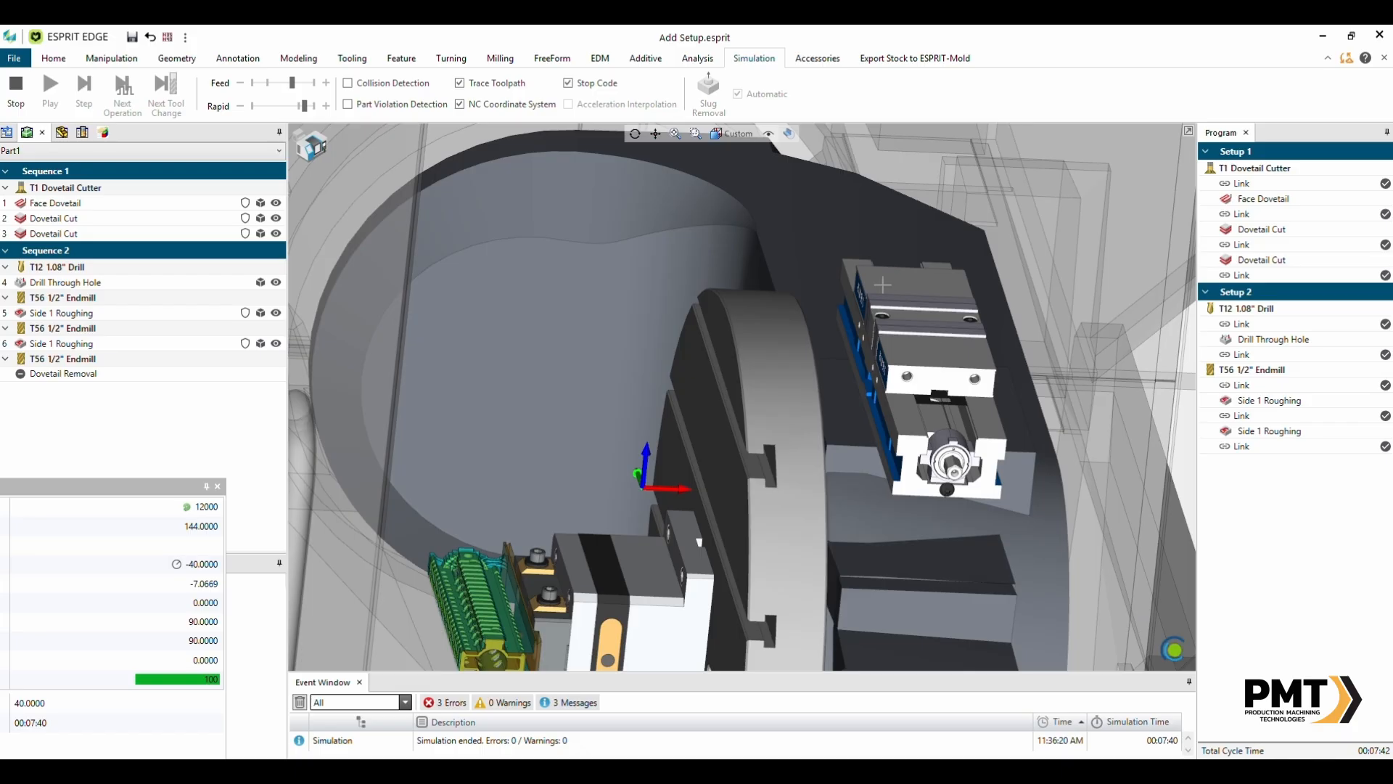
{"action": "left_click", "coordinate": [20, 98]}
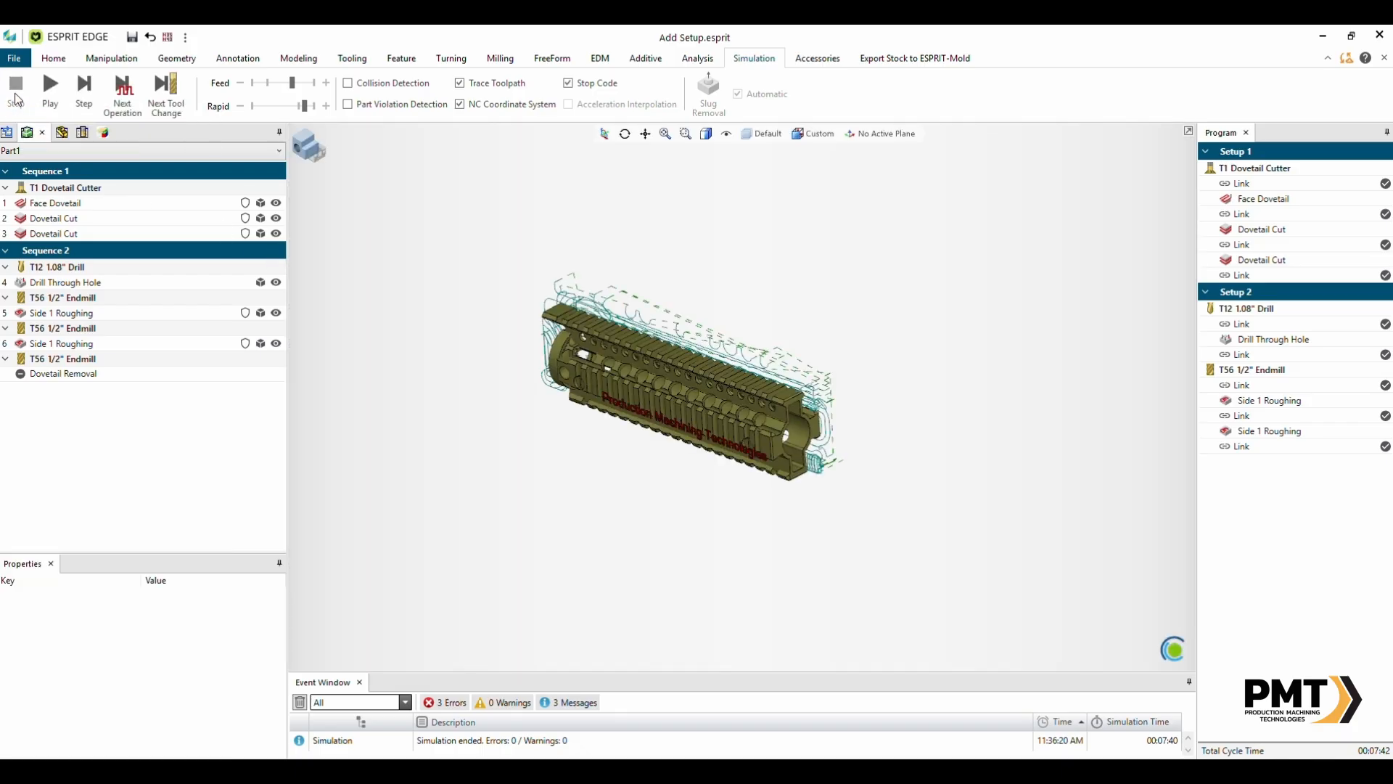
- Add another machine setup and adjust the transparency of the machine display
{"action": "left_click", "coordinate": [54, 58]}
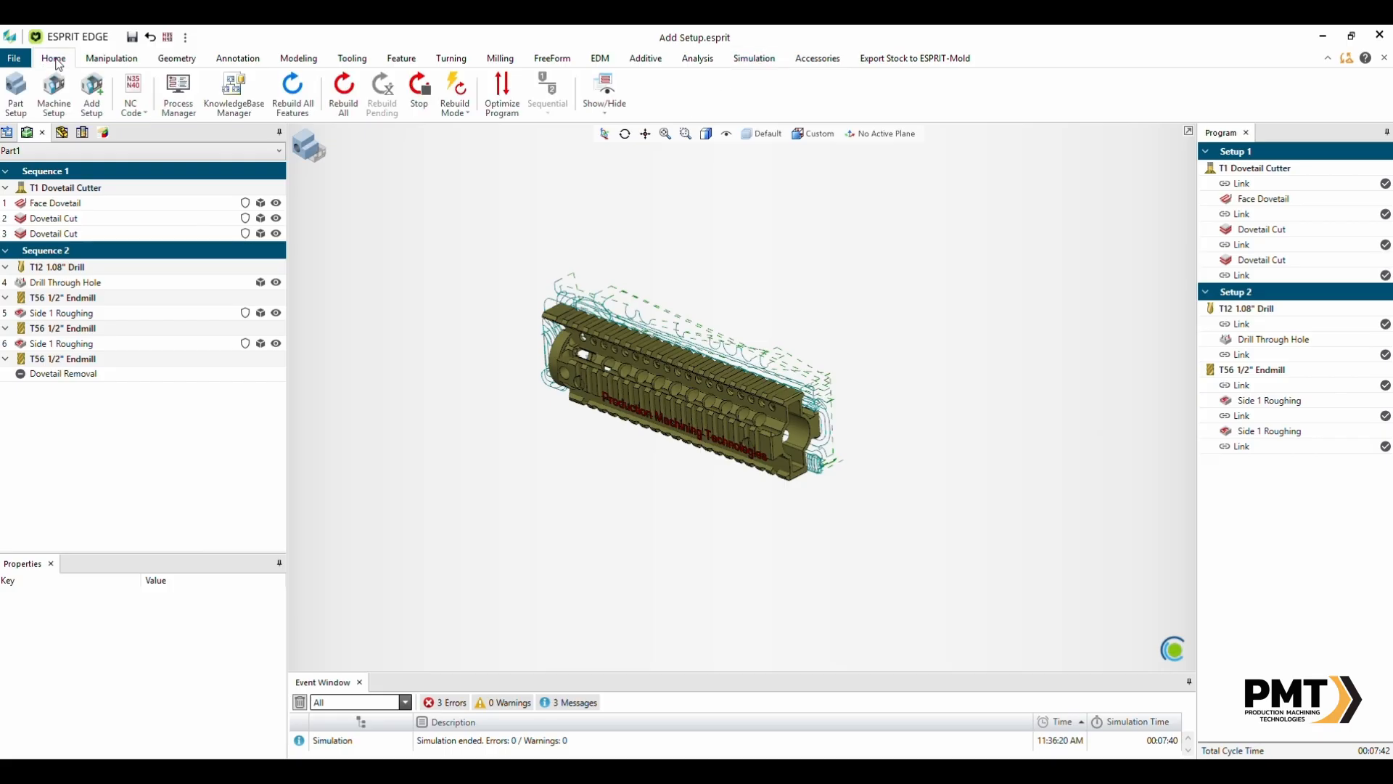
{"action": "left_click", "coordinate": [91, 96]}
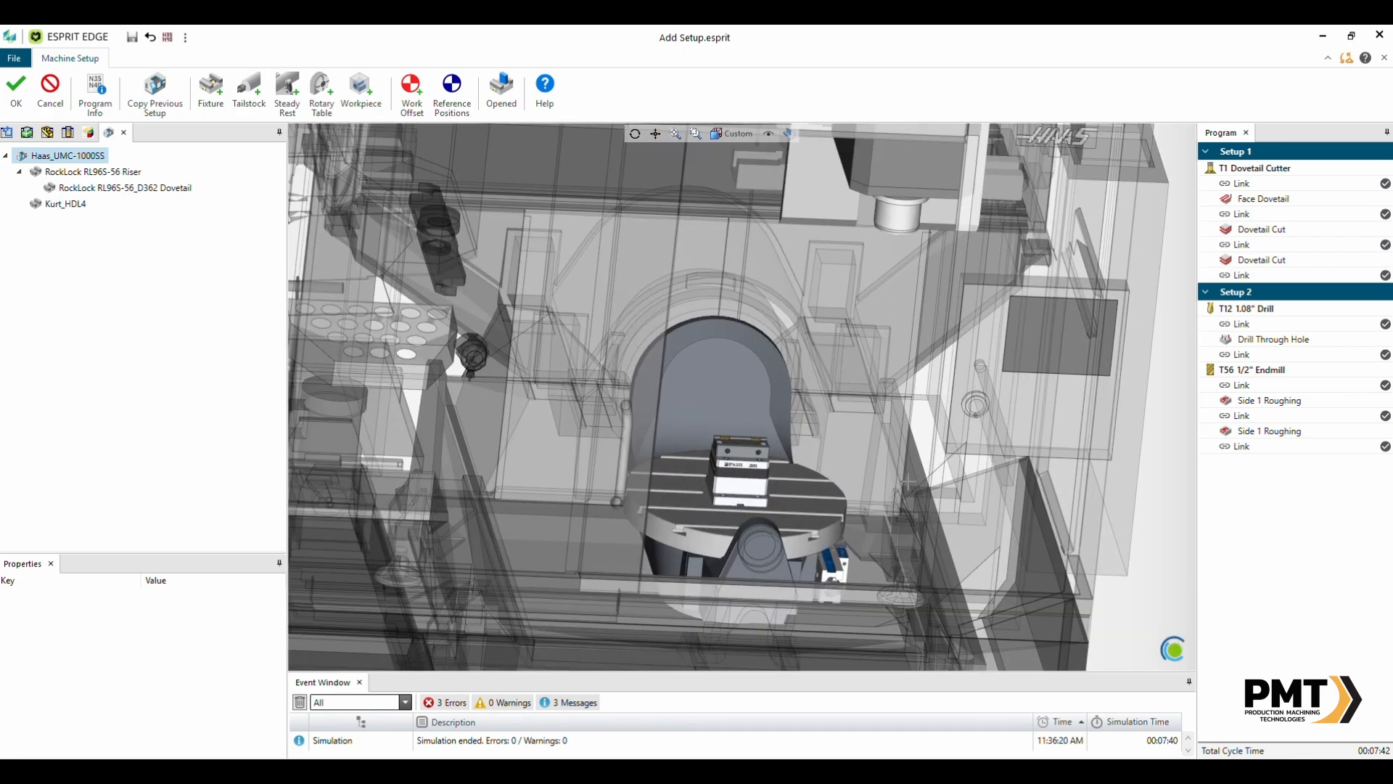
{"action": "middle_click_drag", "start_coordinate": [910, 508], "coordinate": [882, 529]}
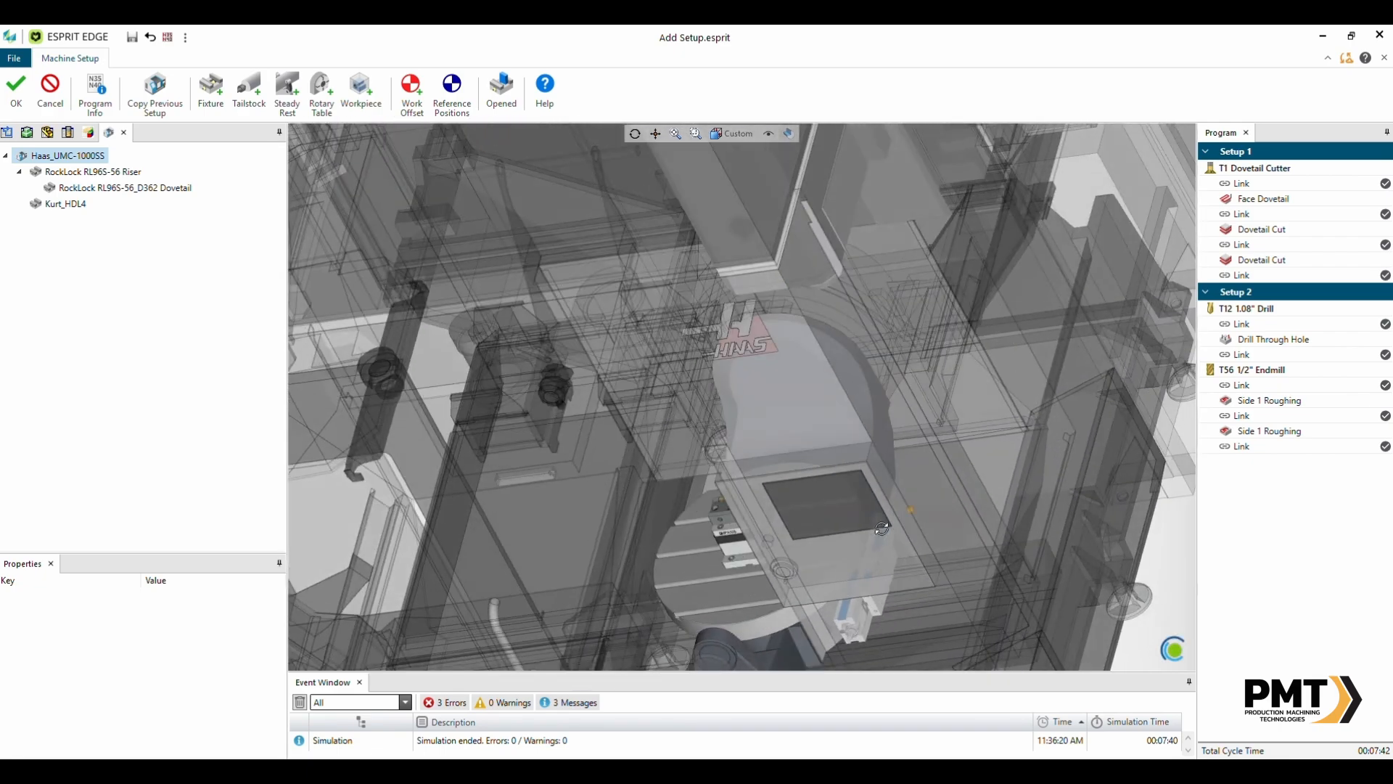
{"action": "left_click", "coordinate": [787, 133]}
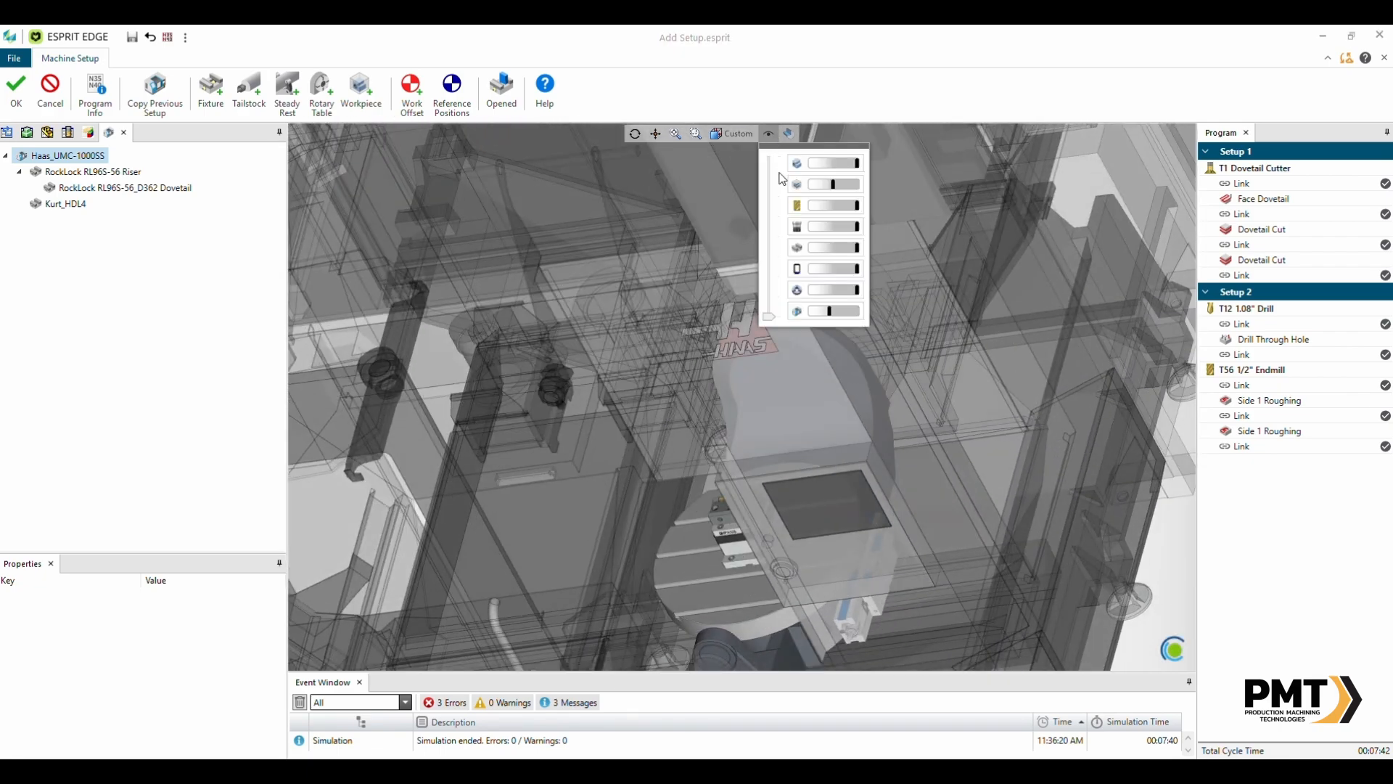
{"action": "left_click", "coordinate": [797, 311]}
- Add a workpiece to the Kurt_HDL4 vise
{"action": "middle_click_drag", "start_coordinate": [939, 508], "coordinate": [903, 581]}
{"action": "scroll", "coordinate": [885, 599], "scroll_direction": "up", "scroll_amount": 5}
{"action": "scroll", "coordinate": [902, 581], "scroll_direction": "up", "scroll_amount": 4}
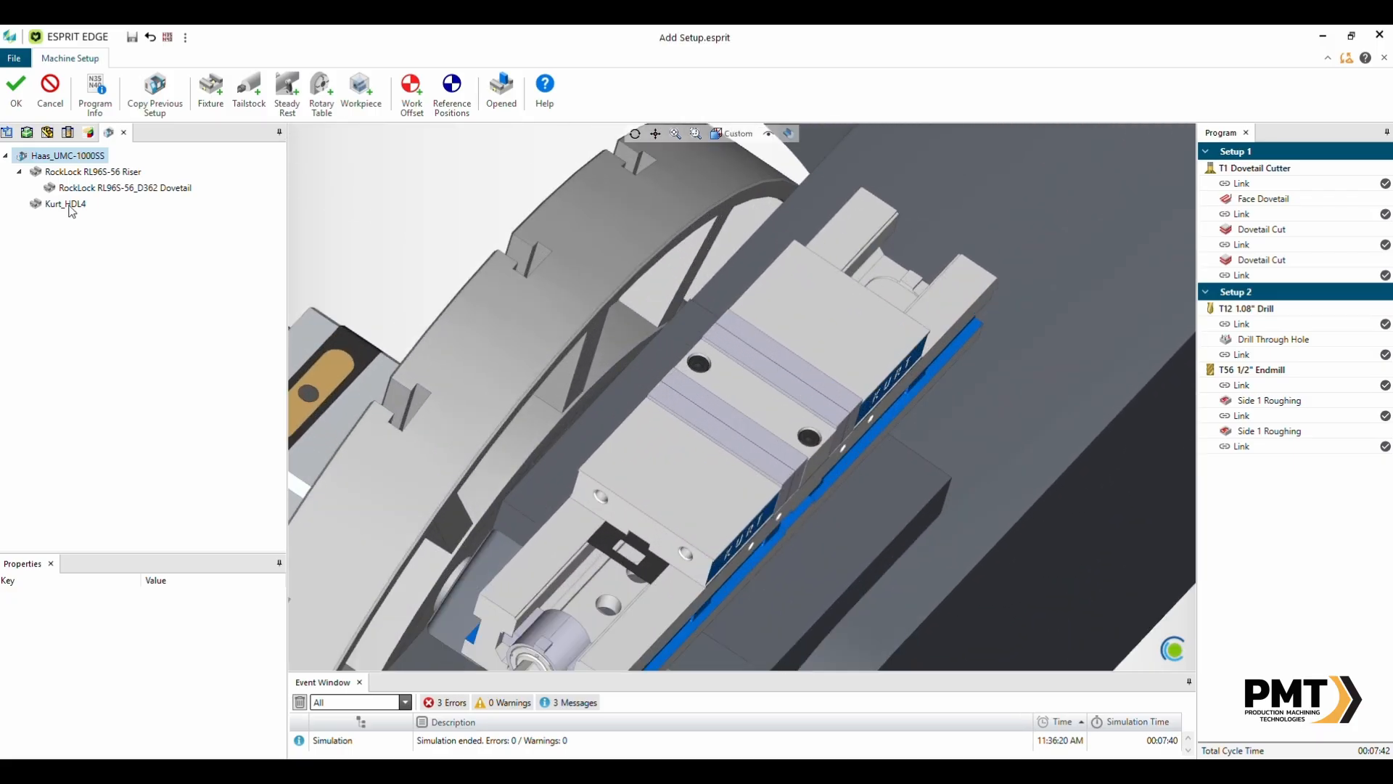
{"action": "left_click", "coordinate": [69, 205]}
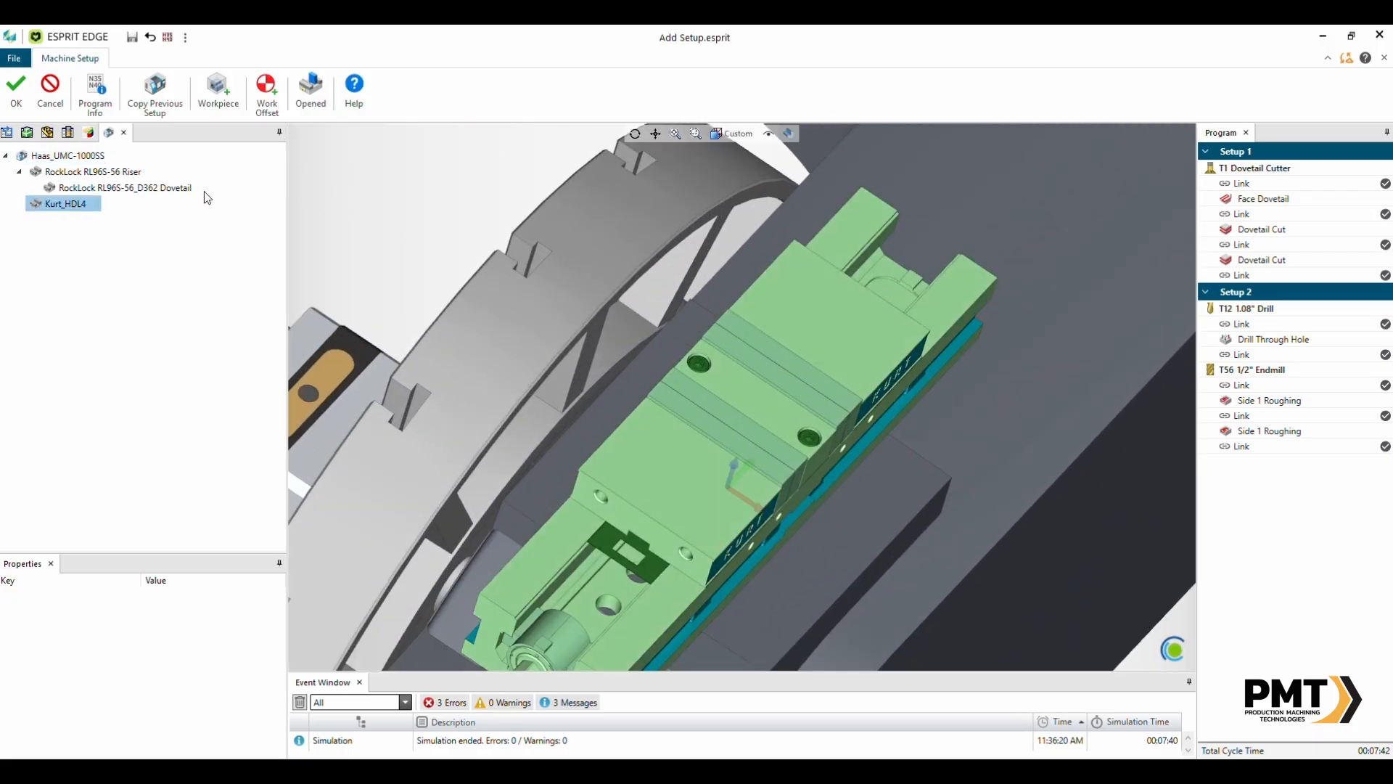
{"action": "left_click", "coordinate": [209, 98]}
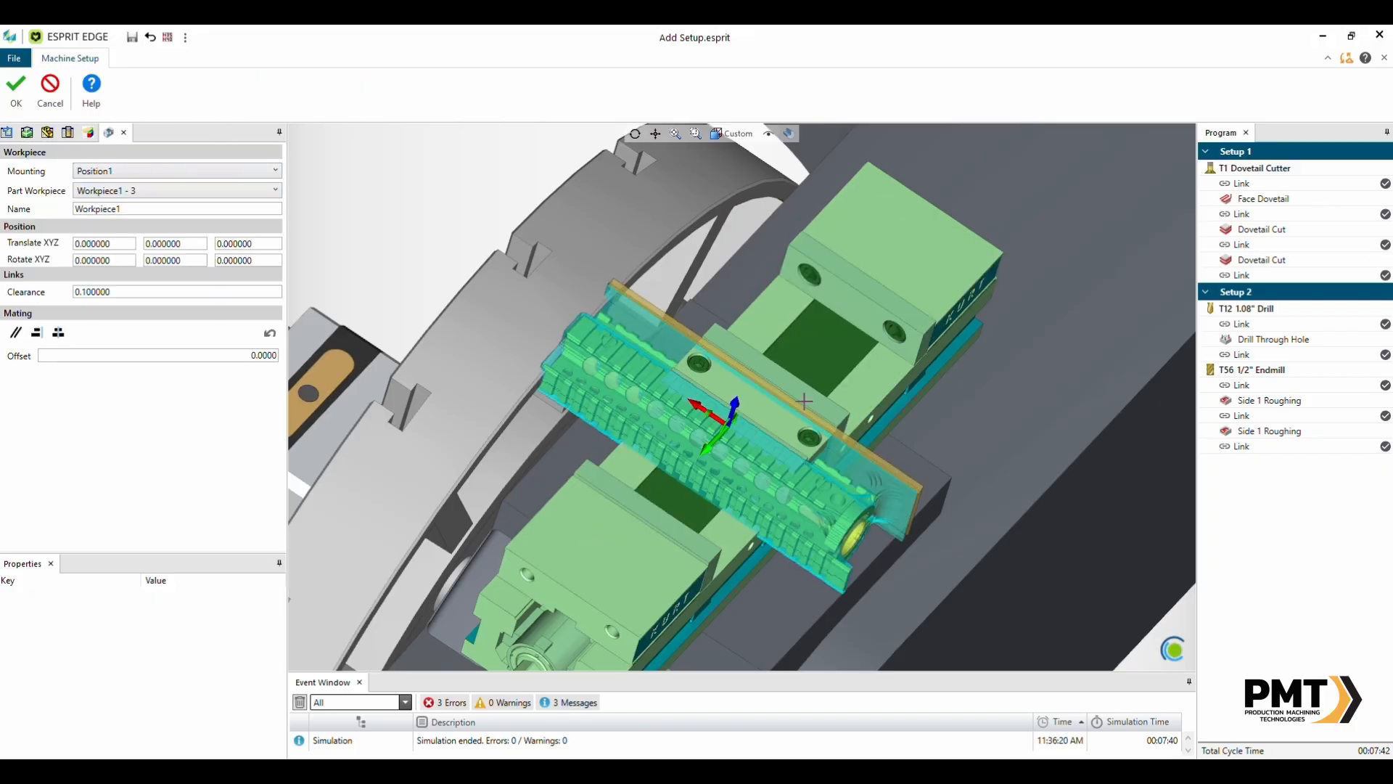
- Set the workpiece mounting to Position2 and choose part workpiece Workpiece1 - 3
{"action": "middle_click_drag", "start_coordinate": [804, 401], "coordinate": [753, 380]}
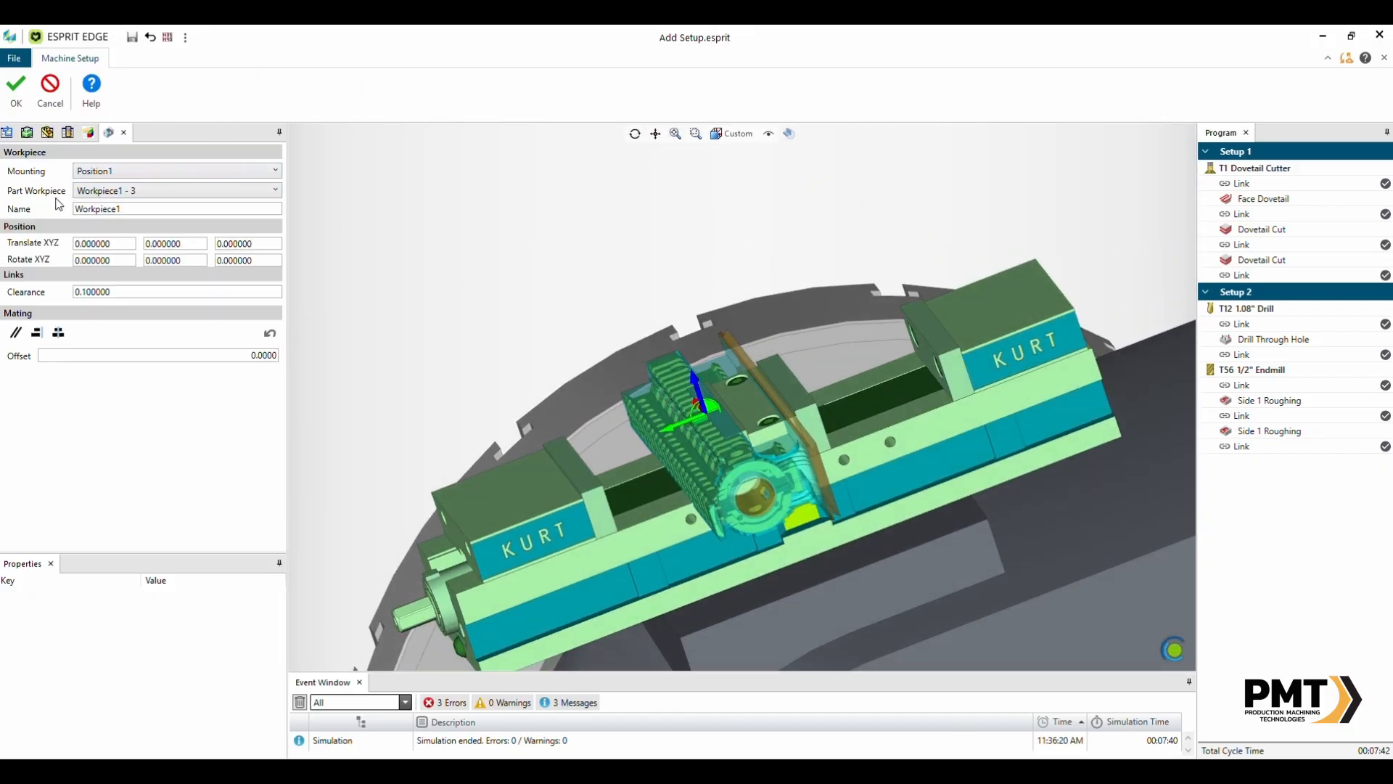
{"action": "left_click", "coordinate": [109, 171]}
{"action": "left_click", "coordinate": [114, 206]}
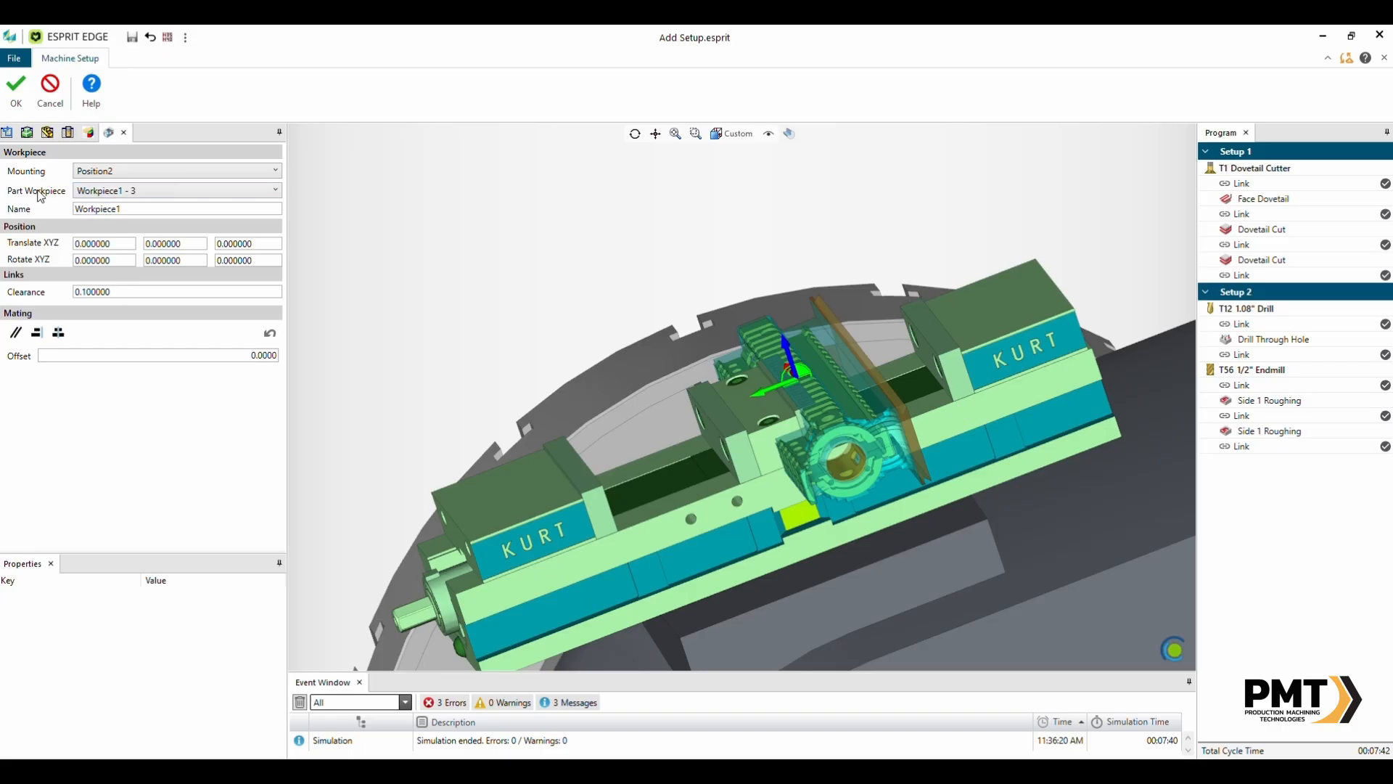
{"action": "left_click", "coordinate": [135, 192]}
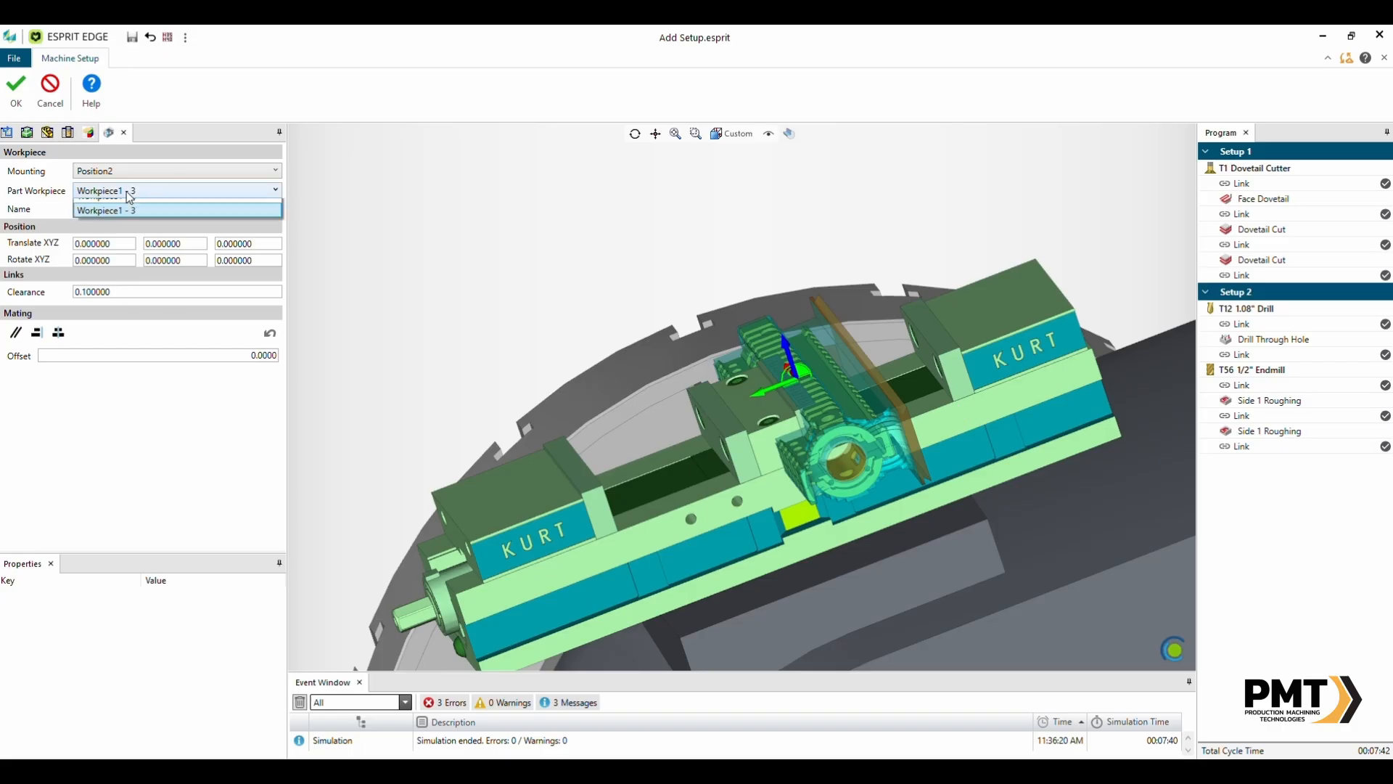
{"action": "left_click", "coordinate": [137, 207]}
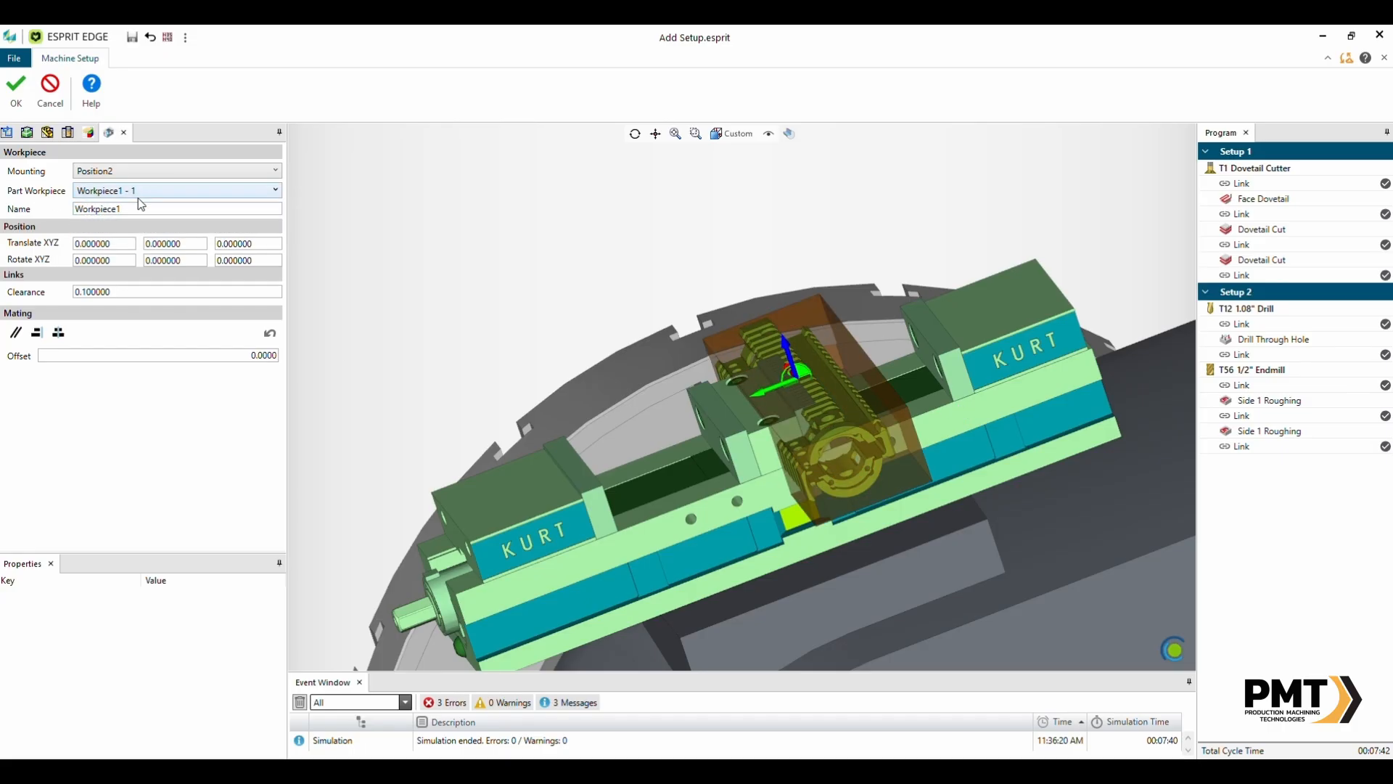
{"action": "left_click", "coordinate": [136, 193]}
{"action": "left_click", "coordinate": [130, 220]}
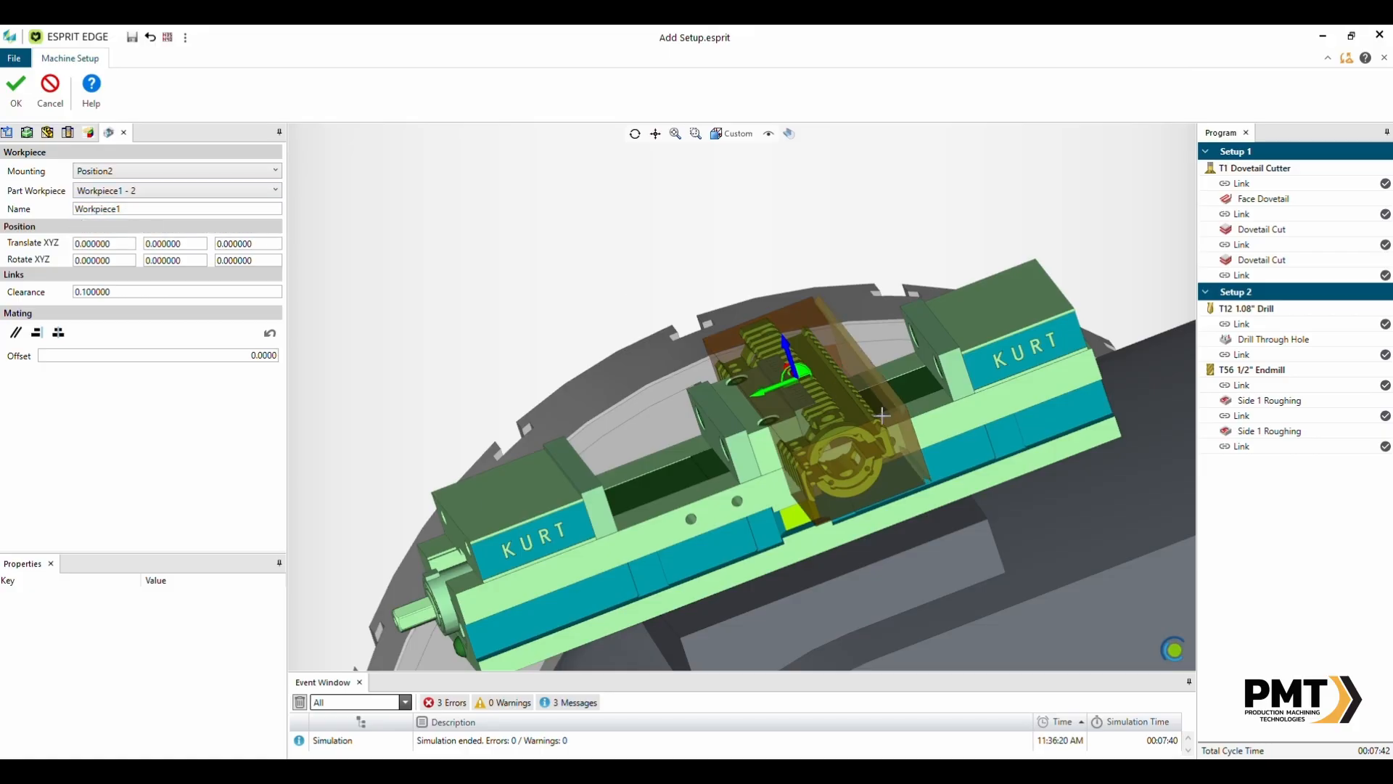
{"action": "left_click", "coordinate": [123, 192]}
{"action": "left_click", "coordinate": [137, 238]}
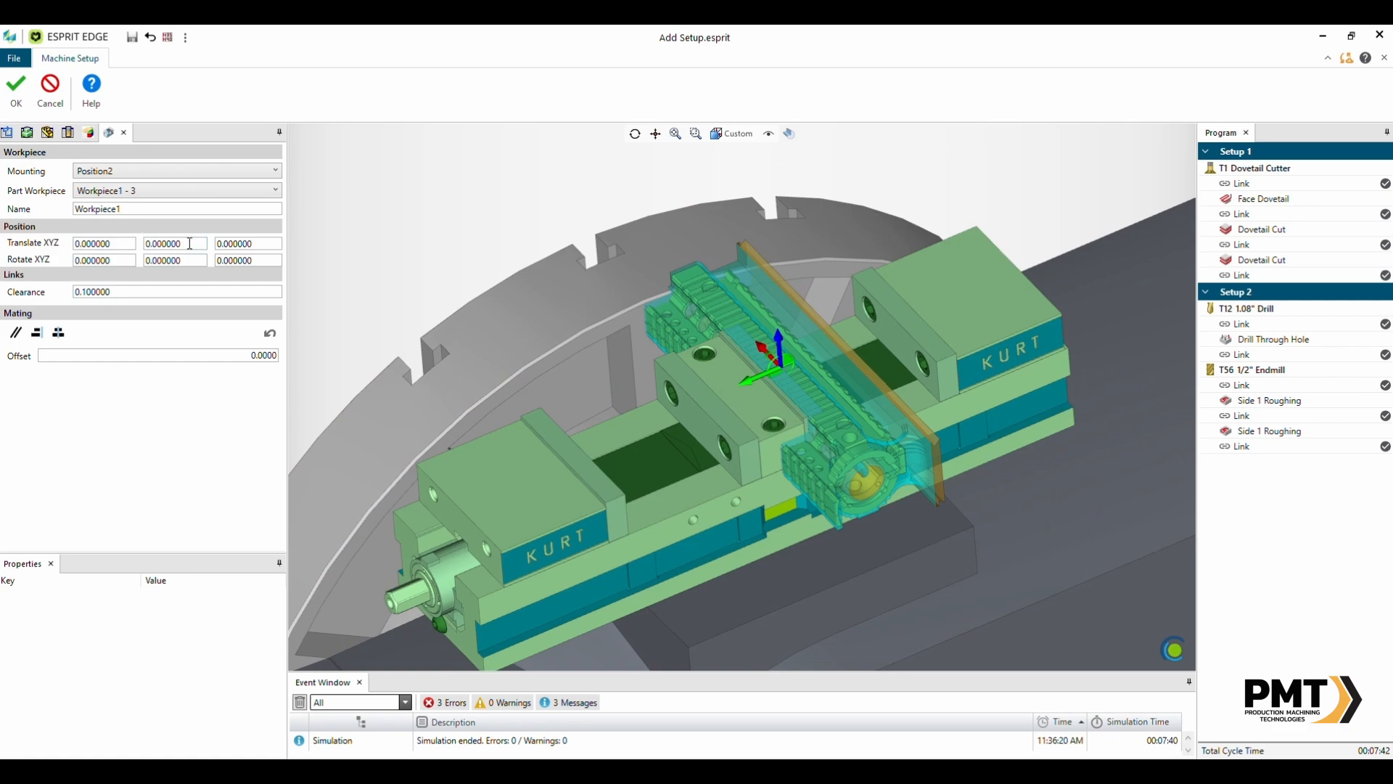
- Set the workpiece translation to X -0.25 and Y -0.0202
{"action": "left_click", "coordinate": [85, 241]}
{"action": "type", "text": "-0.250"}
{"action": "key", "text": "Tab"}
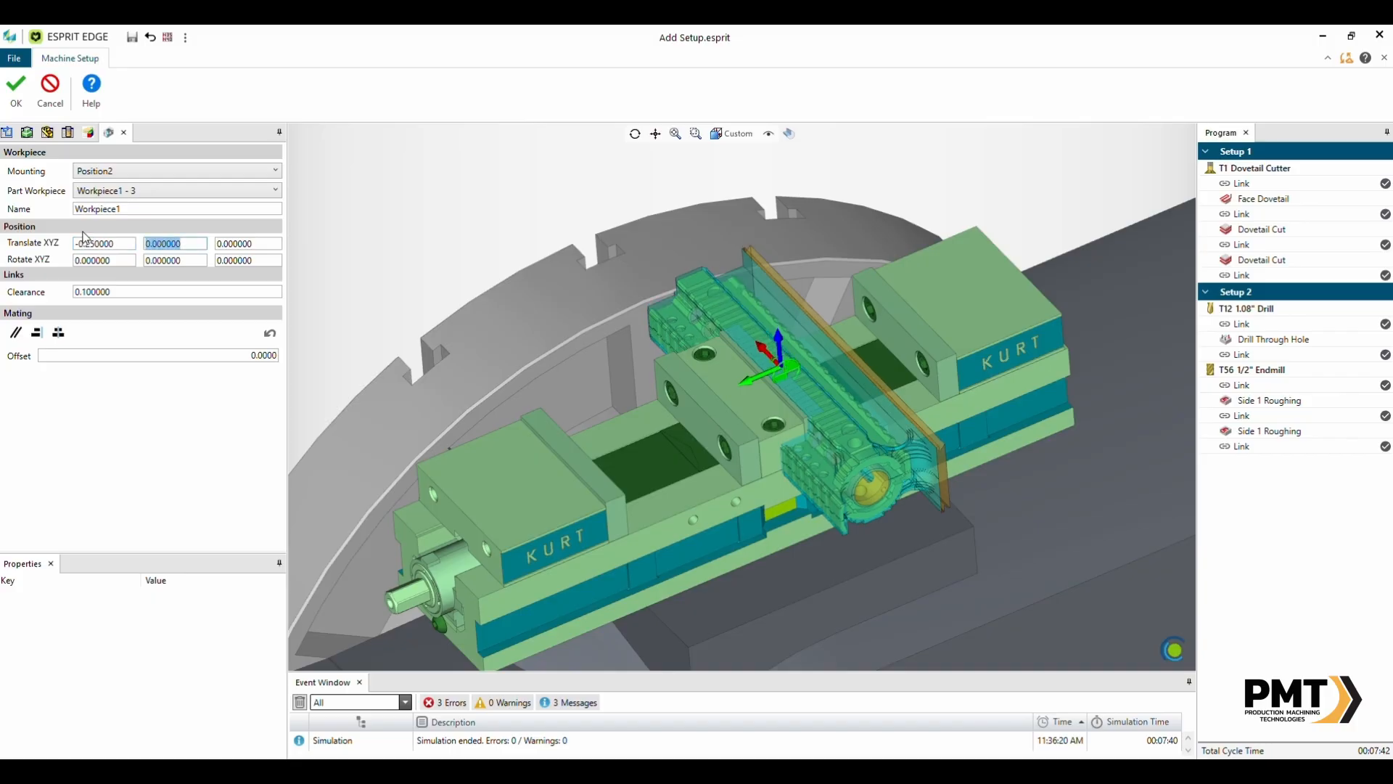
{"action": "type", "text": ".0202"}
{"action": "key", "text": "Tab"}
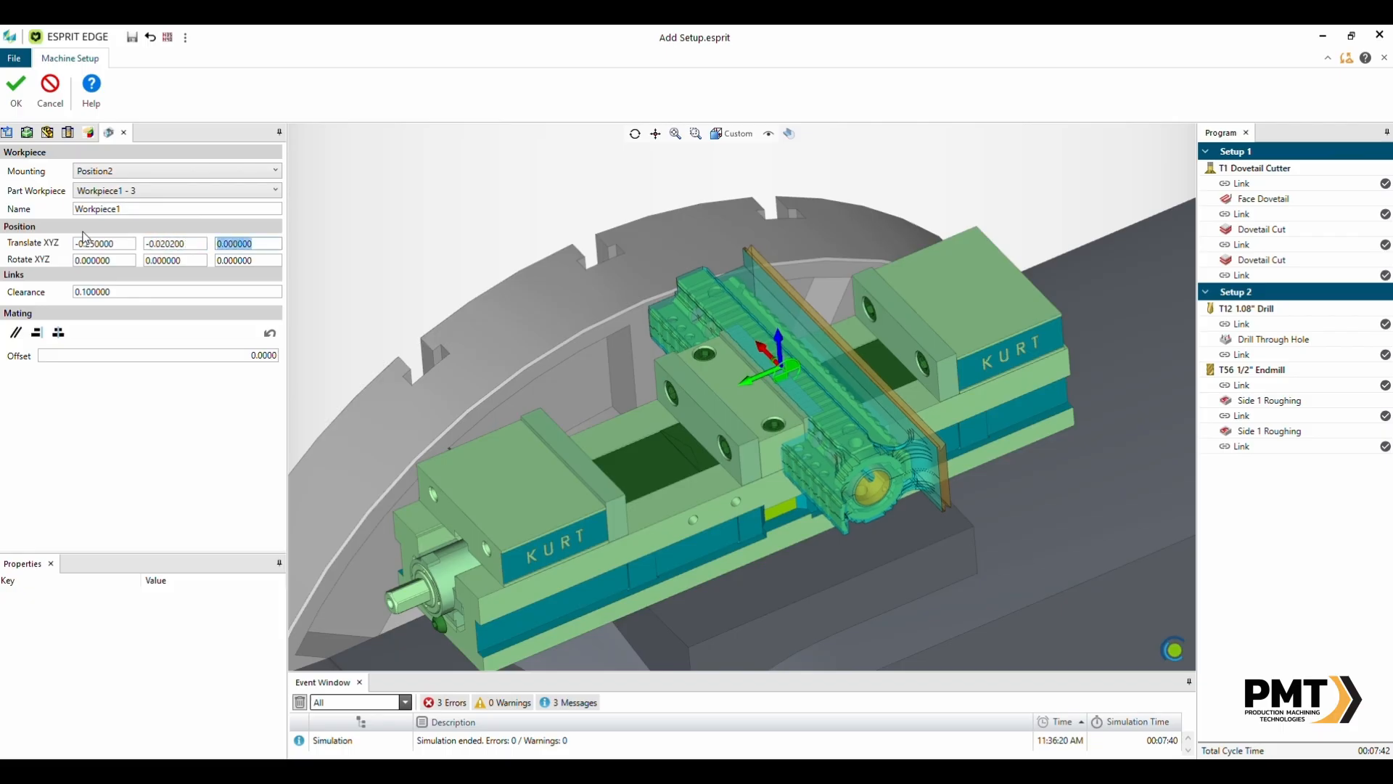
{"action": "key", "text": "Tab"}
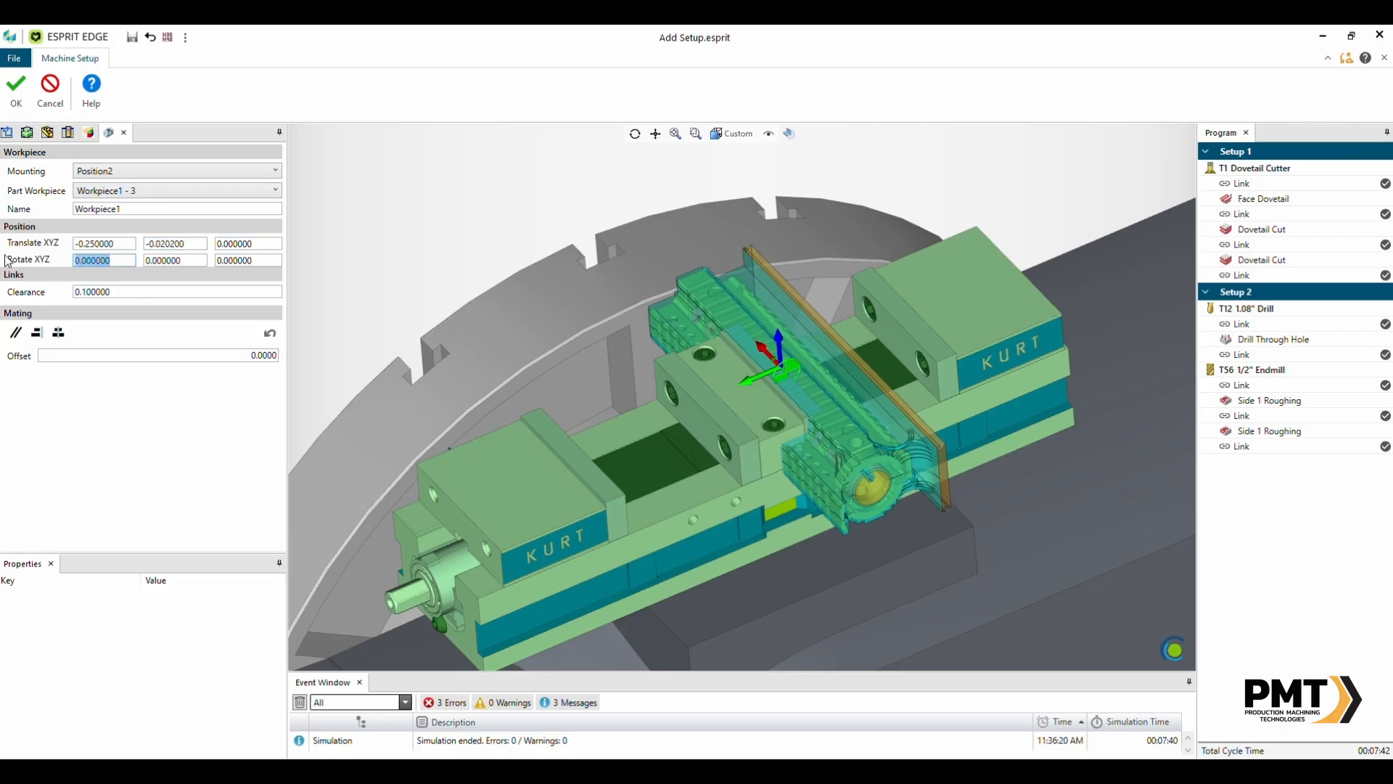
- Set the workpiece rotation about X to -90
{"action": "type", "text": "-90"}
{"action": "key", "text": "Tab"}
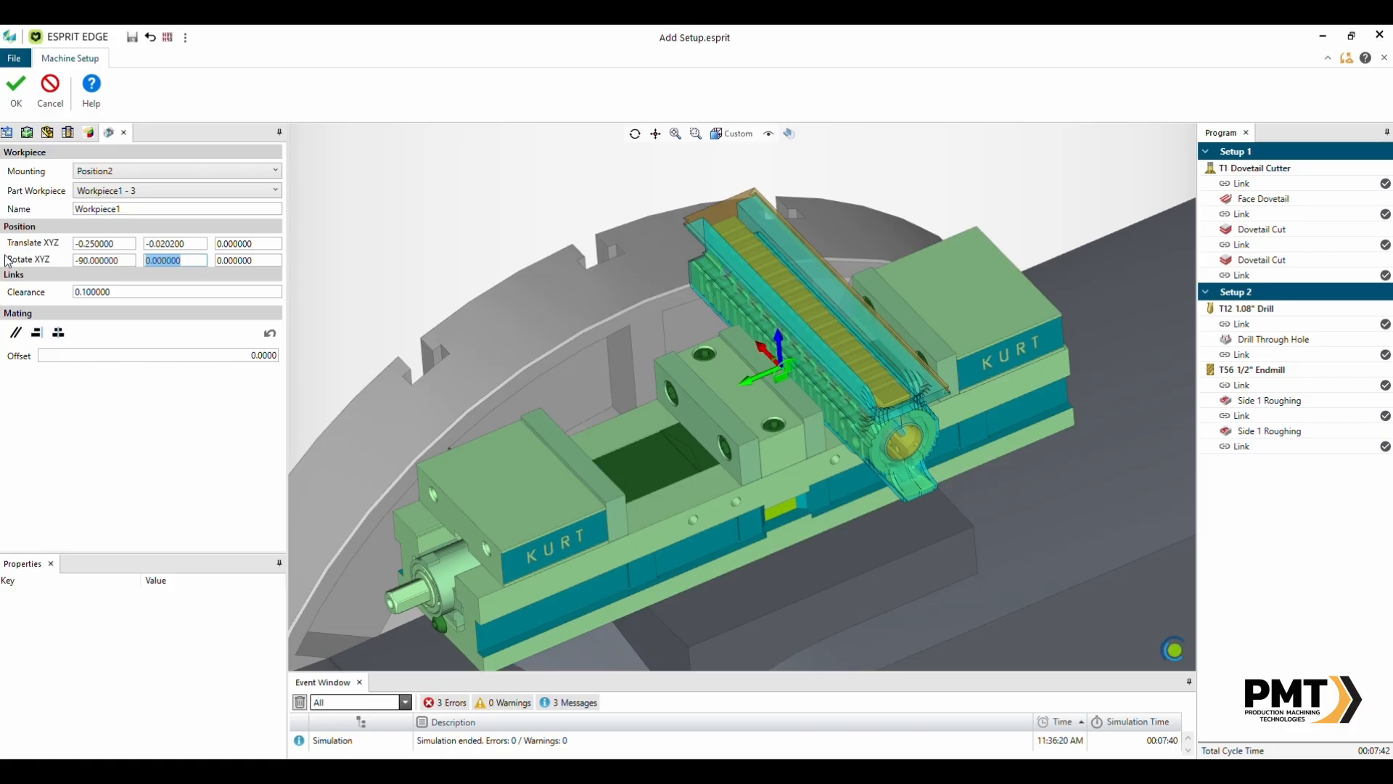
- Accept the workpiece placement, then delete the RockLock RL965-56 riser and dovetail from this setup and close the machine setup
{"action": "mouse_move", "coordinate": [849, 383]}
{"action": "middle_mouse_down"}
{"action": "mouse_move", "coordinate": [805, 356]}
{"action": "mouse_move", "coordinate": [844, 356]}
{"action": "mouse_move", "coordinate": [875, 418]}
{"action": "mouse_move", "coordinate": [849, 364]}
{"action": "middle_mouse_up"}
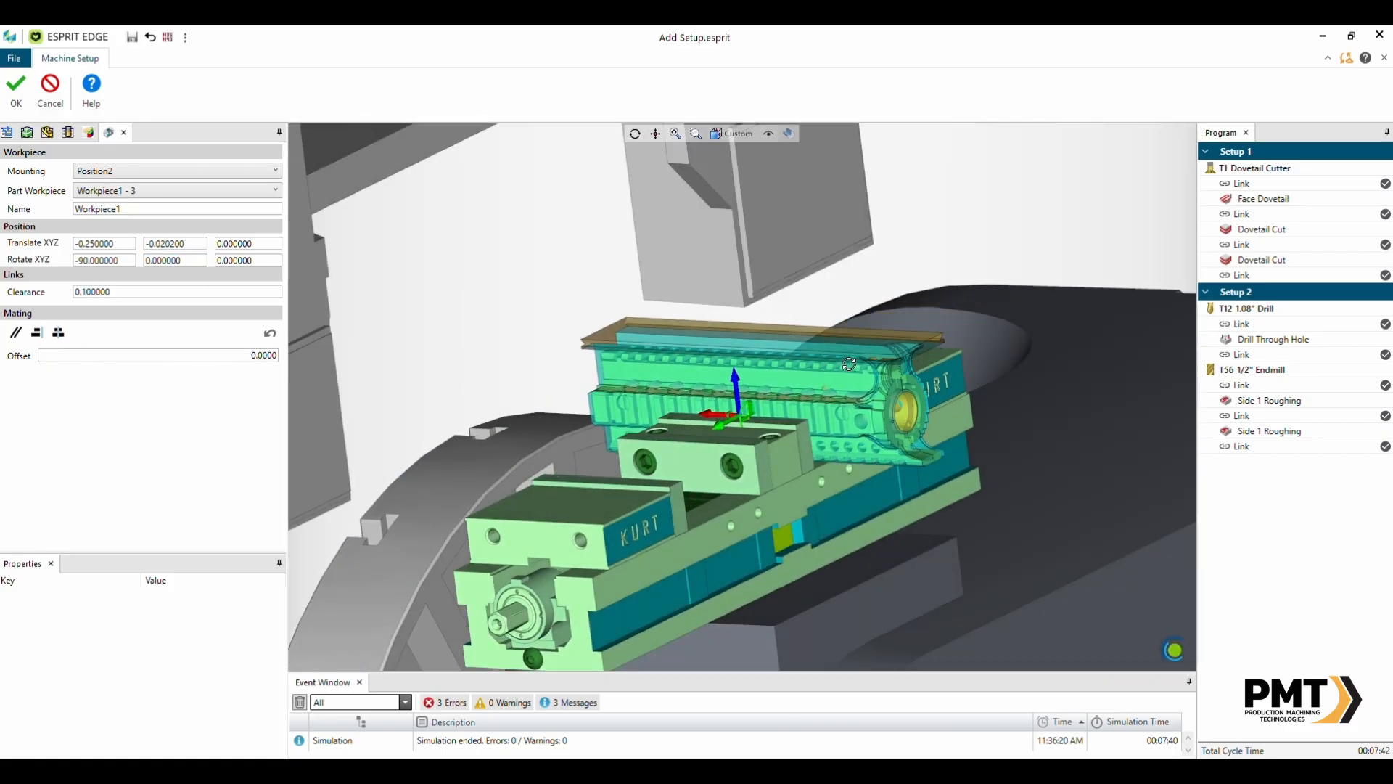
{"action": "left_click", "coordinate": [16, 93]}
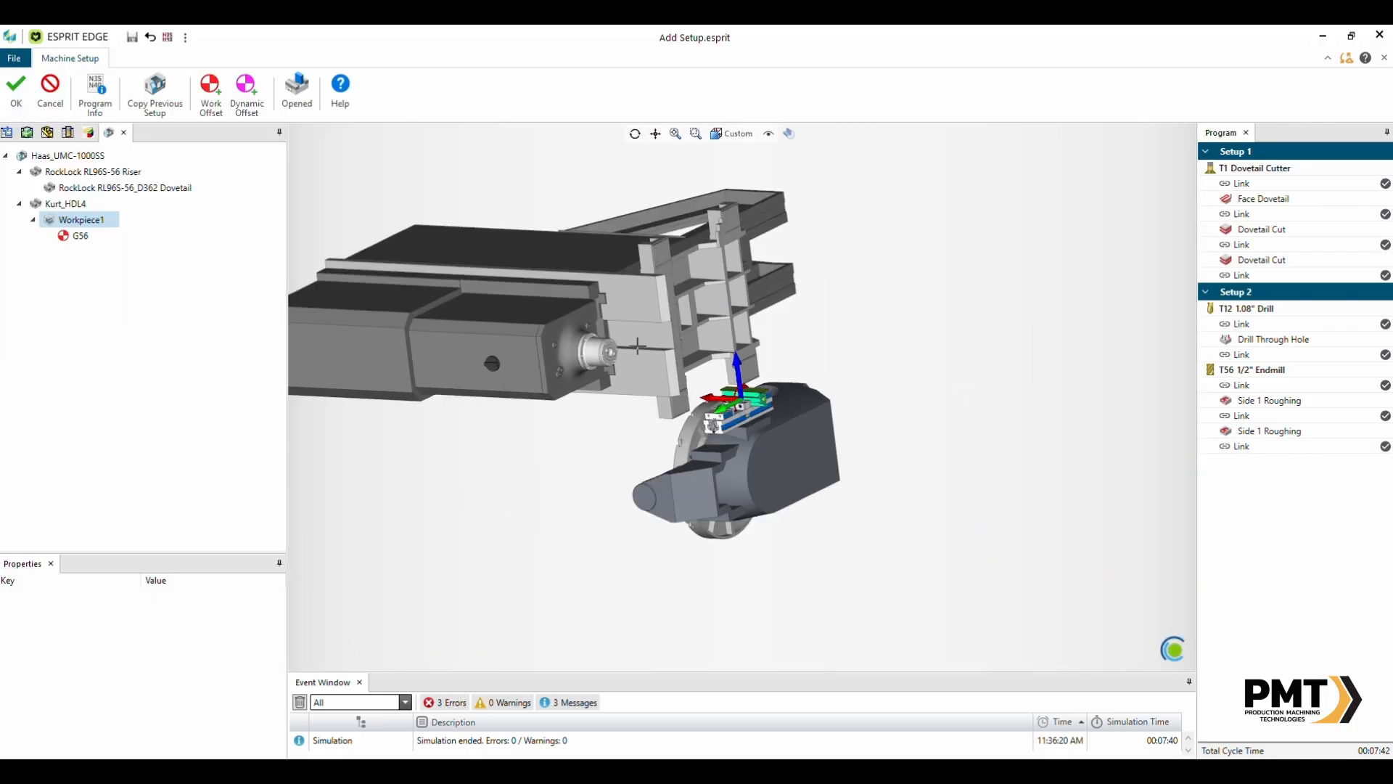
{"action": "middle_click_drag", "start_coordinate": [637, 346], "coordinate": [729, 414]}
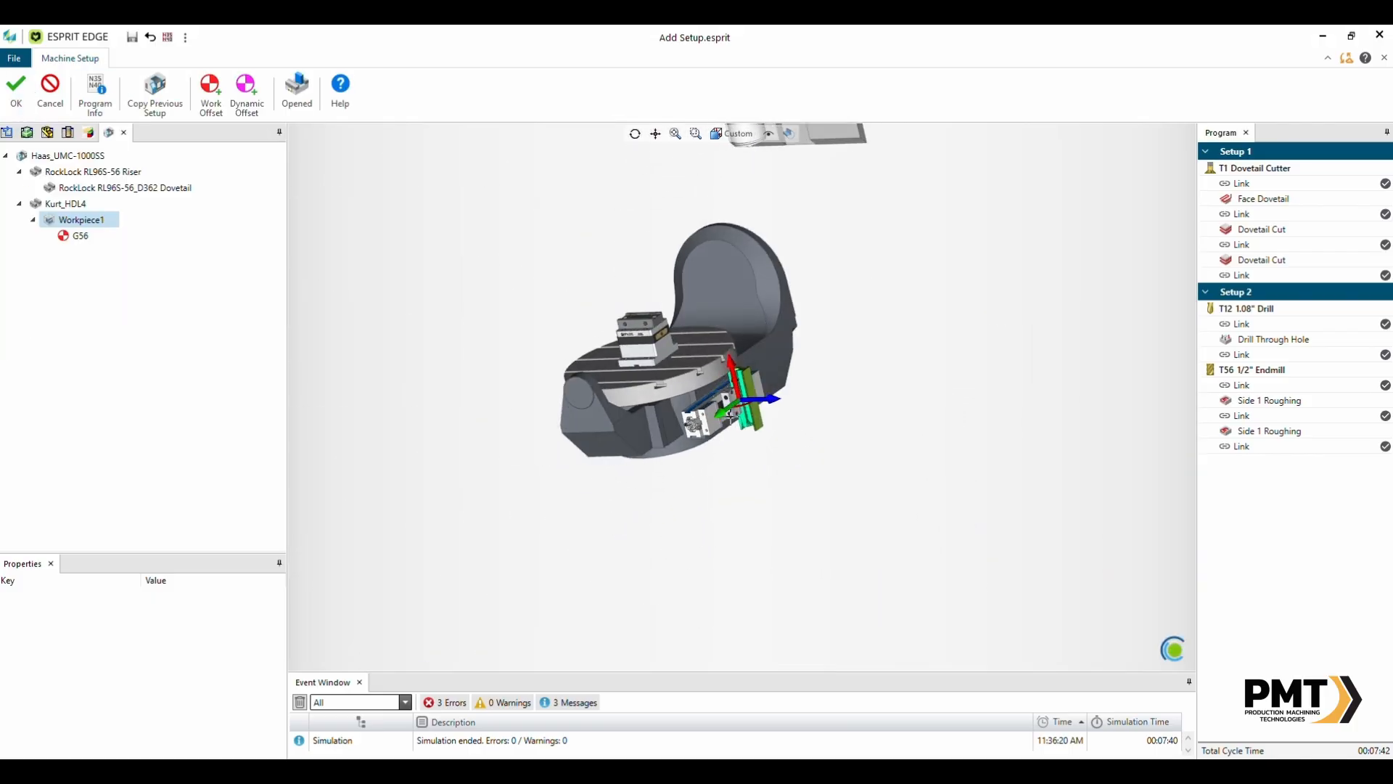
{"action": "scroll", "coordinate": [729, 415], "scroll_direction": "up", "scroll_amount": 4}
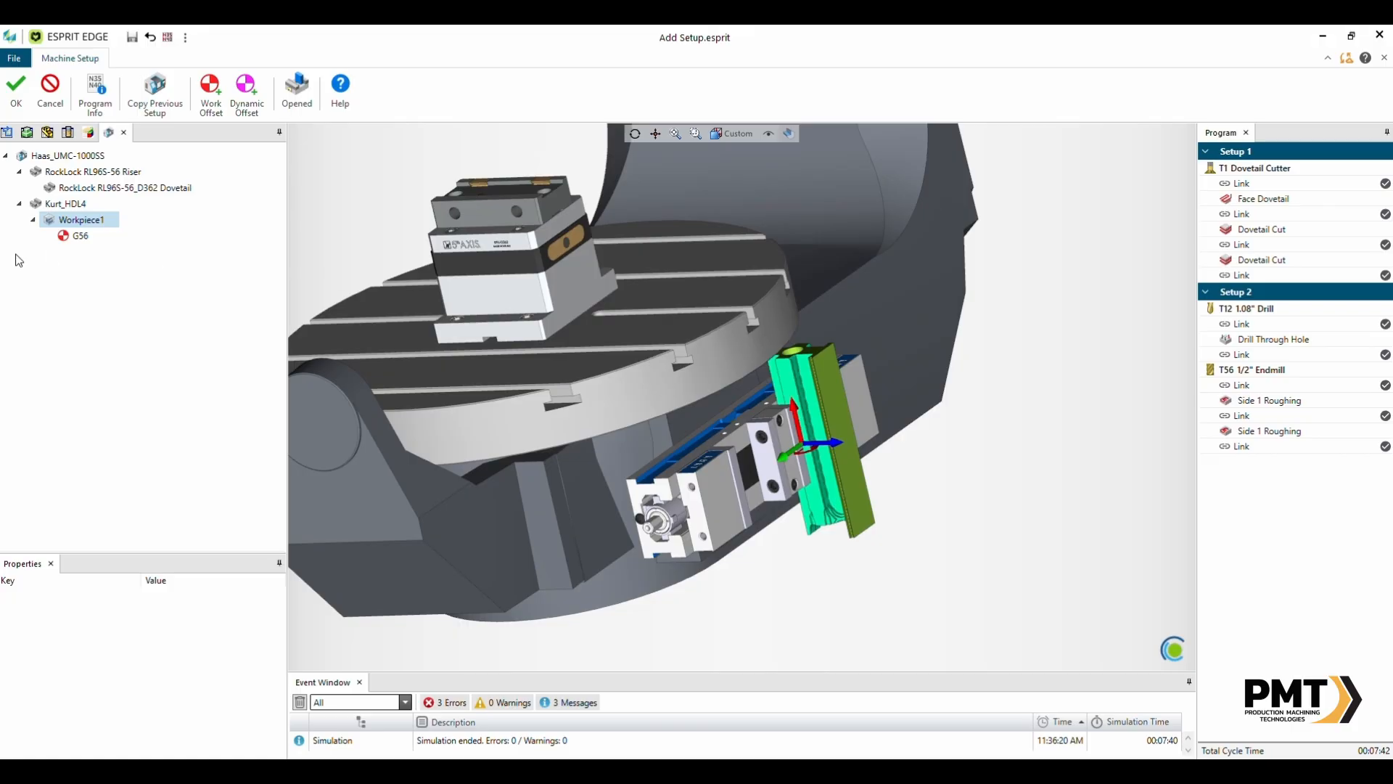
{"action": "left_click", "coordinate": [85, 172]}
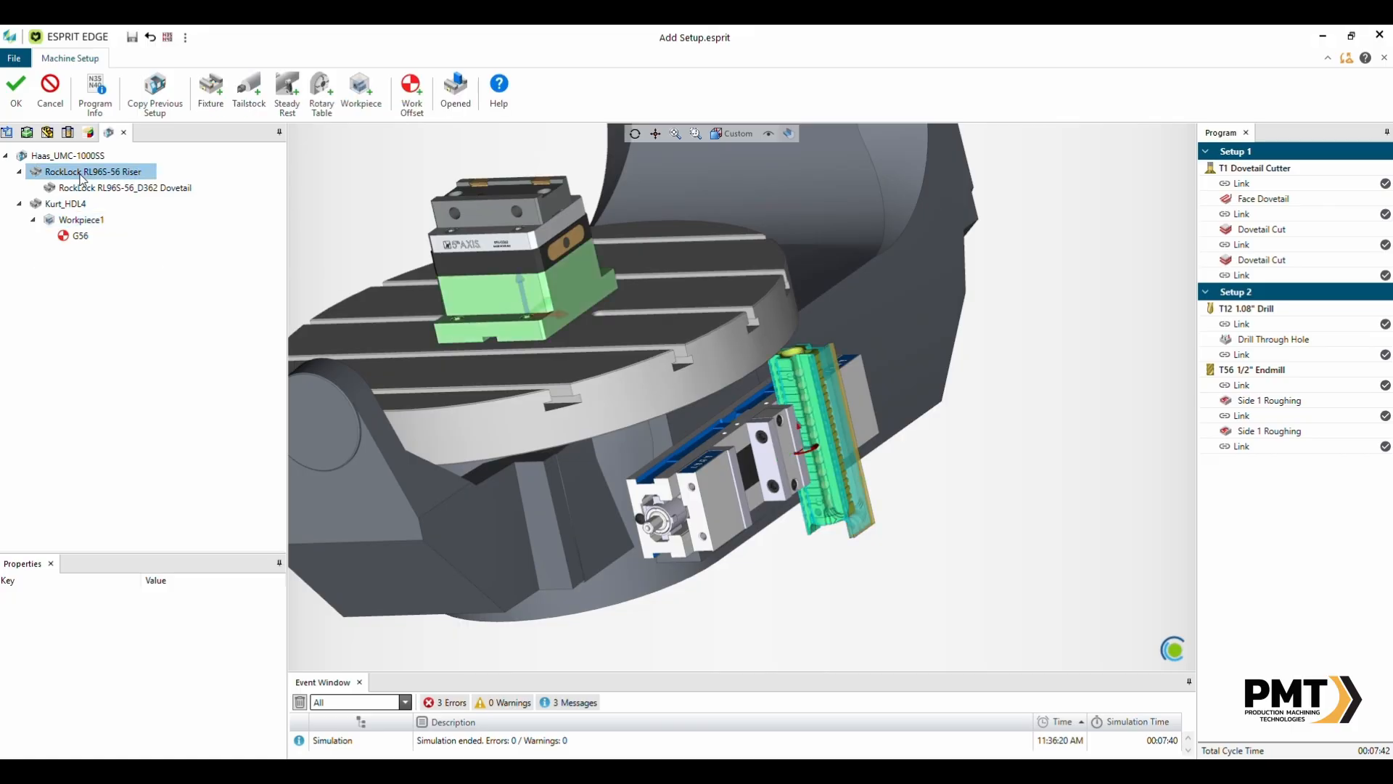
{"action": "key", "text": "Delete"}
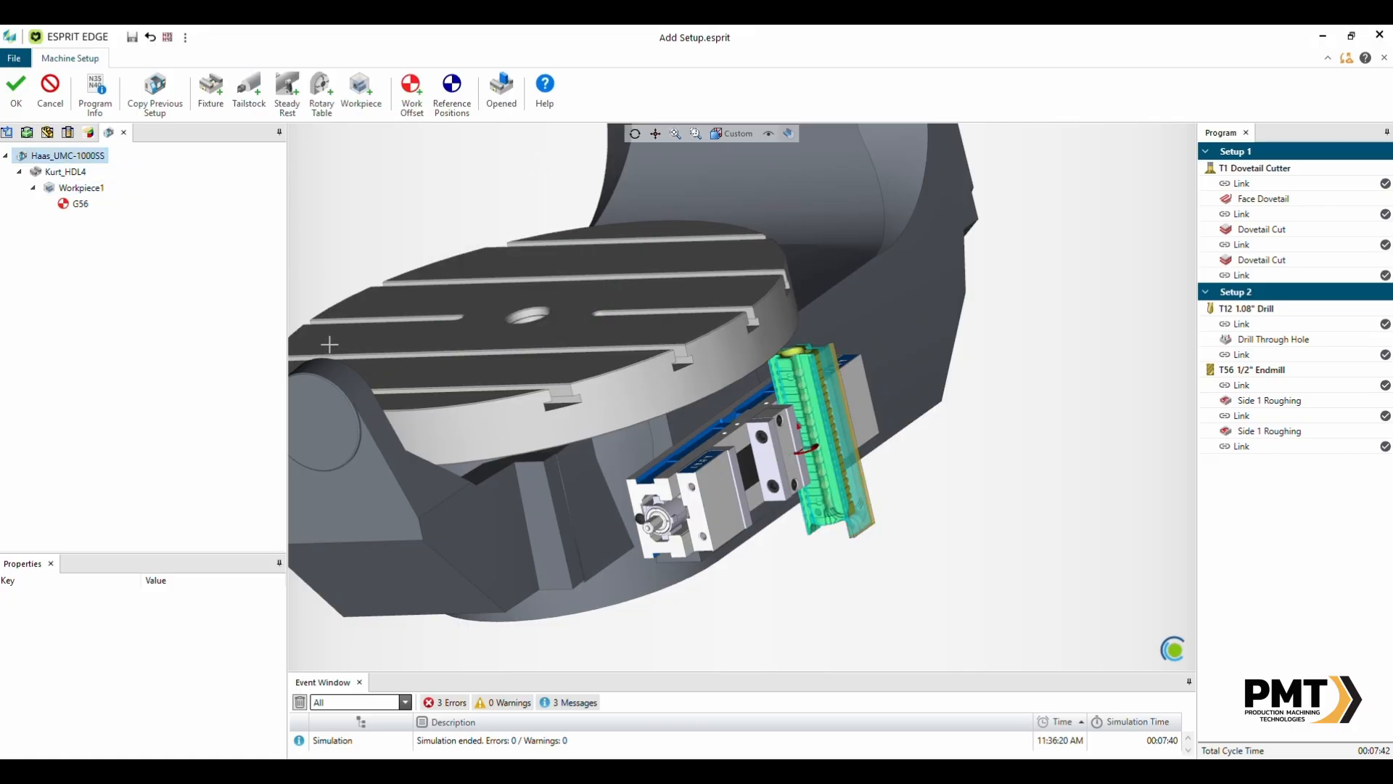
{"action": "left_click", "coordinate": [16, 98]}
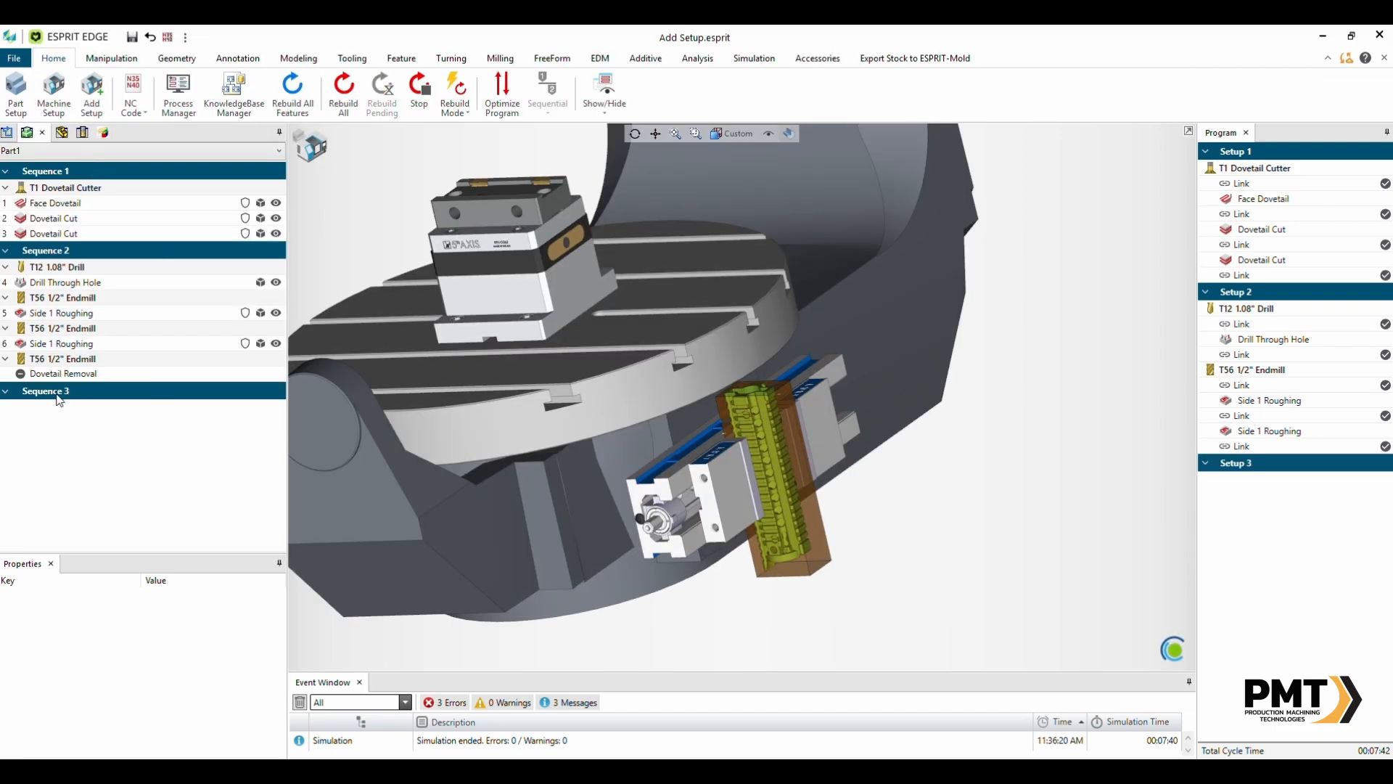
- Move the Dovetail Removal operation into Sequence 3
{"action": "left_click", "coordinate": [63, 373]}
{"action": "left_click_drag", "start_coordinate": [84, 376], "coordinate": [77, 396]}
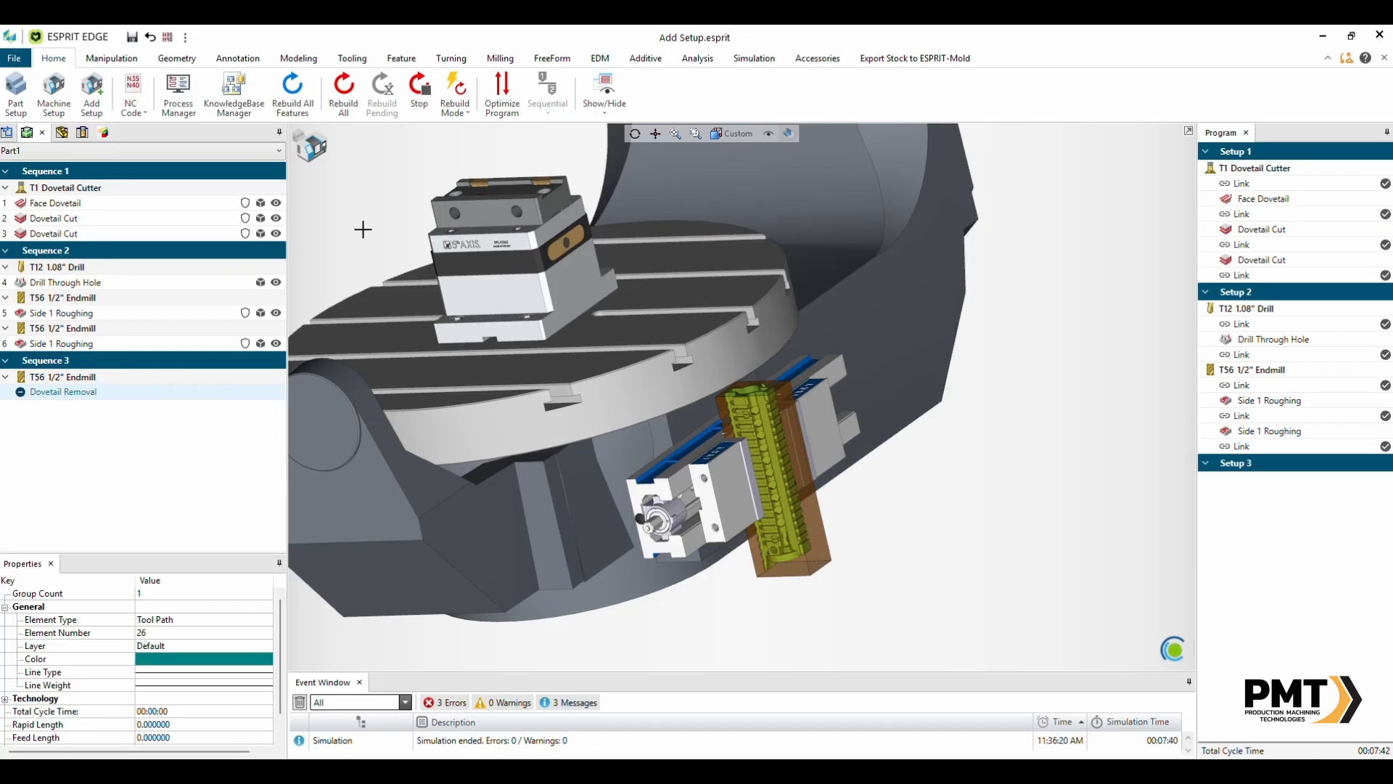
- Rebuild the Dovetail Removal operation so it joins the new setup
{"action": "middle_click_drag", "start_coordinate": [773, 386], "coordinate": [394, 355]}
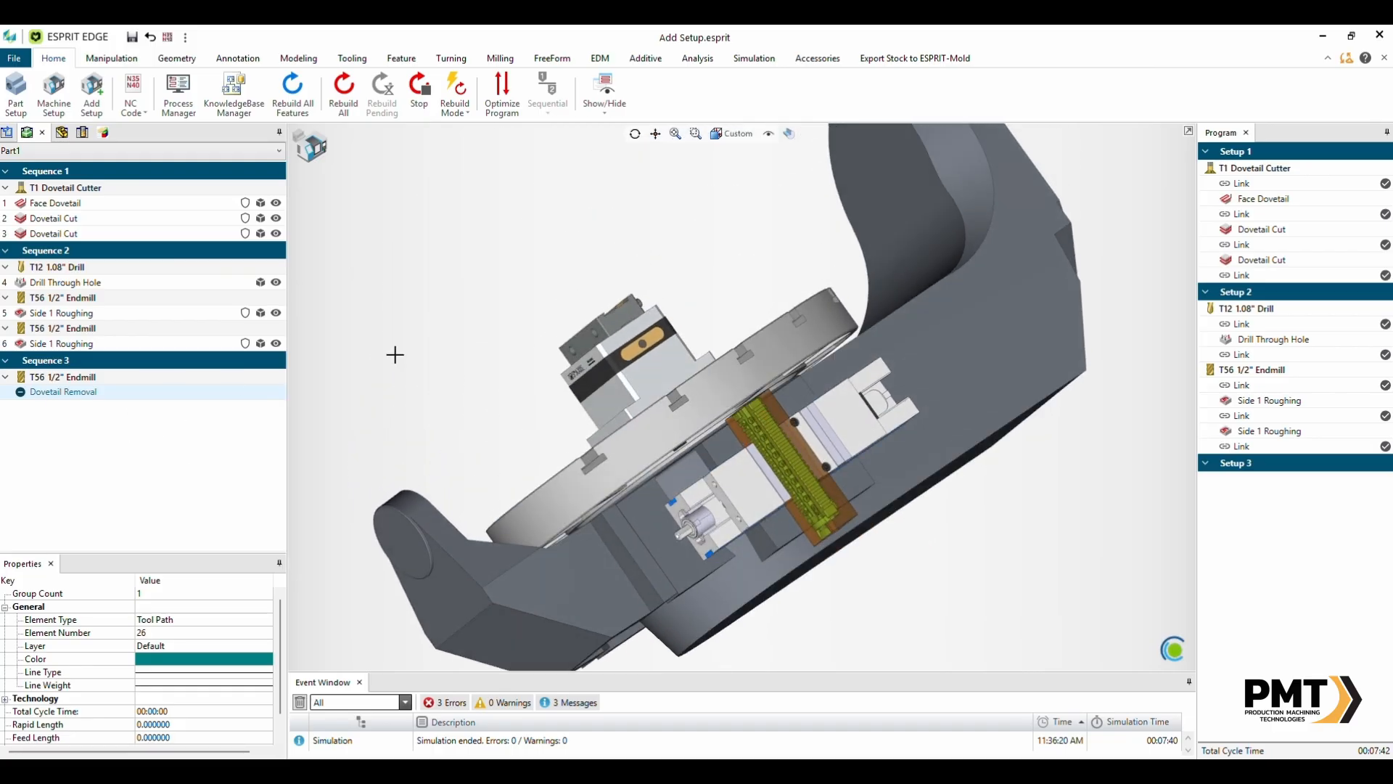
{"action": "left_click", "coordinate": [320, 149]}
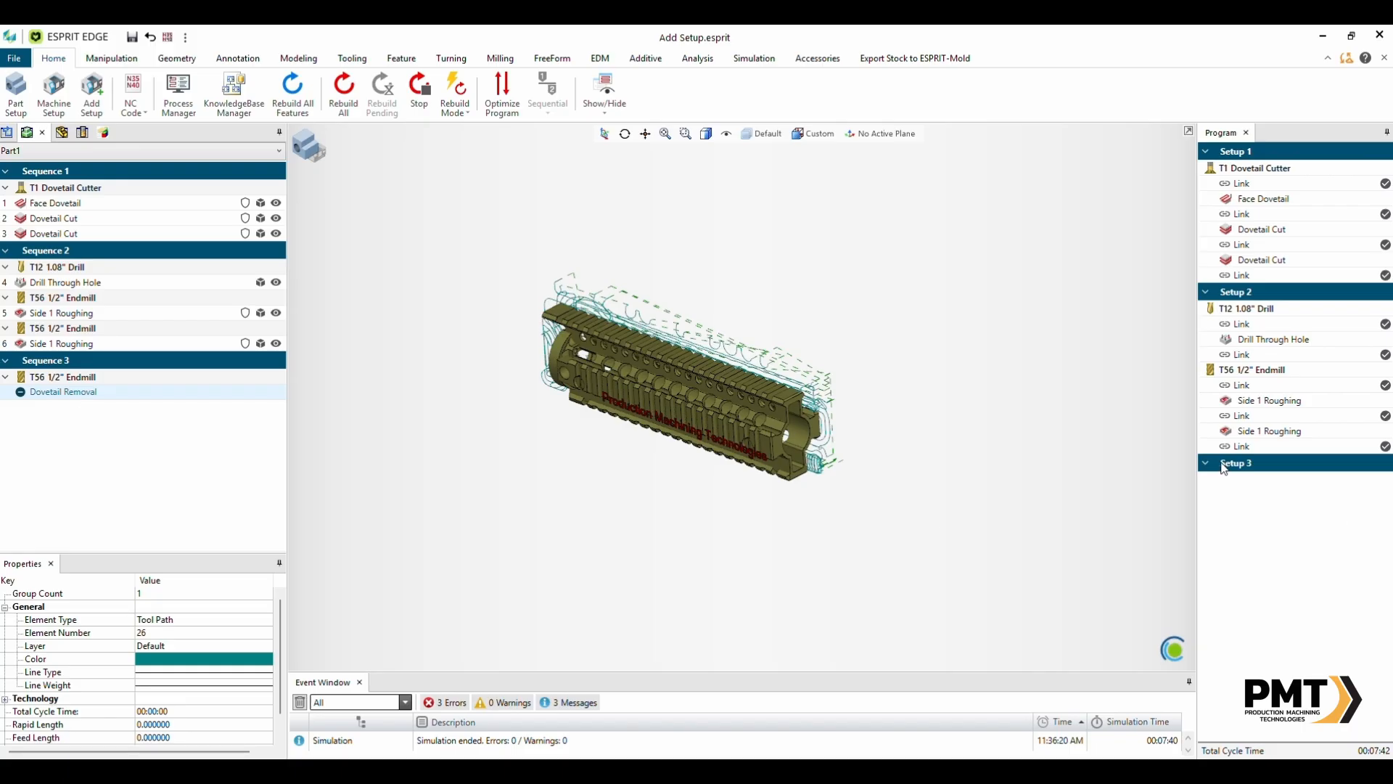
{"action": "right_click", "coordinate": [51, 396]}
{"action": "left_click", "coordinate": [102, 460]}
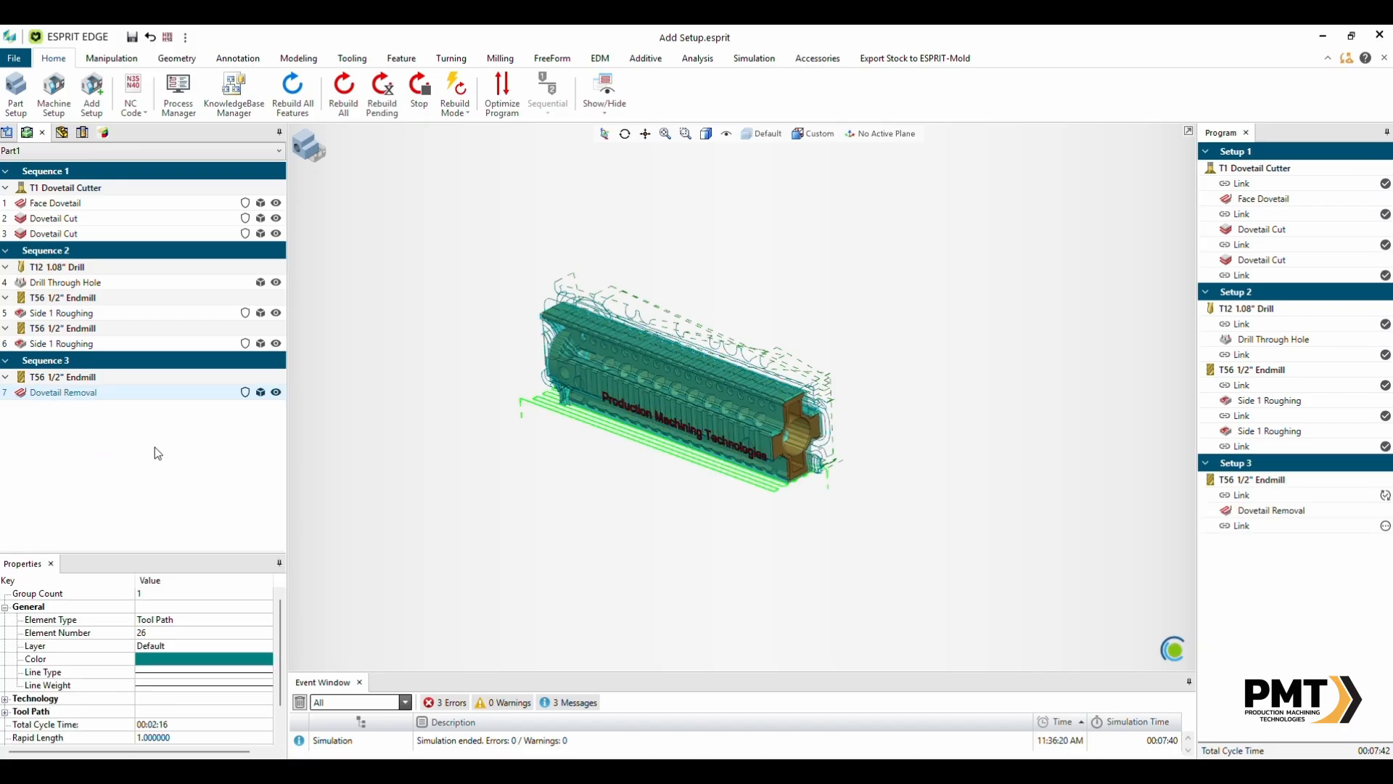
- Select operations of each setup in the program list to inspect the machine positioning for them
{"action": "scroll", "coordinate": [744, 340], "scroll_direction": "down", "scroll_amount": 3}
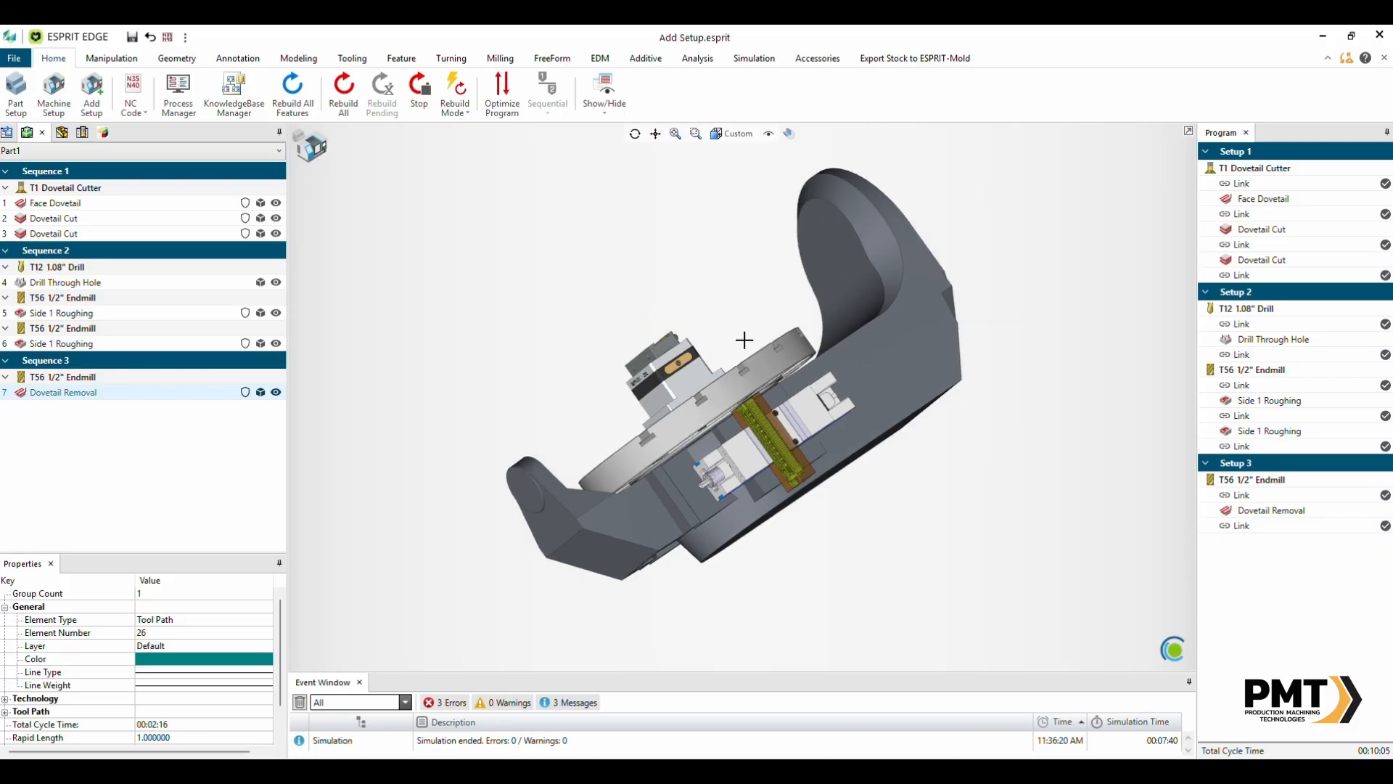
{"action": "middle_click_drag", "start_coordinate": [745, 339], "coordinate": [884, 397]}
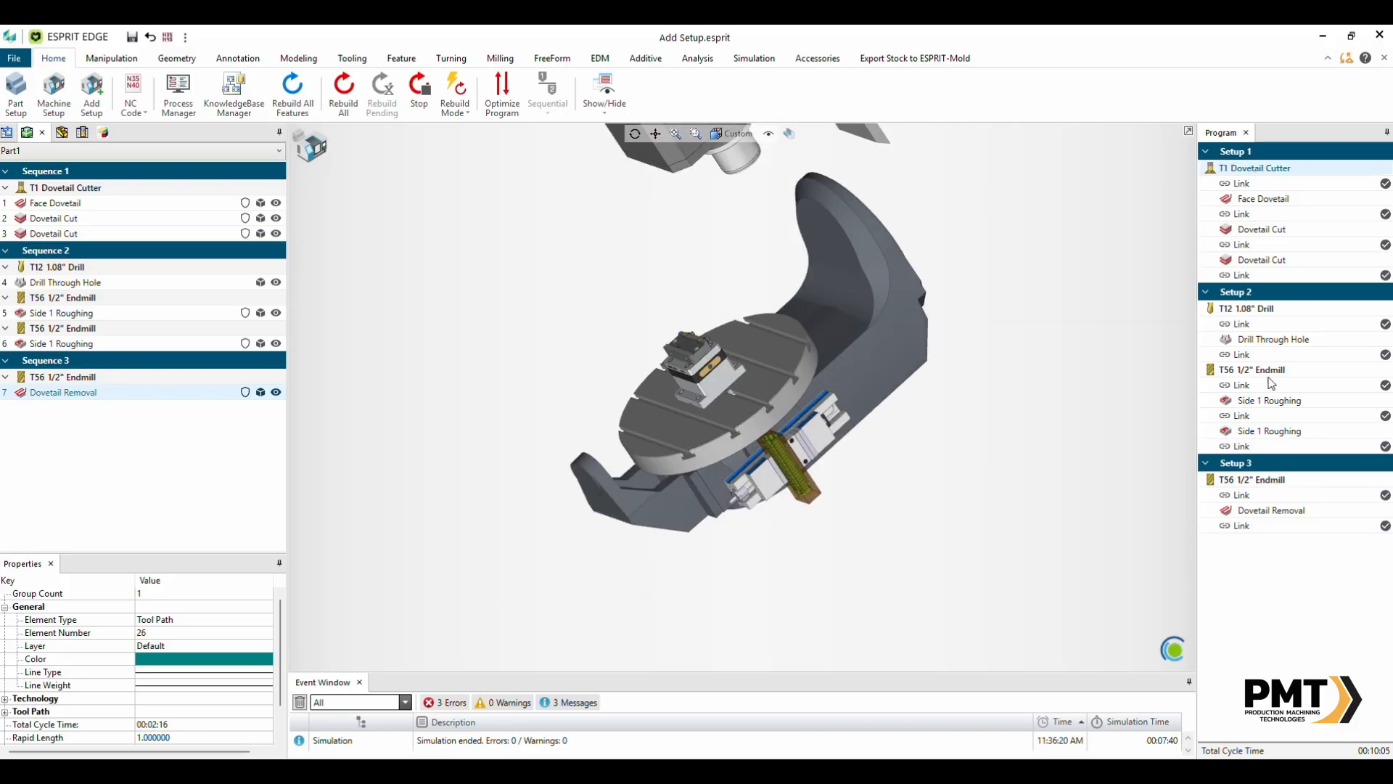
{"action": "left_click", "coordinate": [1259, 495]}
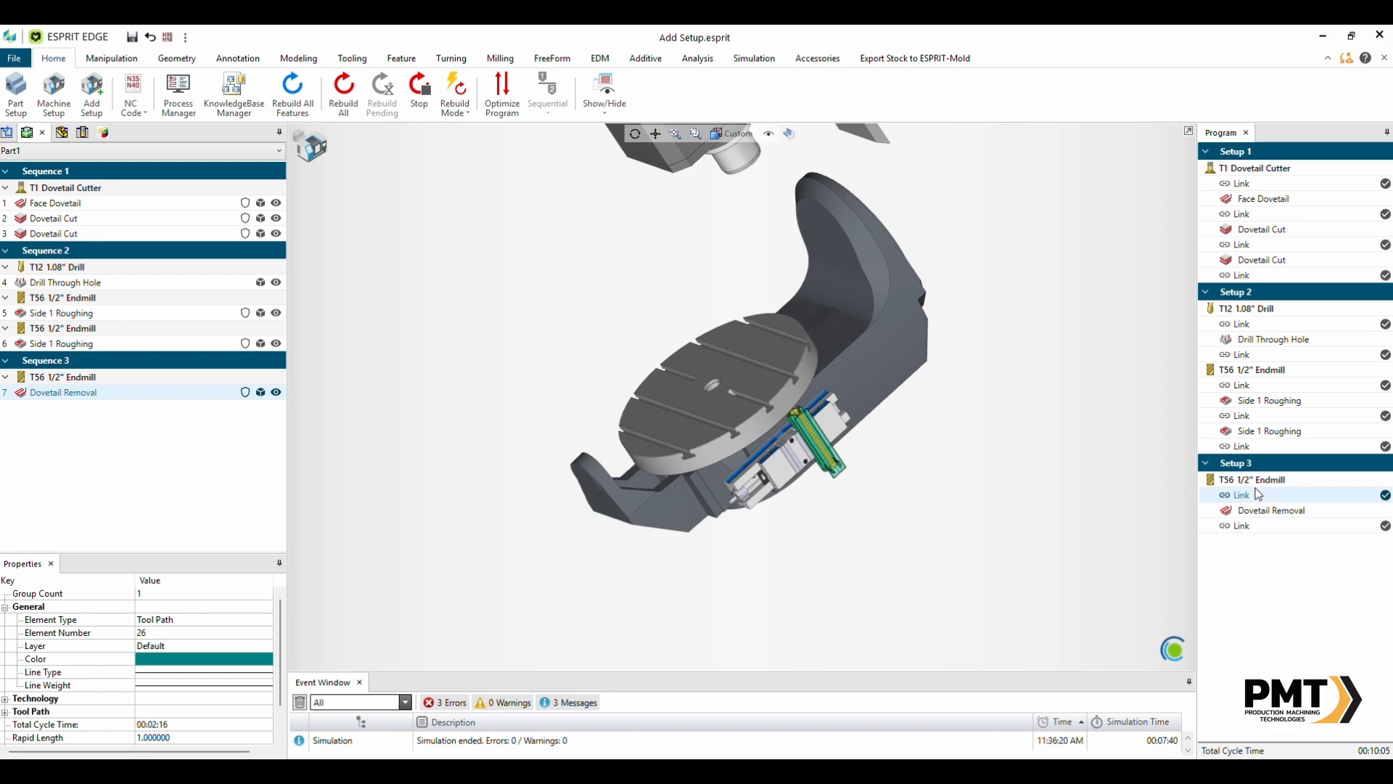
{"action": "left_click", "coordinate": [1263, 513]}
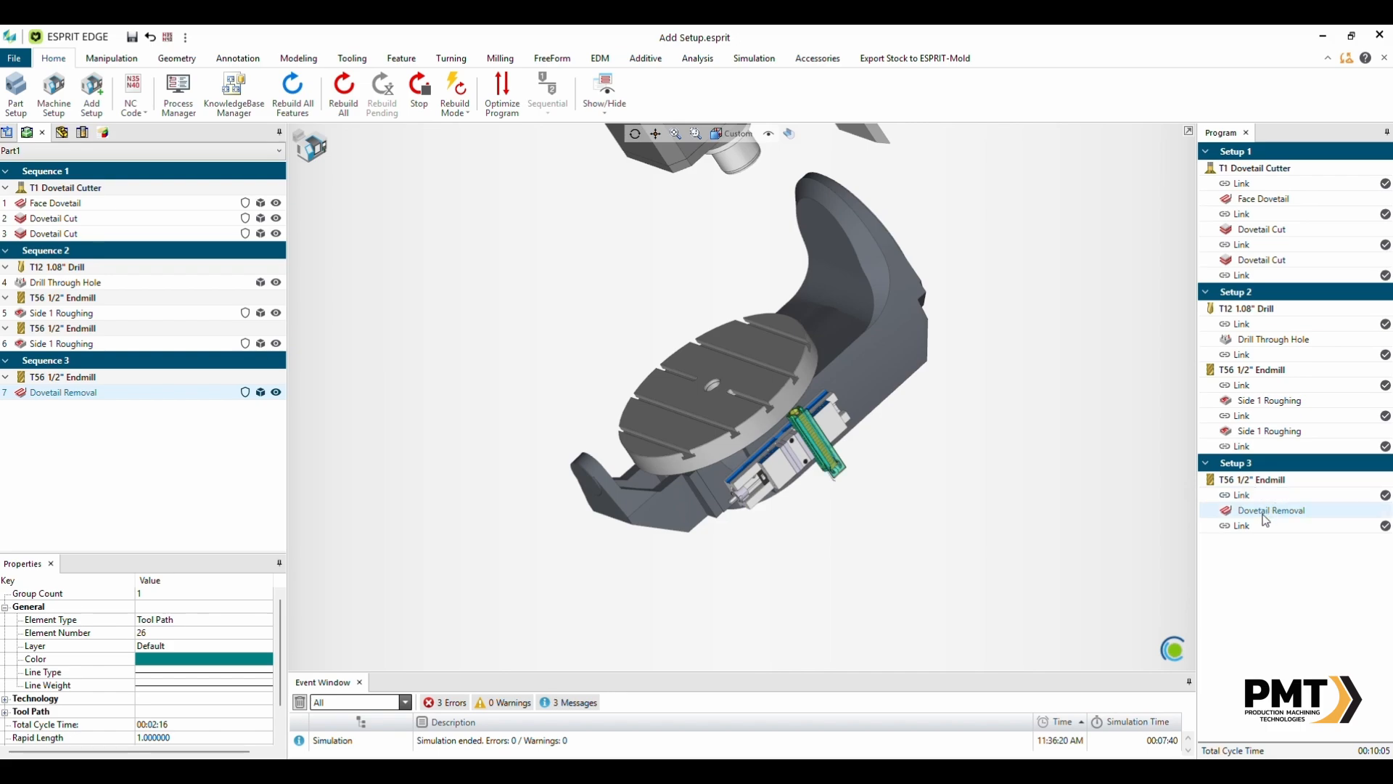
{"action": "left_click", "coordinate": [1250, 341]}
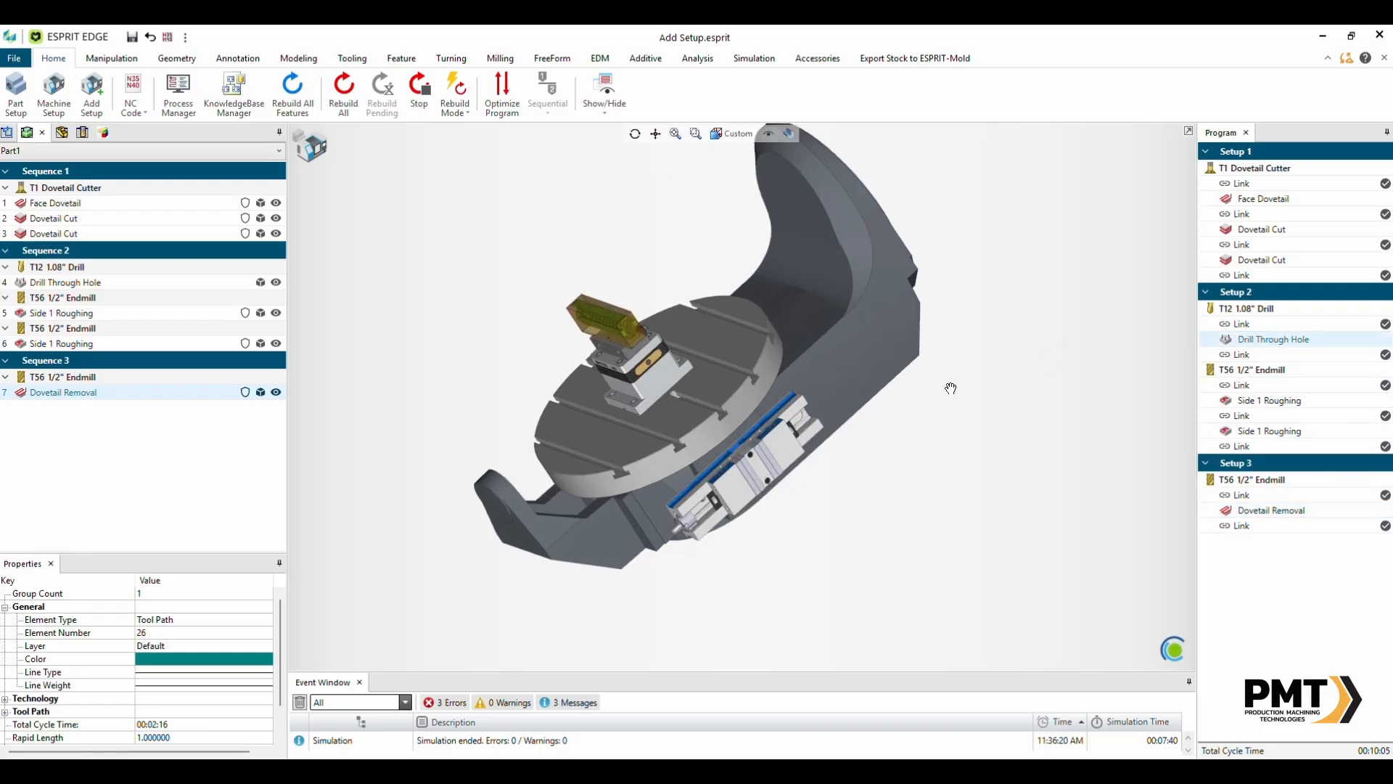
{"action": "left_click", "coordinate": [1263, 204]}
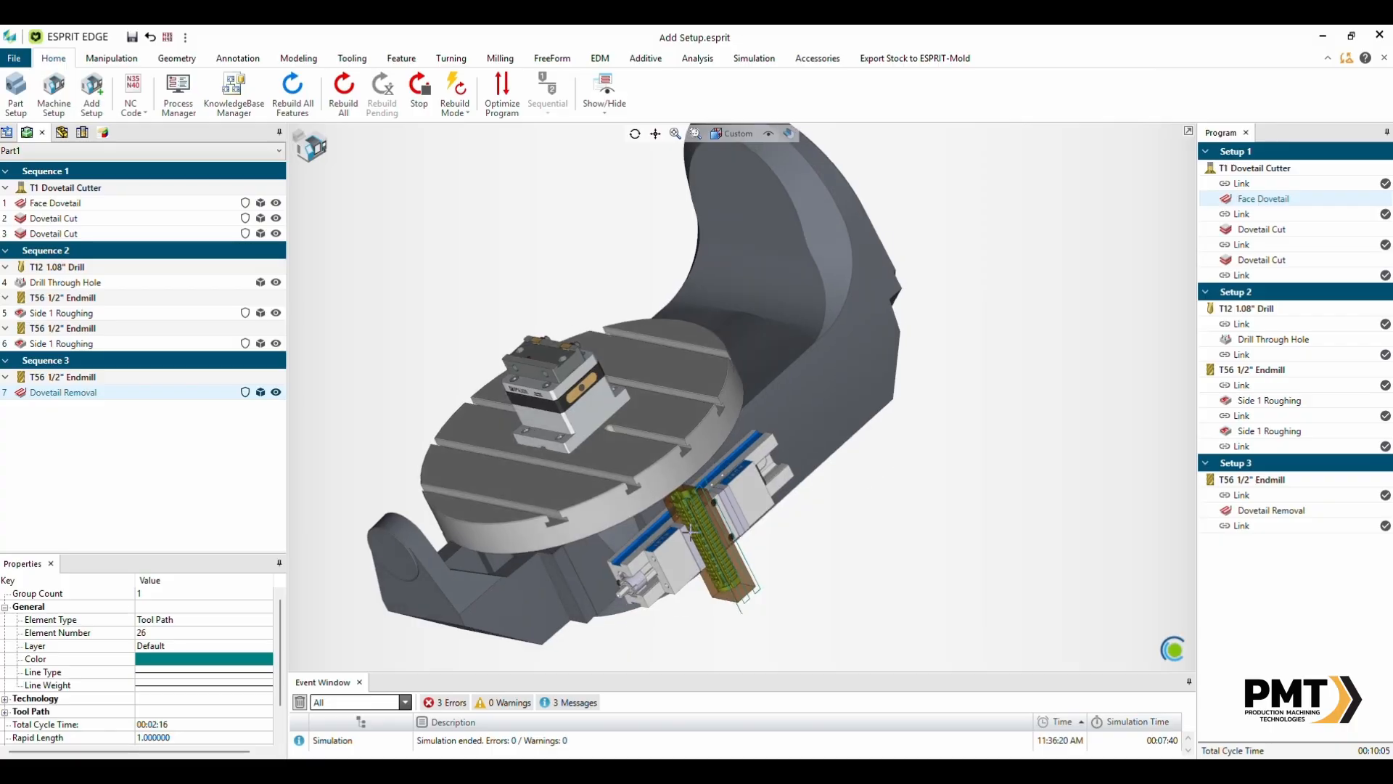
{"action": "left_click", "coordinate": [1263, 344]}
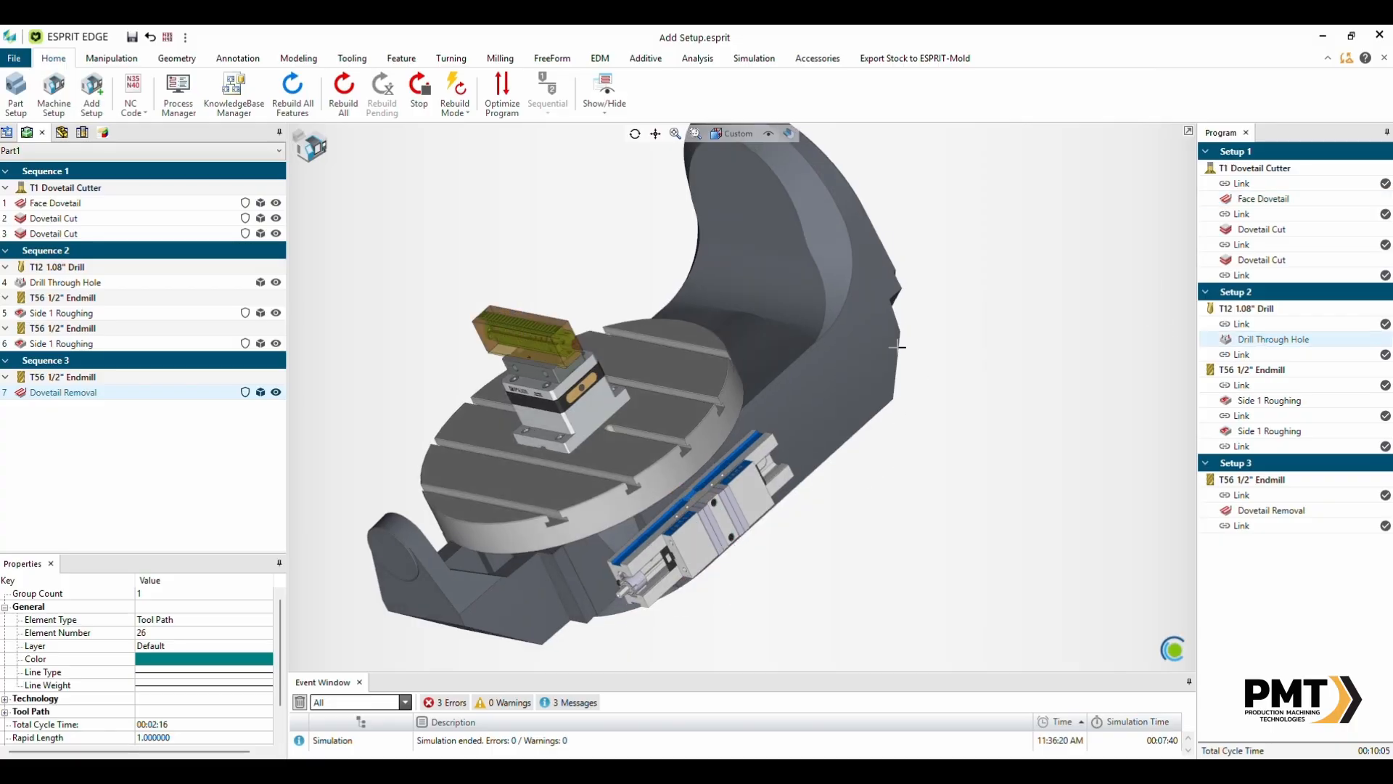
{"action": "middle_click_drag", "start_coordinate": [900, 342], "coordinate": [933, 356]}
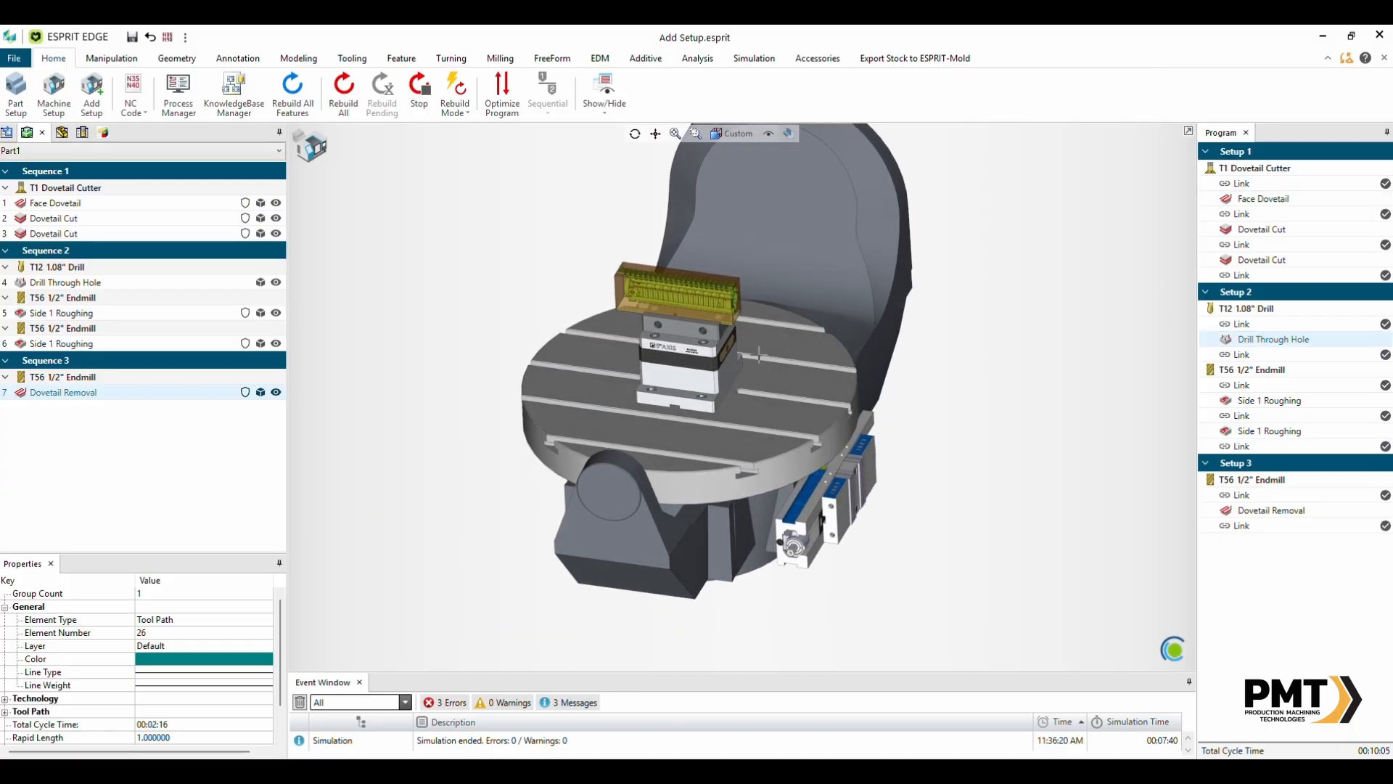
{"action": "left_click", "coordinate": [1262, 513]}
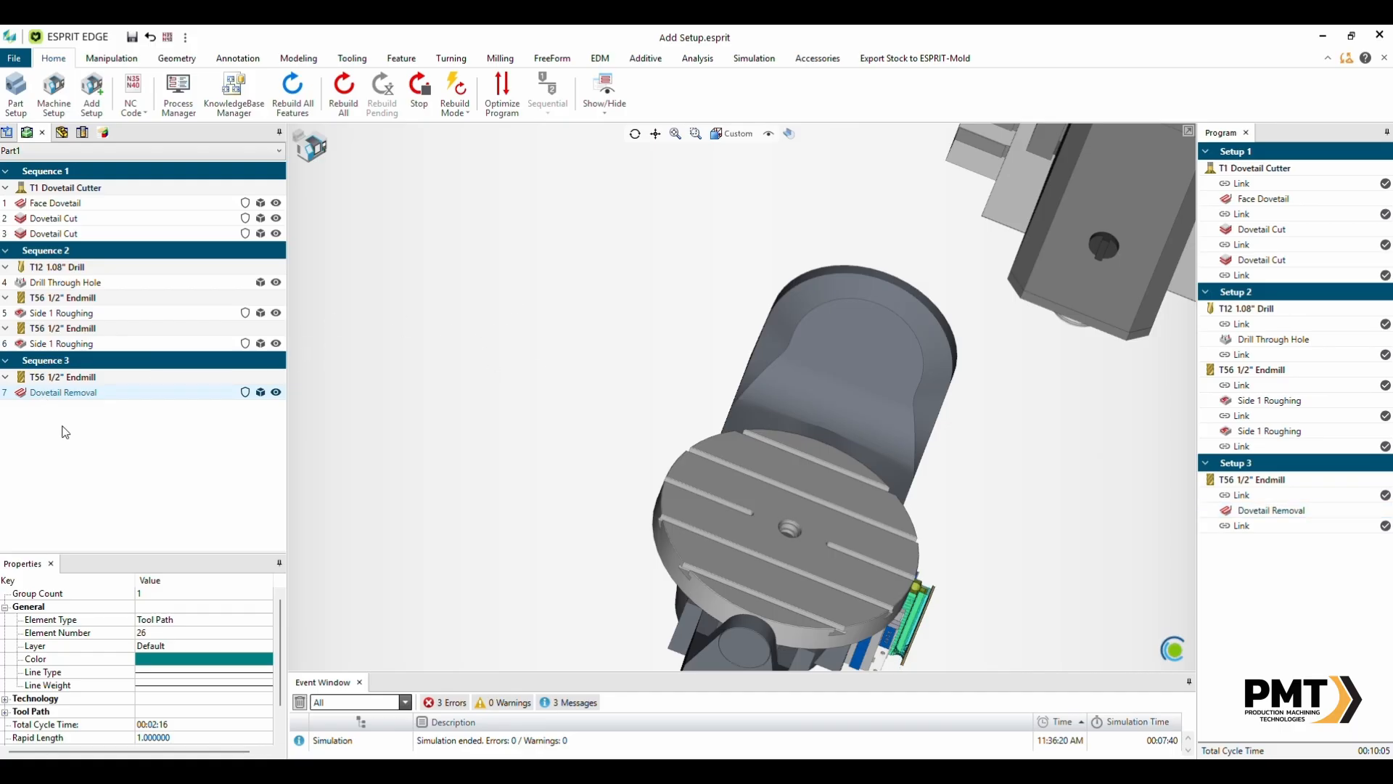
- Run the machine simulation from the Dovetail Removal operation, stepping to the next operation and replaying
{"action": "left_click", "coordinate": [61, 393]}
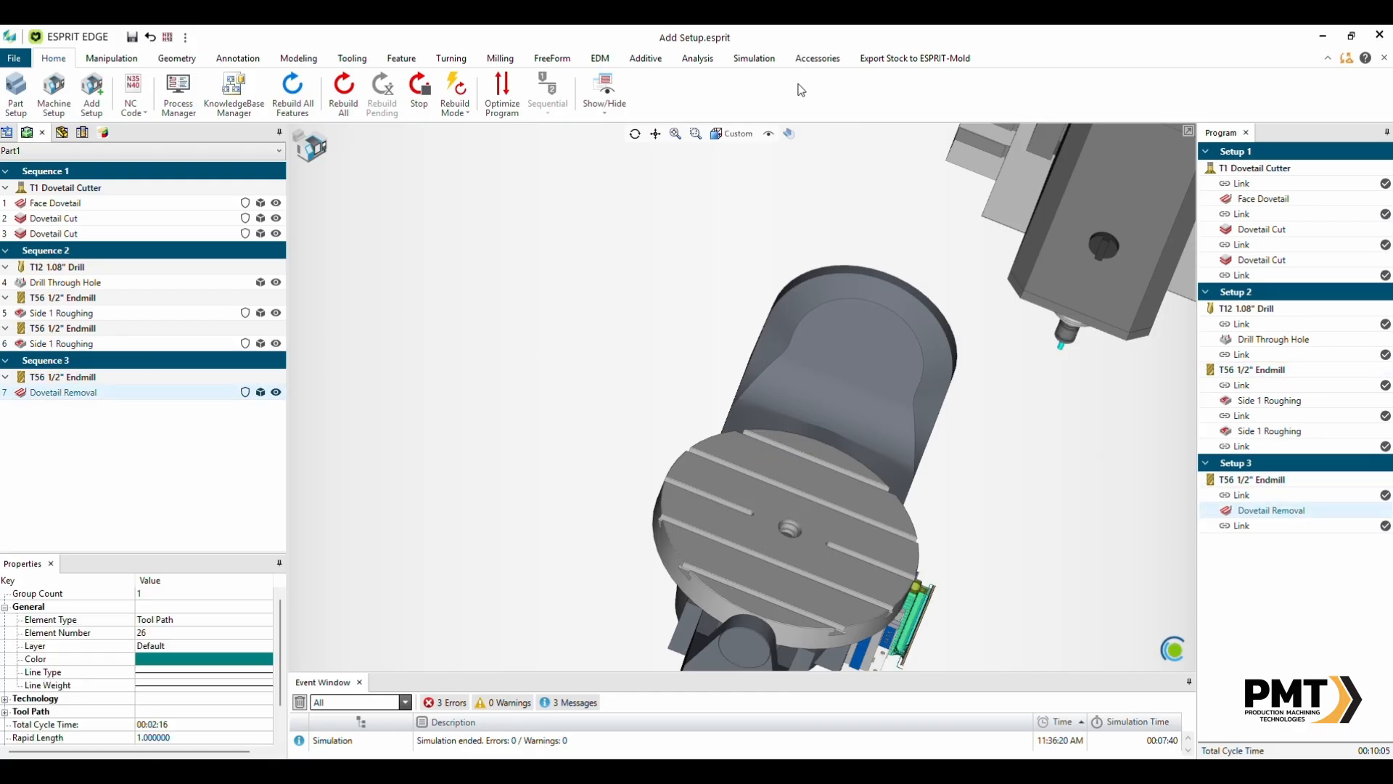
{"action": "left_click", "coordinate": [813, 56]}
{"action": "left_click", "coordinate": [771, 58]}
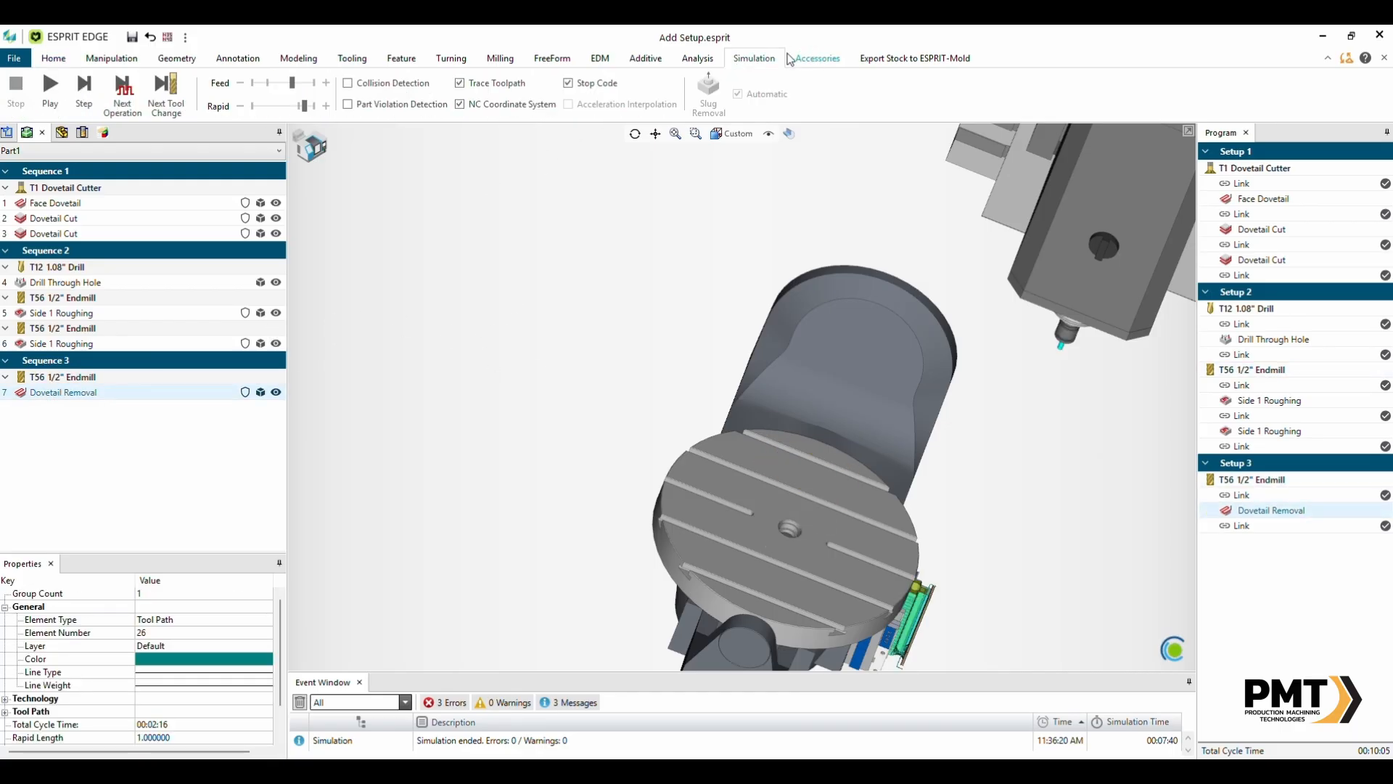
{"action": "left_click", "coordinate": [47, 92]}
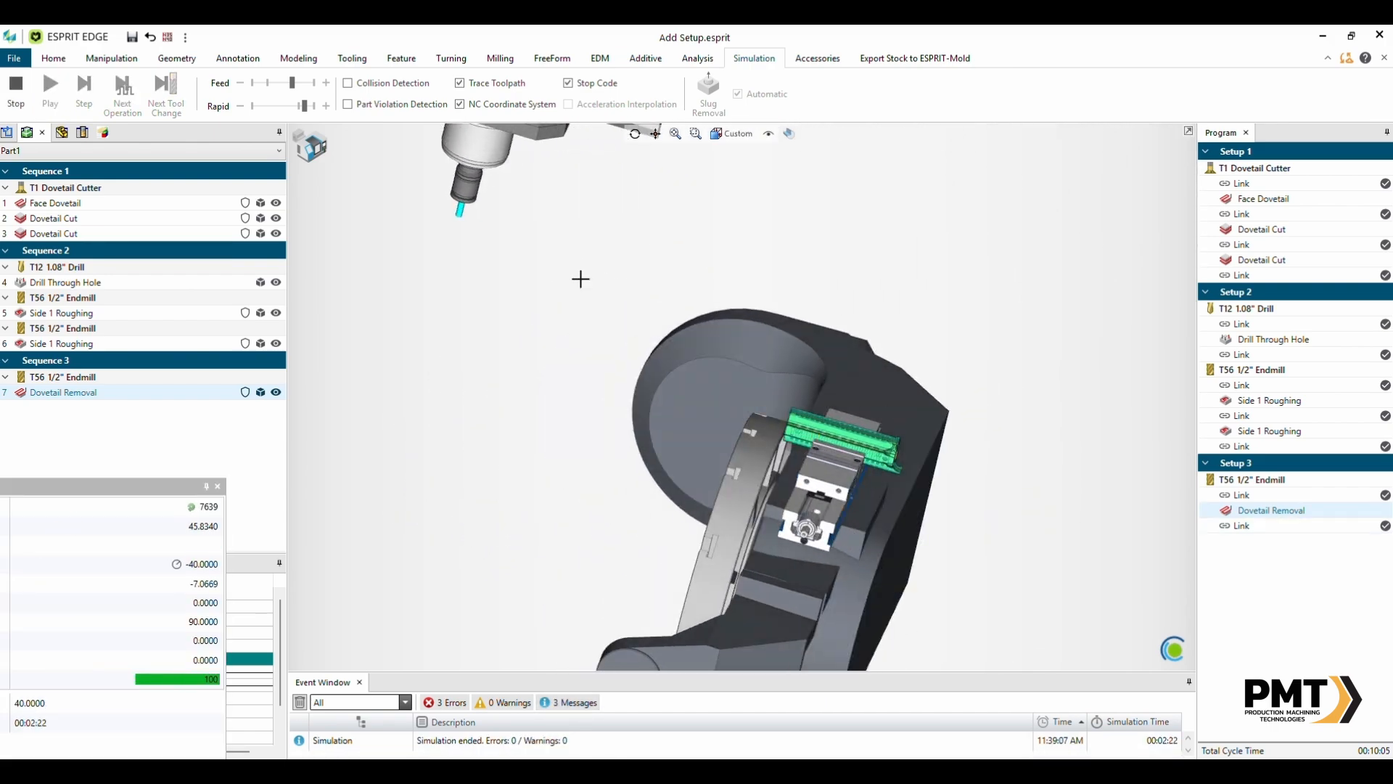
{"action": "left_click", "coordinate": [16, 88]}
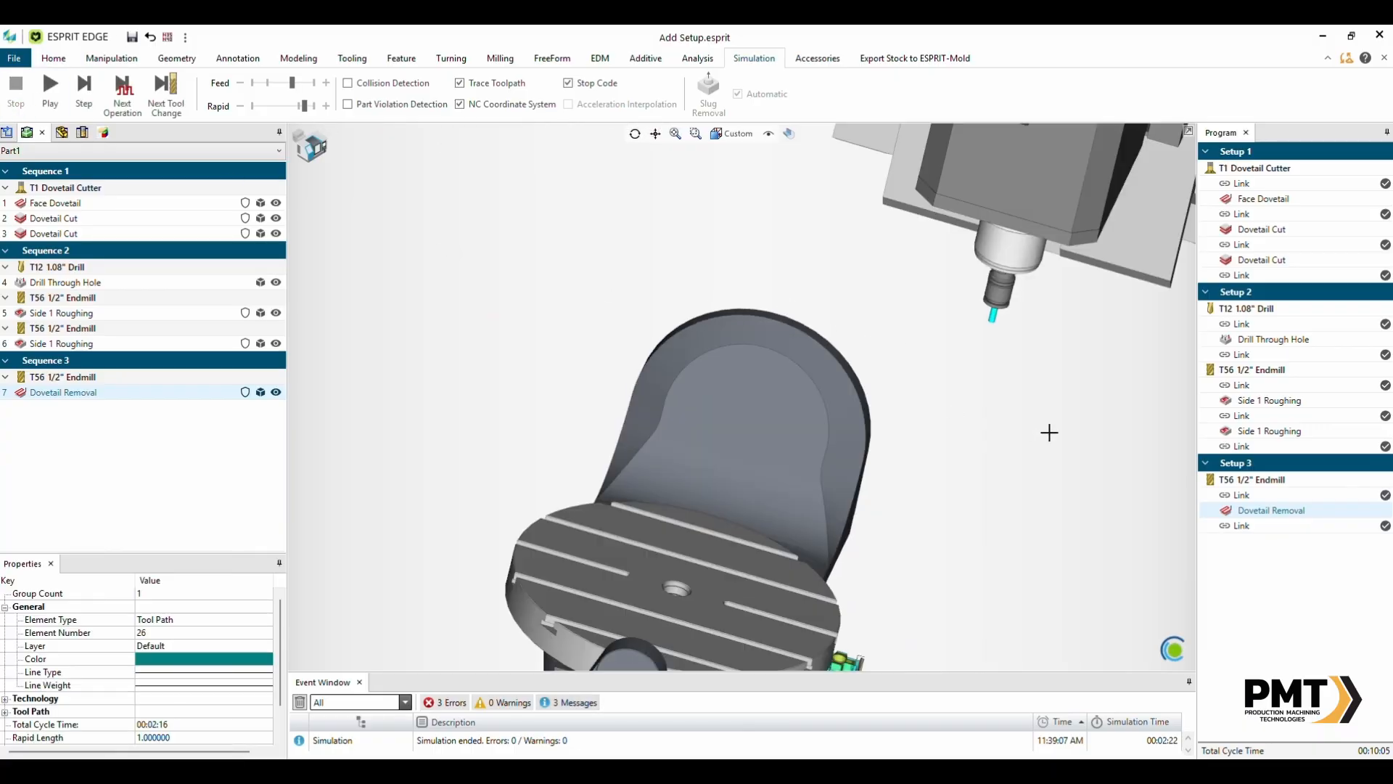
{"action": "left_click", "coordinate": [123, 94]}
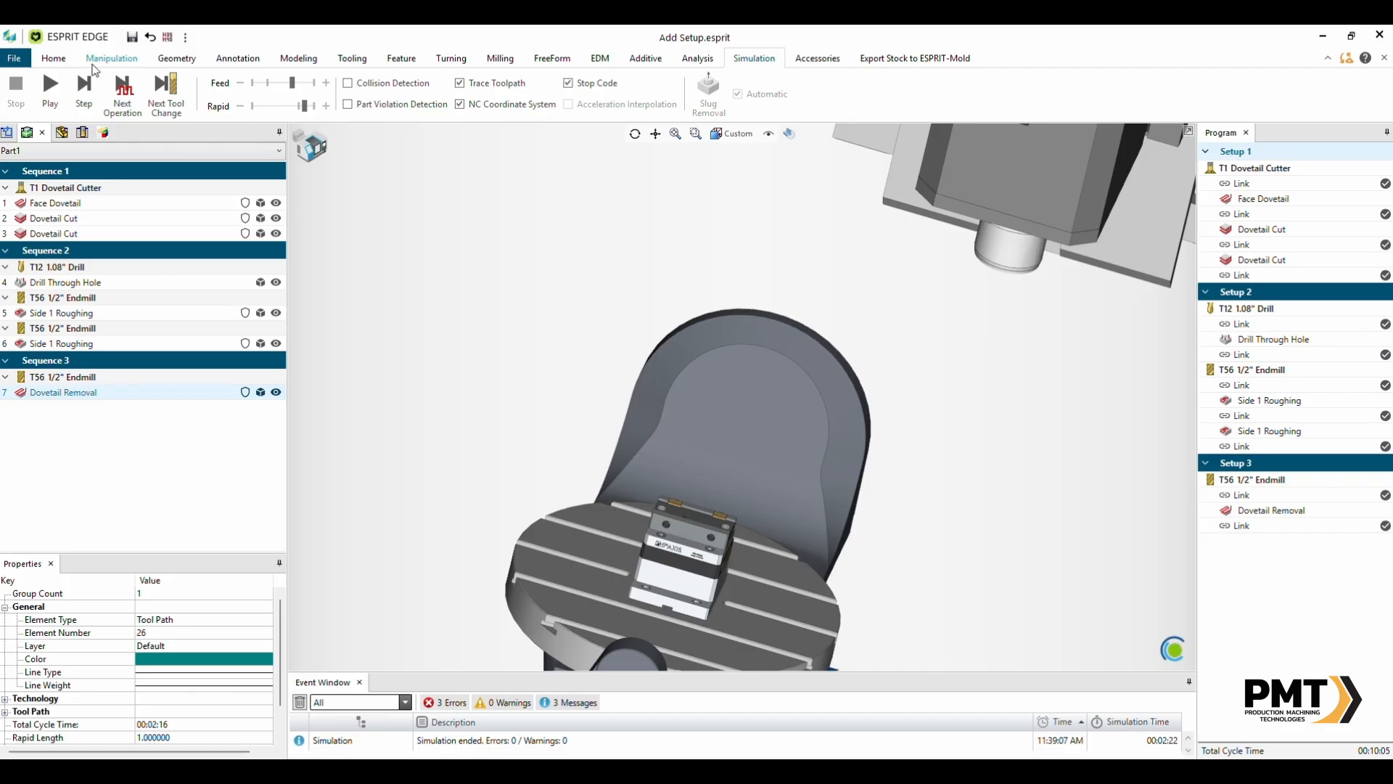
{"action": "left_click", "coordinate": [50, 91]}
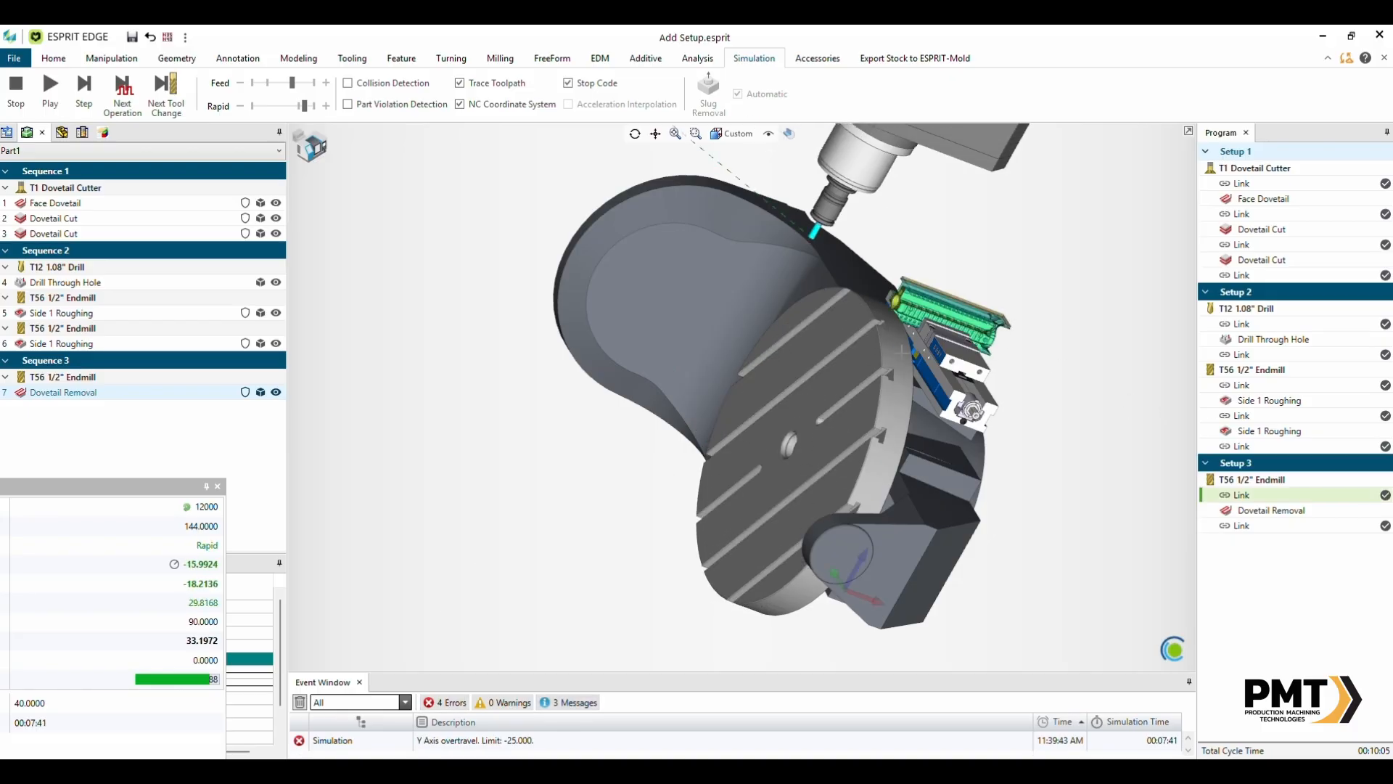
{"action": "middle_click_drag", "start_coordinate": [902, 352], "coordinate": [937, 398]}
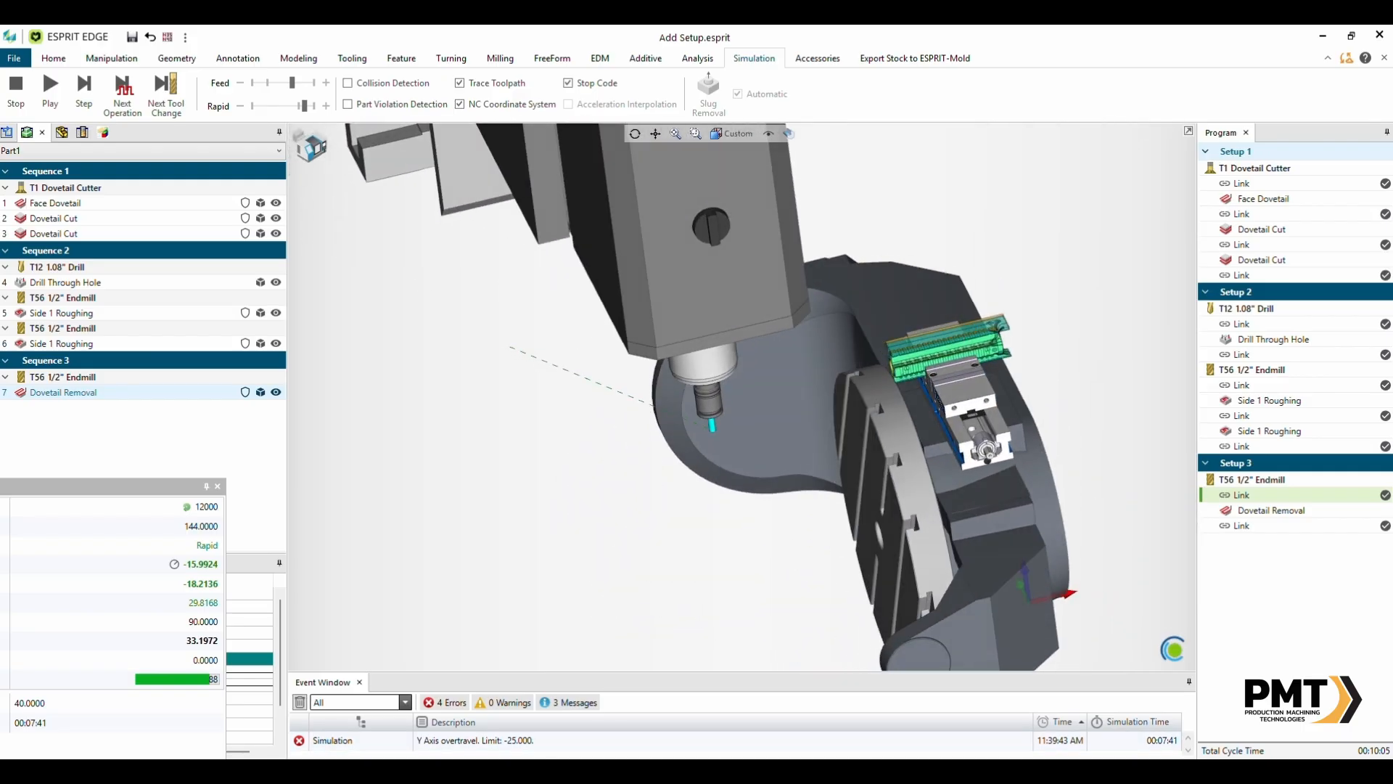
{"action": "left_click", "coordinate": [446, 744]}
{"action": "middle_click_drag", "start_coordinate": [950, 354], "coordinate": [834, 310]}
{"action": "left_click", "coordinate": [50, 87]}
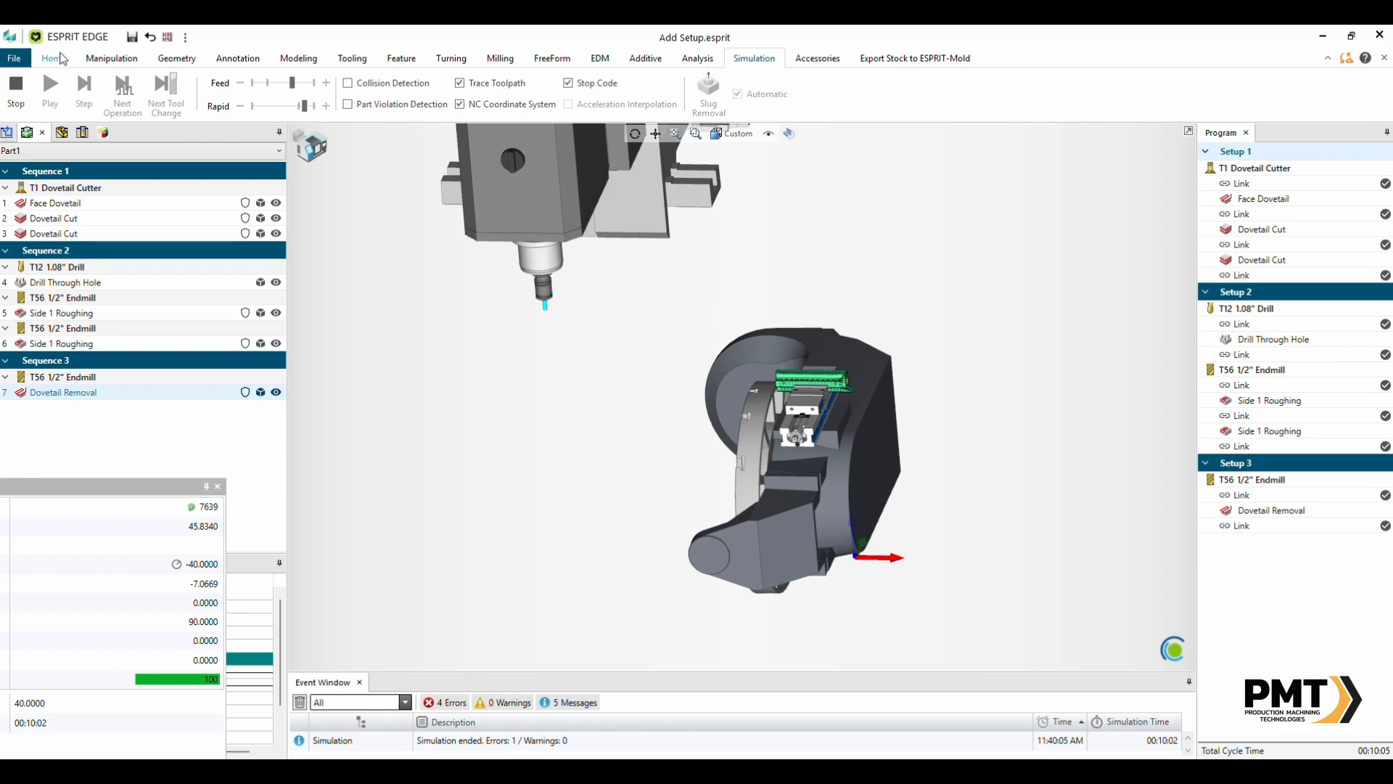
- Examine the workpiece seated in the Kurt vise up close and stop the simulation
{"action": "left_click", "coordinate": [62, 59]}
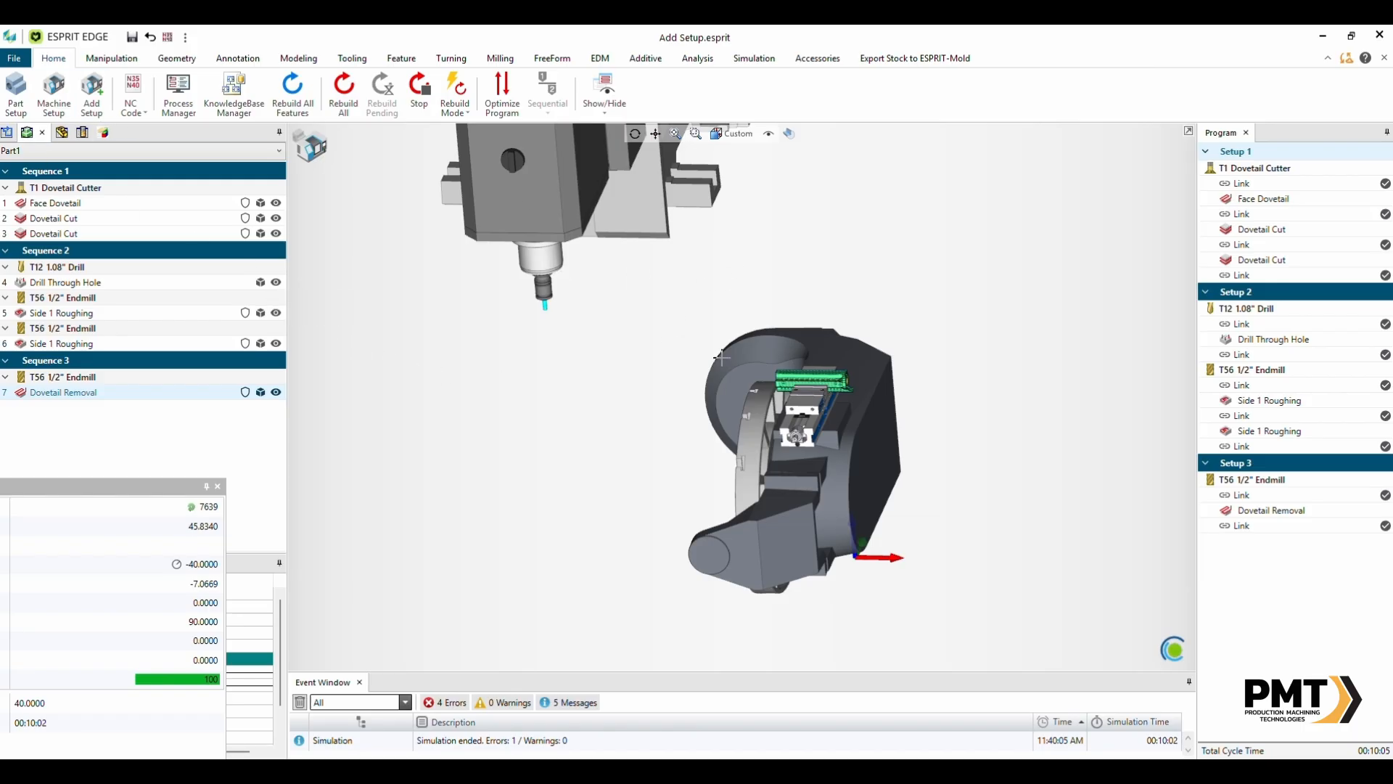
{"action": "scroll", "coordinate": [828, 374], "scroll_direction": "up", "scroll_amount": 5}
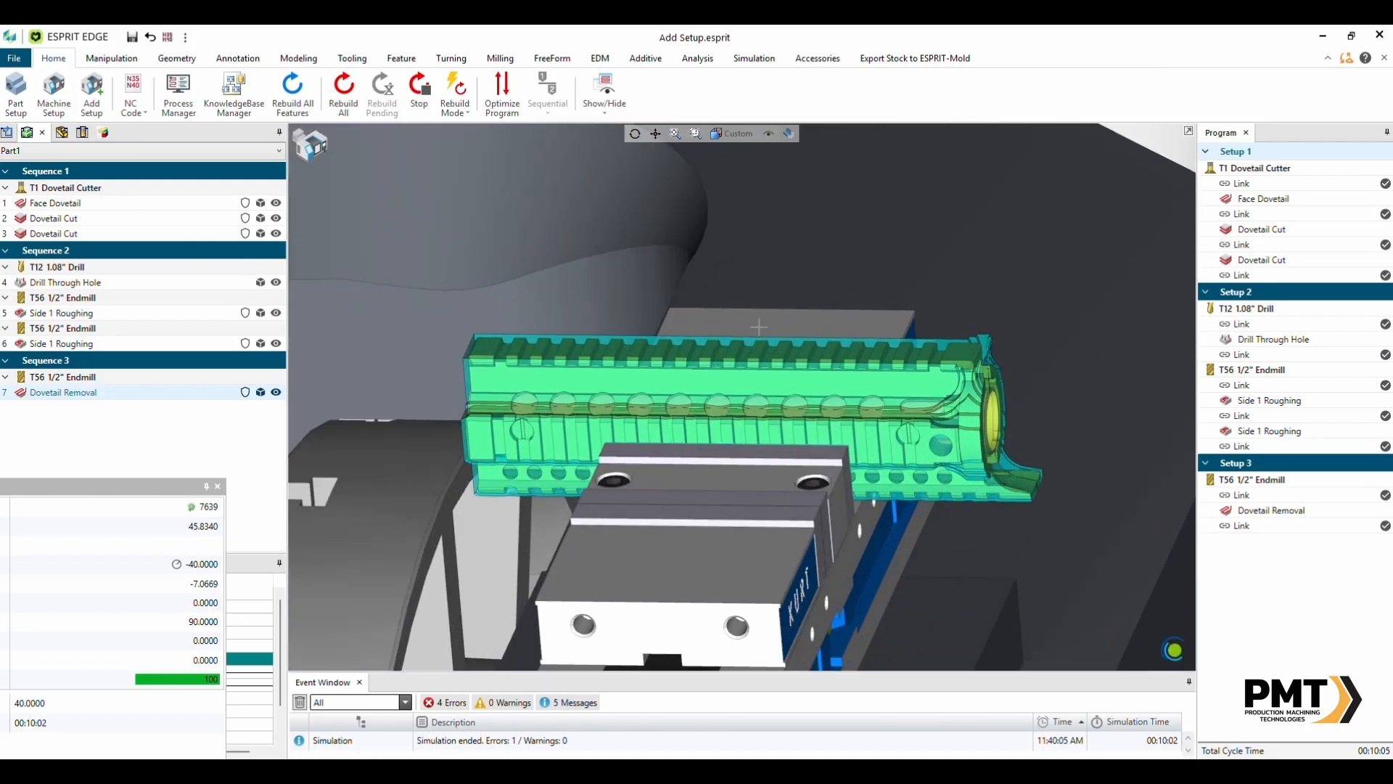
{"action": "scroll", "coordinate": [675, 385], "scroll_direction": "down", "scroll_amount": 5}
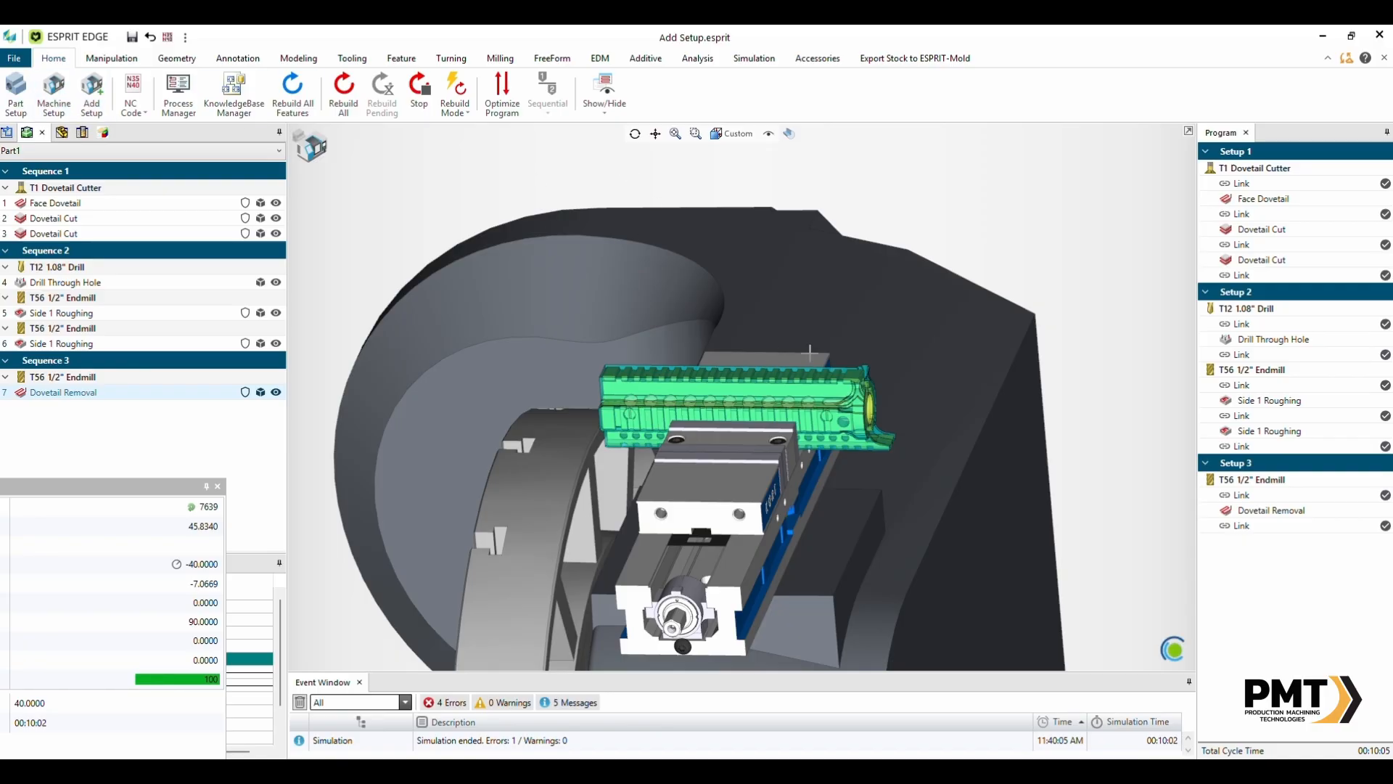
{"action": "scroll", "coordinate": [667, 320], "scroll_direction": "down", "scroll_amount": 2}
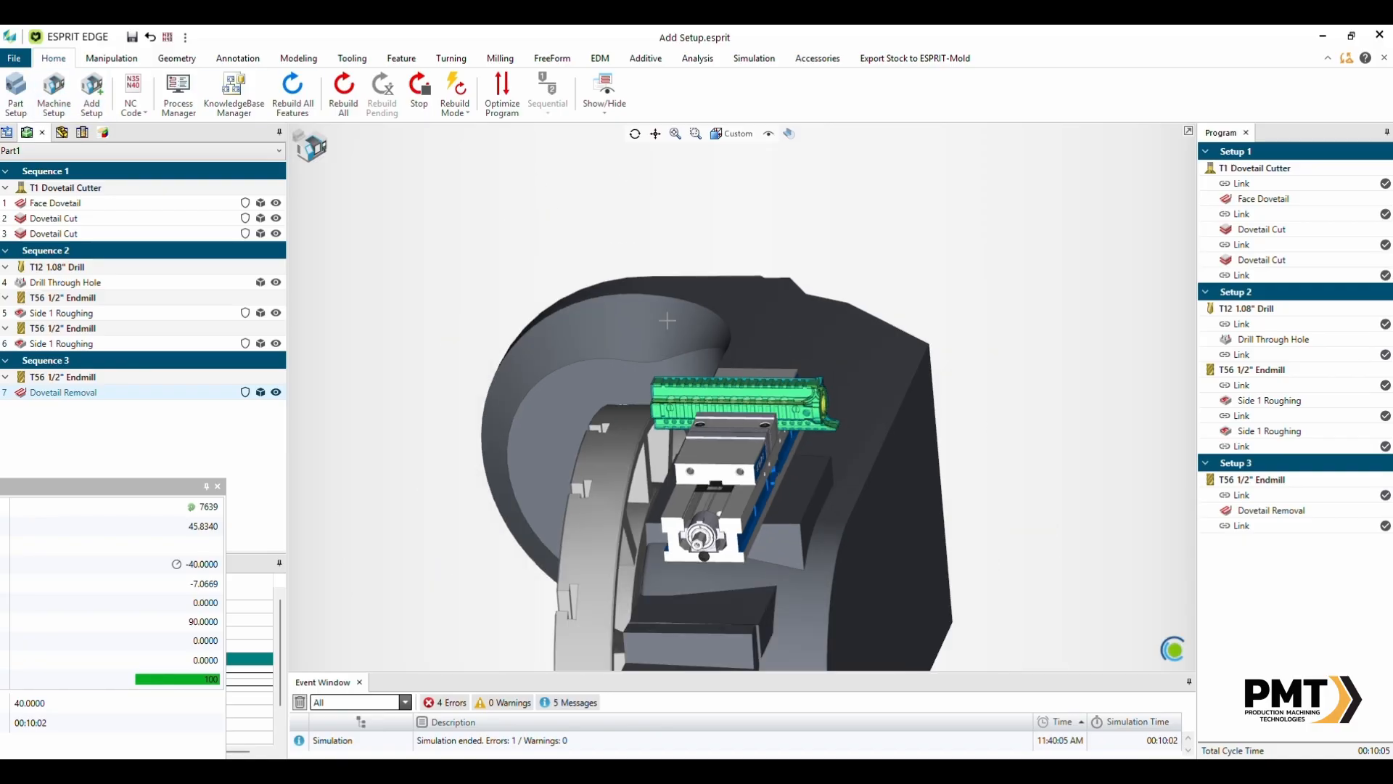
{"action": "left_click", "coordinate": [1264, 199]}
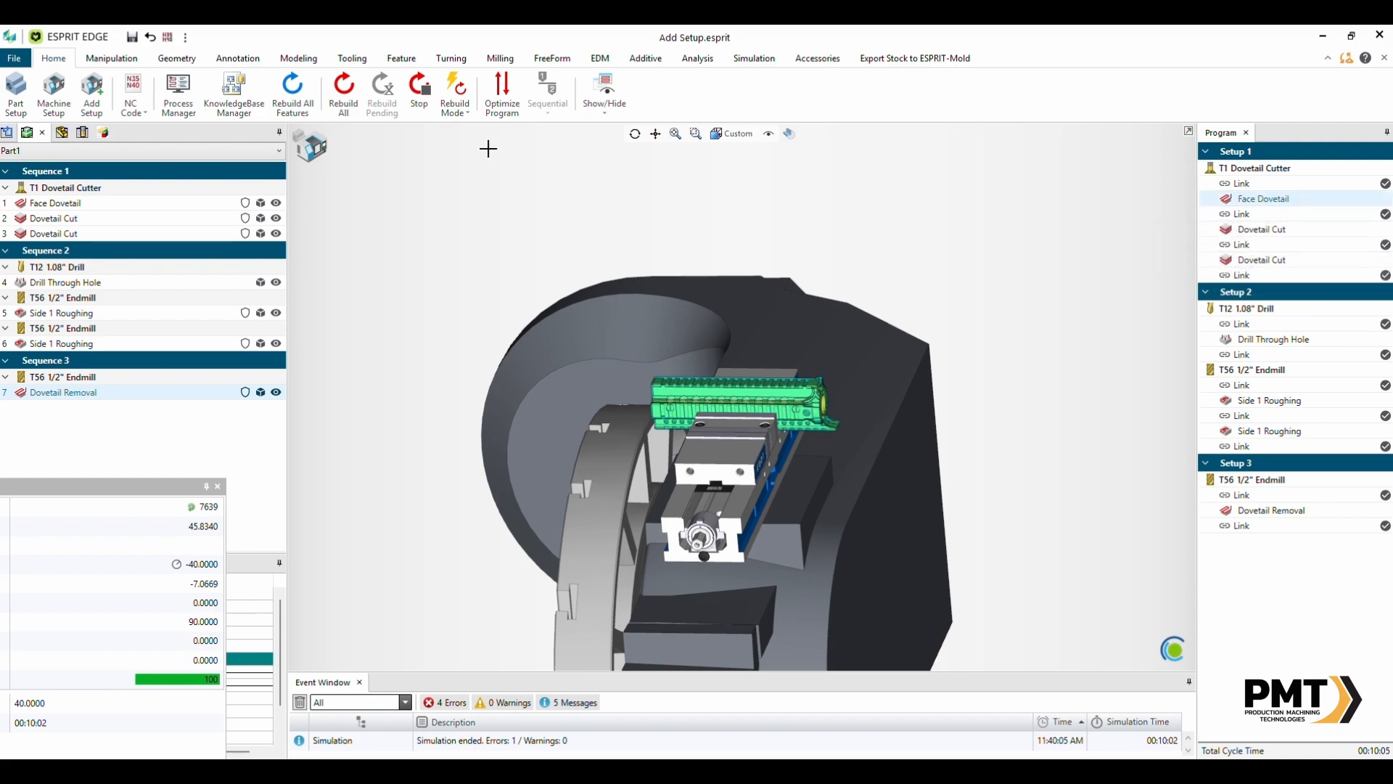
{"action": "scroll", "coordinate": [838, 58], "scroll_direction": "down", "scroll_amount": 12}
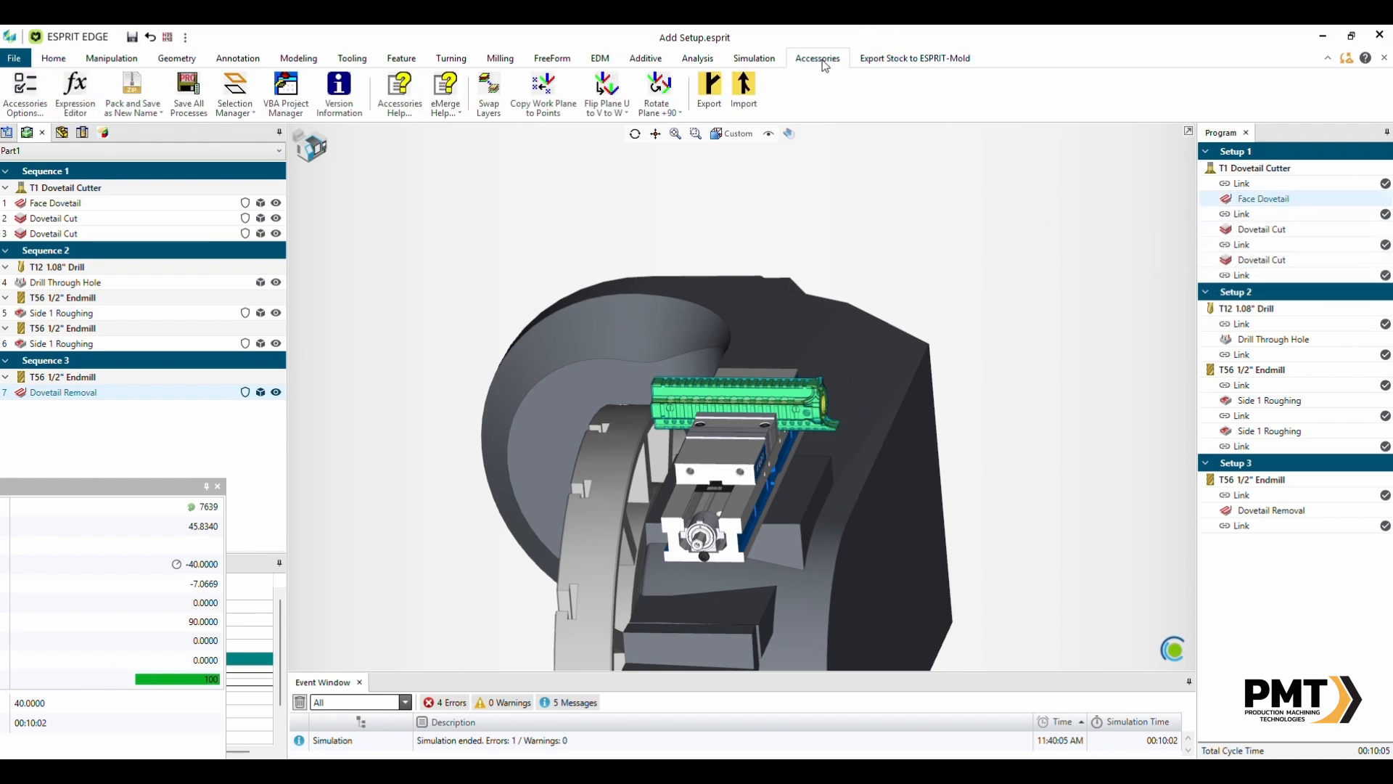
{"action": "left_click", "coordinate": [15, 91]}
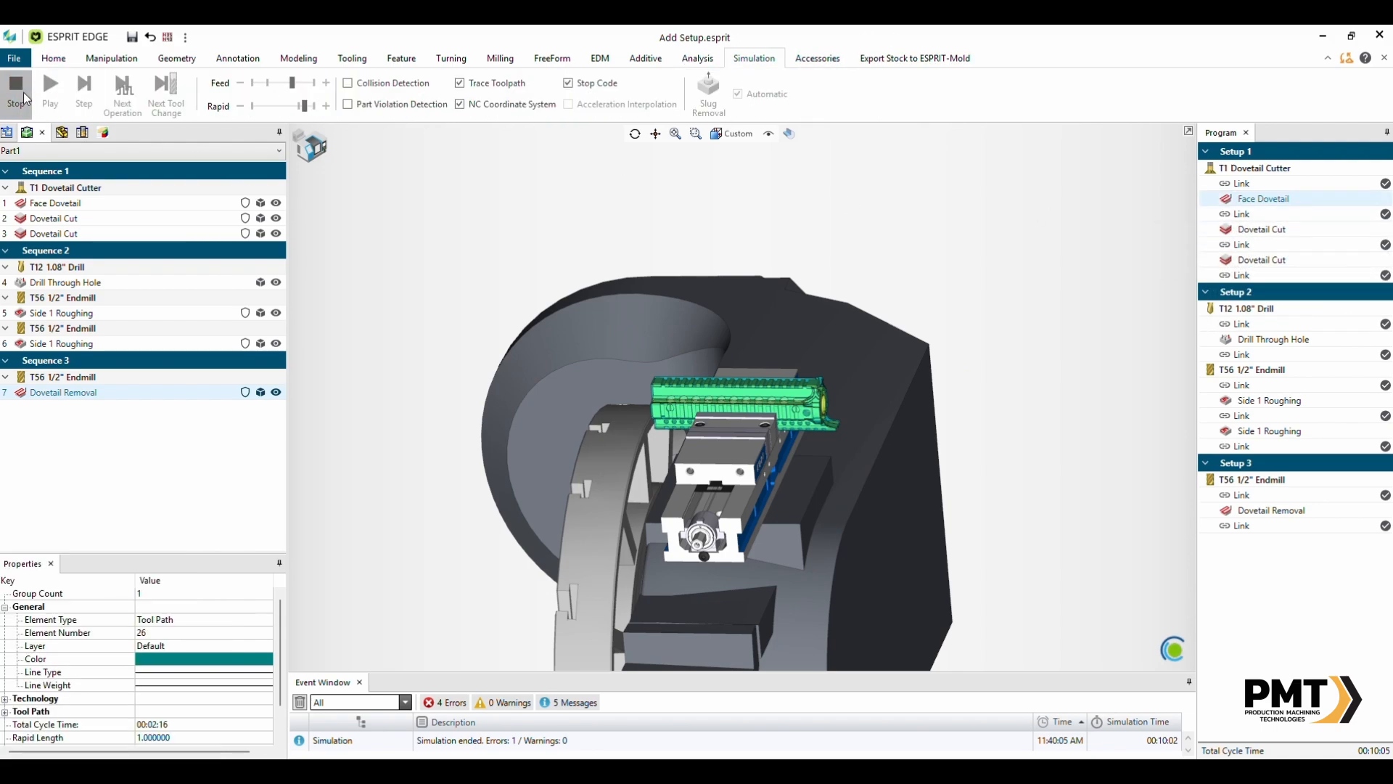
- Leave the simulation and zoom out to view the whole machine table with both fixtures
{"action": "scroll", "coordinate": [830, 332], "scroll_direction": "down", "scroll_amount": 2}
{"action": "middle_click_drag", "start_coordinate": [830, 332], "coordinate": [835, 363]}
{"action": "scroll", "coordinate": [805, 334], "scroll_direction": "down", "scroll_amount": 3}
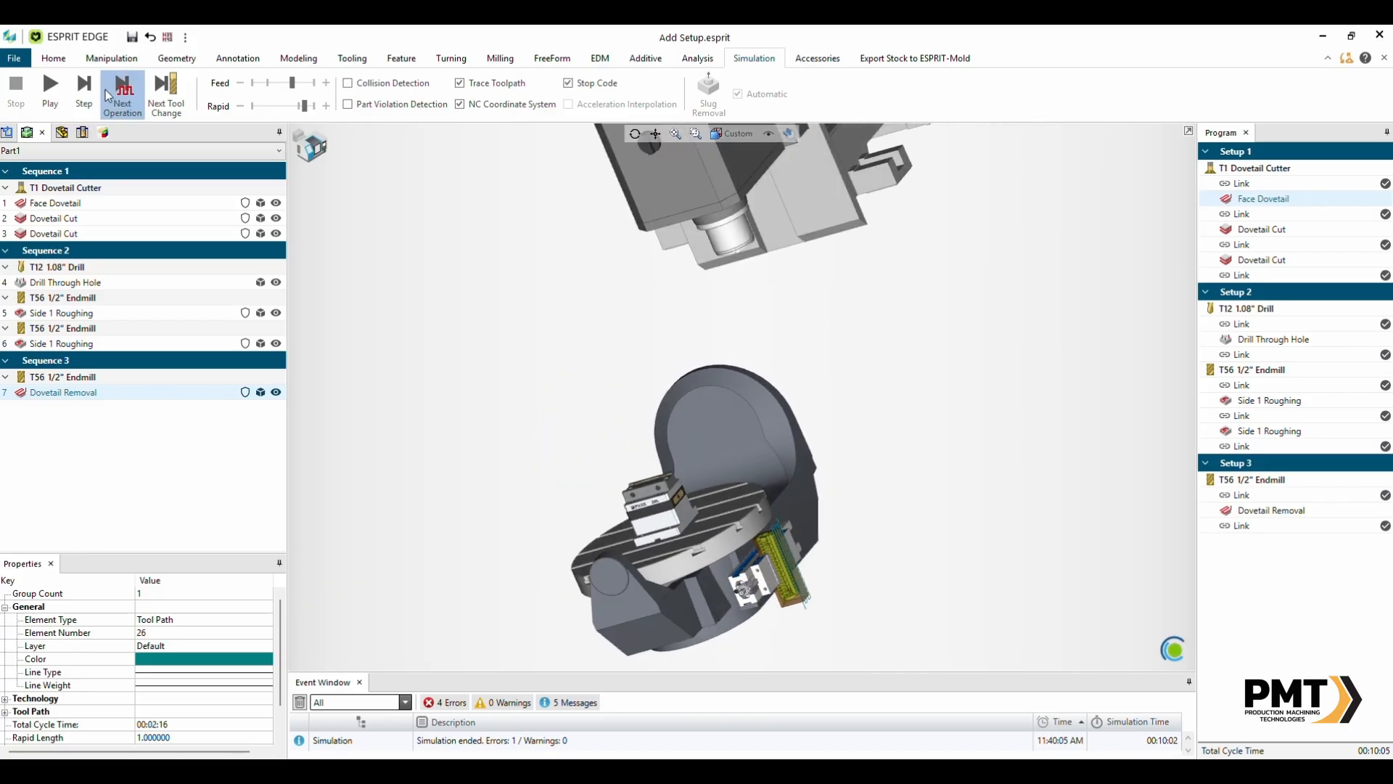
{"action": "left_click", "coordinate": [53, 58]}
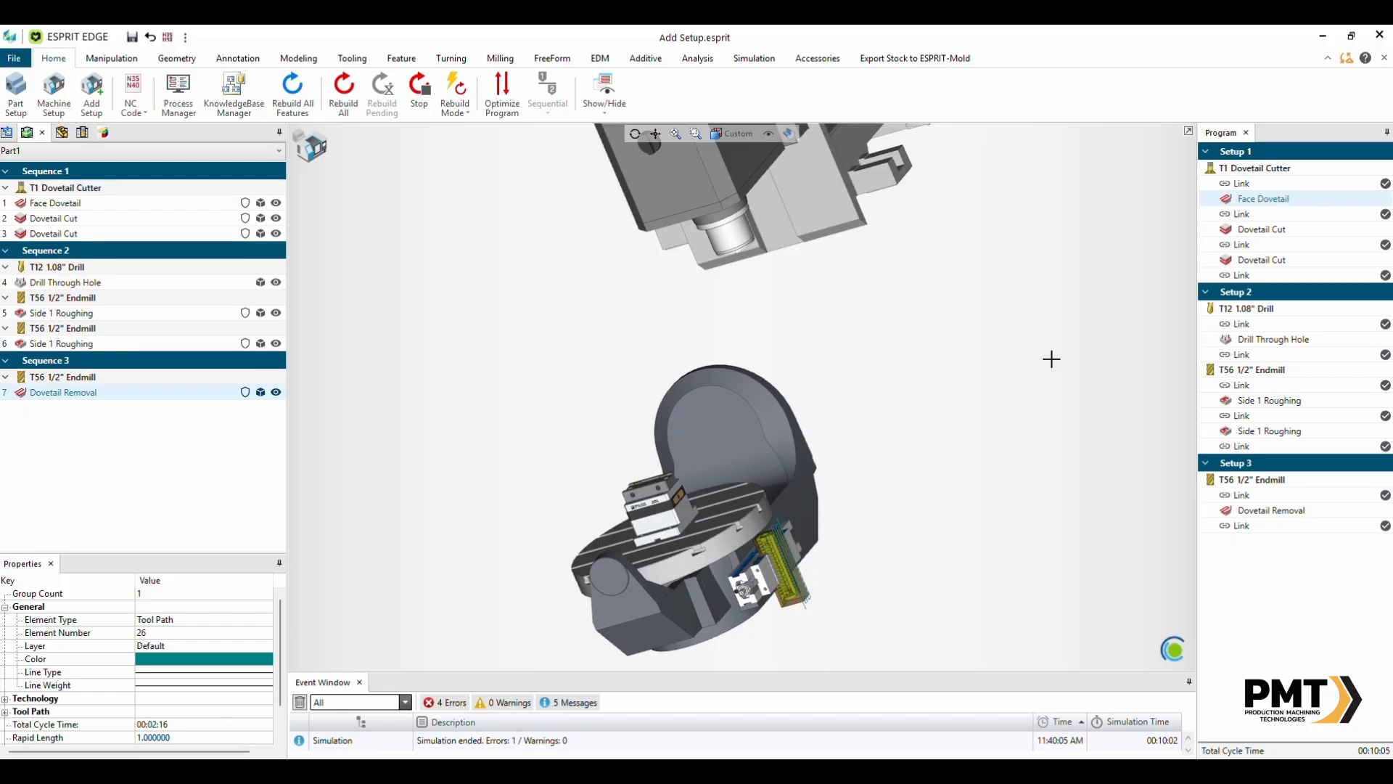
{"action": "scroll", "coordinate": [820, 565], "scroll_direction": "up", "scroll_amount": 3}
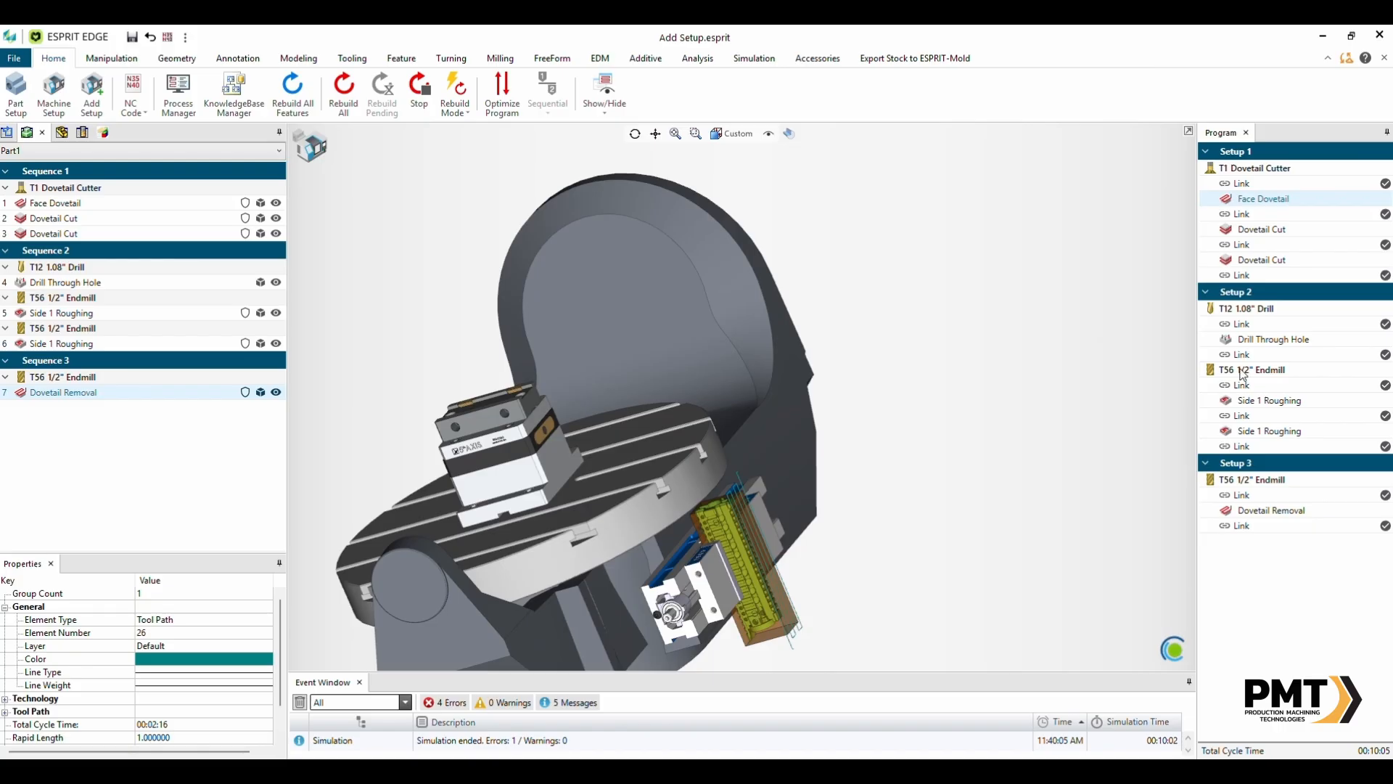
- Select the Drill Through Hole, Dovetail Removal and last Dovetail Cut operations to compare machine positioning, dismissing the context menu
{"action": "left_click", "coordinate": [1263, 340]}
{"action": "left_click", "coordinate": [1245, 510]}
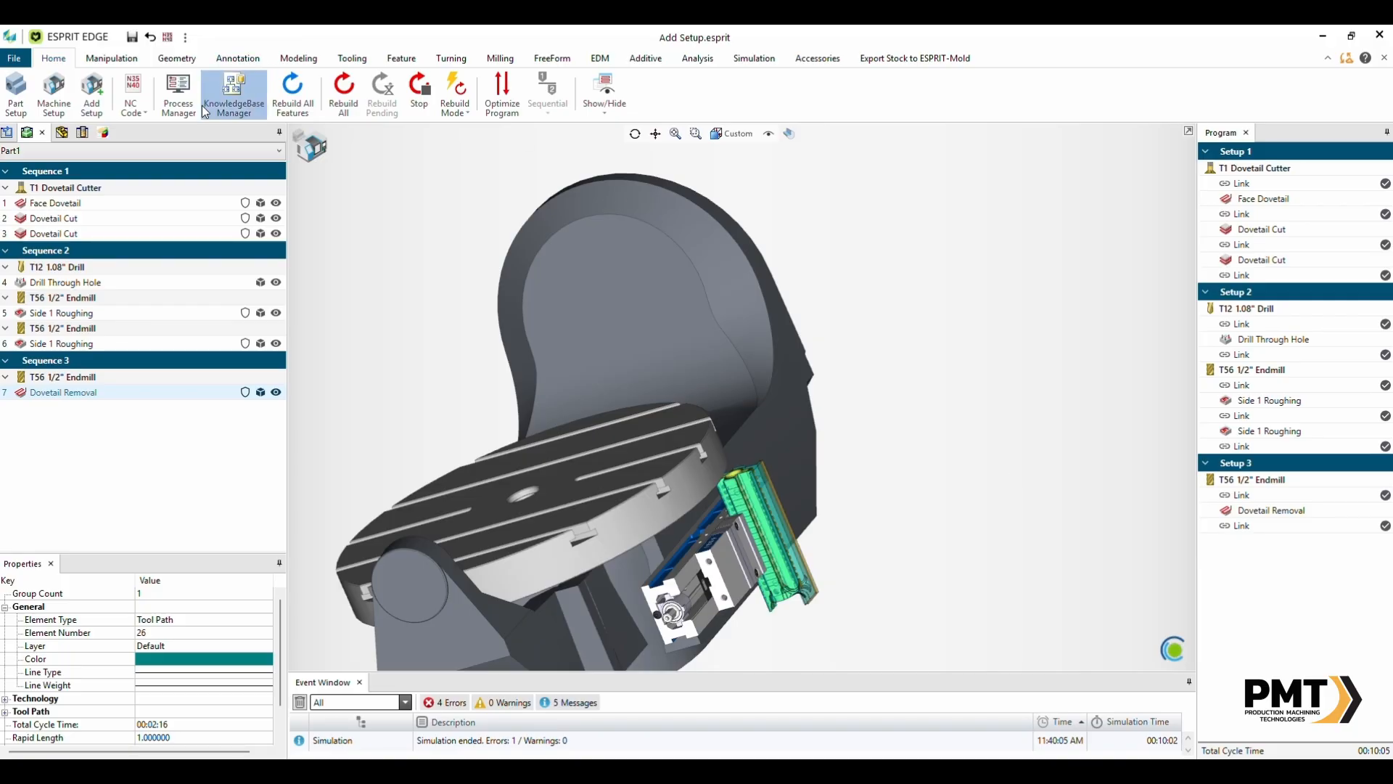
{"action": "left_click", "coordinate": [58, 234]}
{"action": "right_click", "coordinate": [58, 237]}
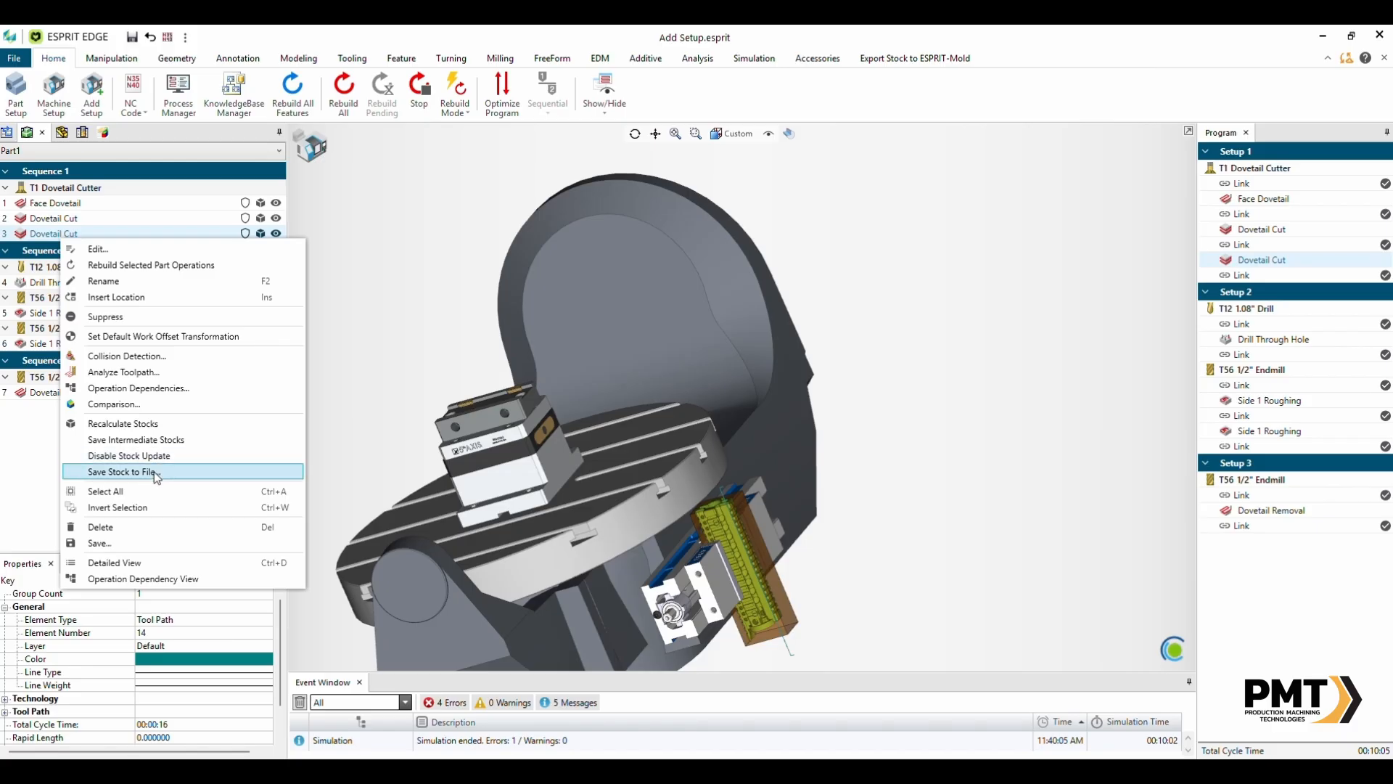
{"action": "left_click", "coordinate": [272, 234]}
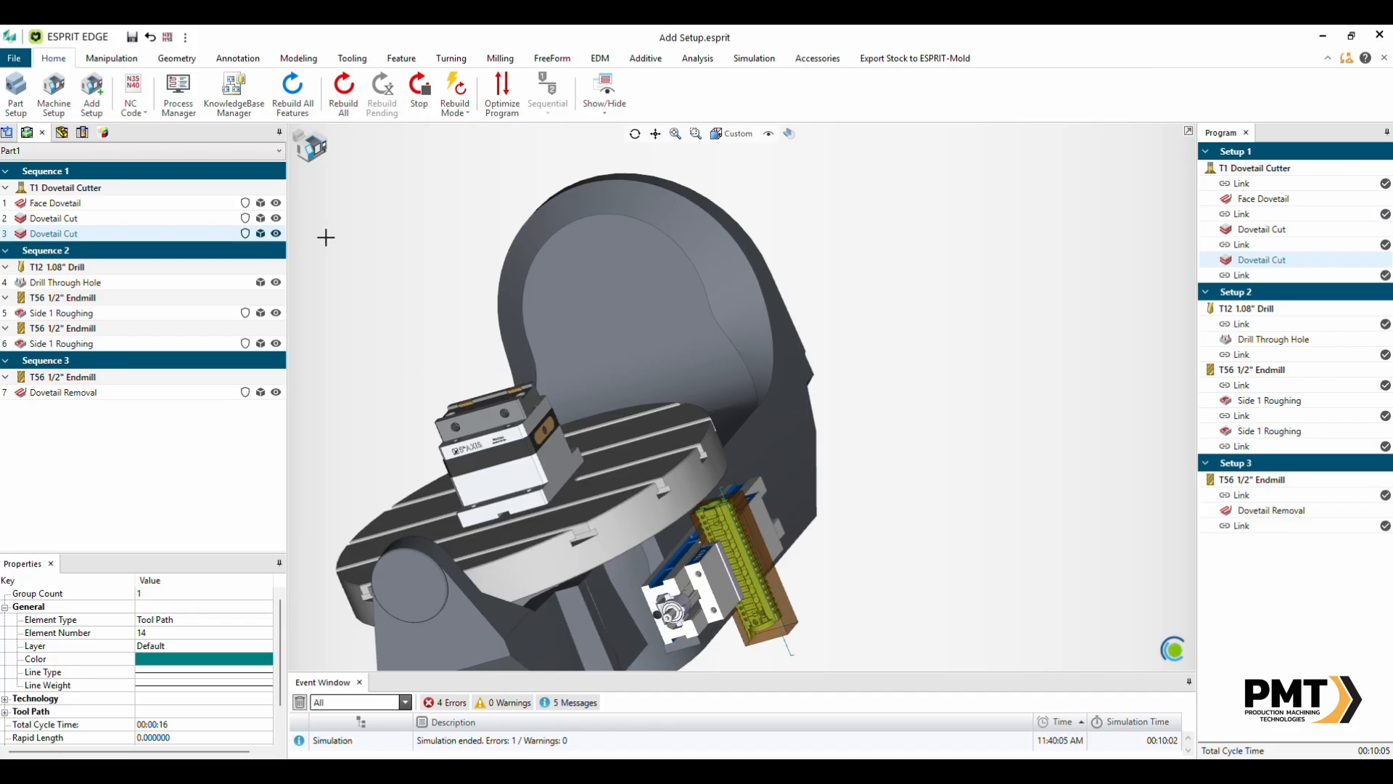
- Select operations from each sequence in the operation list to compare where the workpiece sits for each setup
{"action": "left_click", "coordinate": [57, 206]}
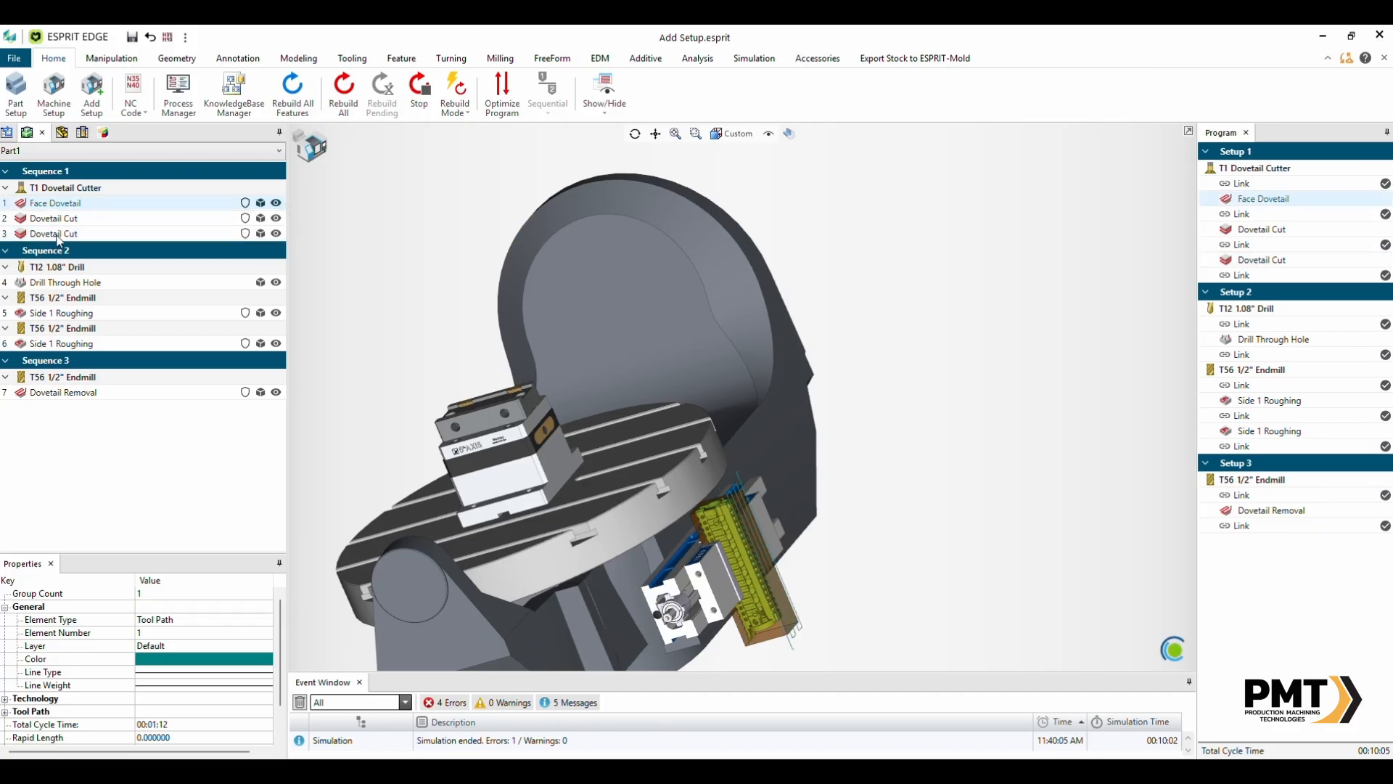
{"action": "left_click", "coordinate": [57, 233]}
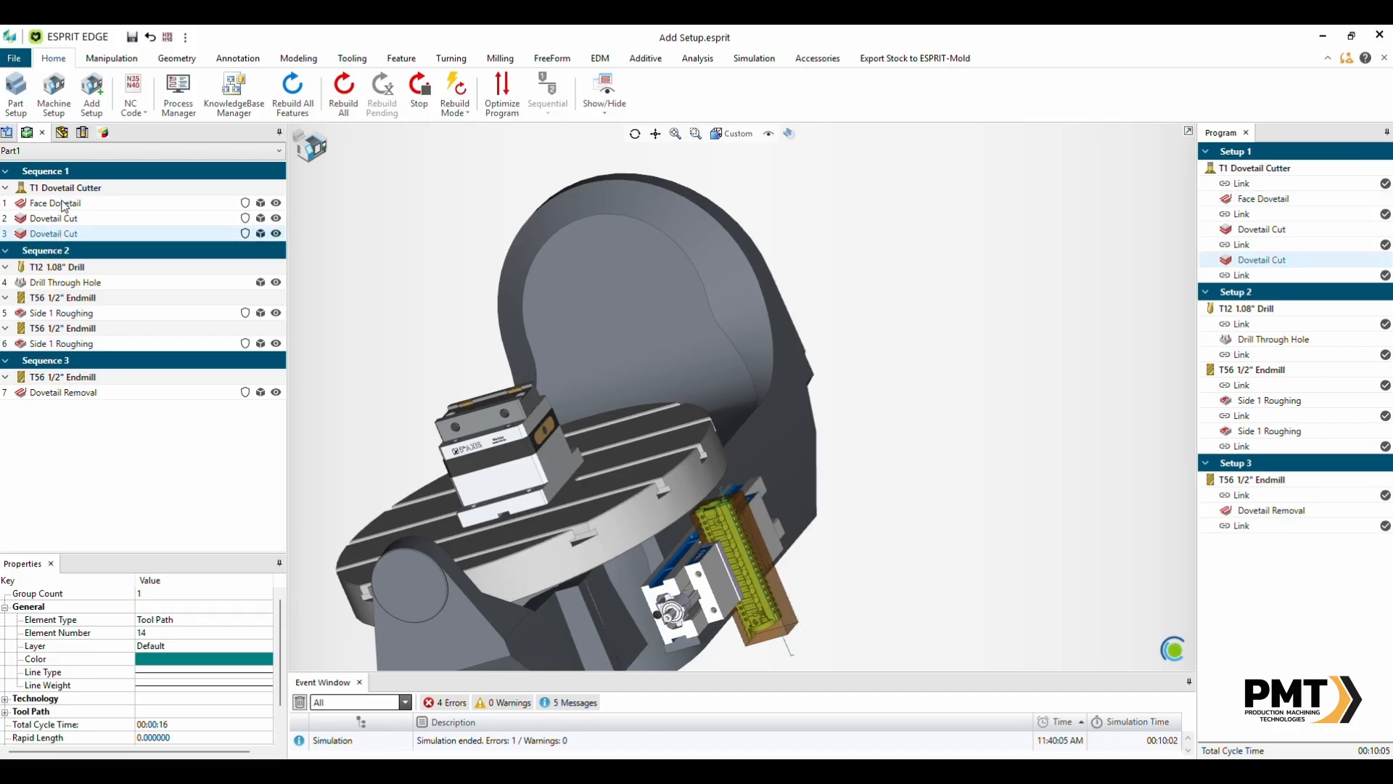
{"action": "left_click", "coordinate": [65, 204]}
{"action": "left_click", "coordinate": [76, 234], "text": "shift"}
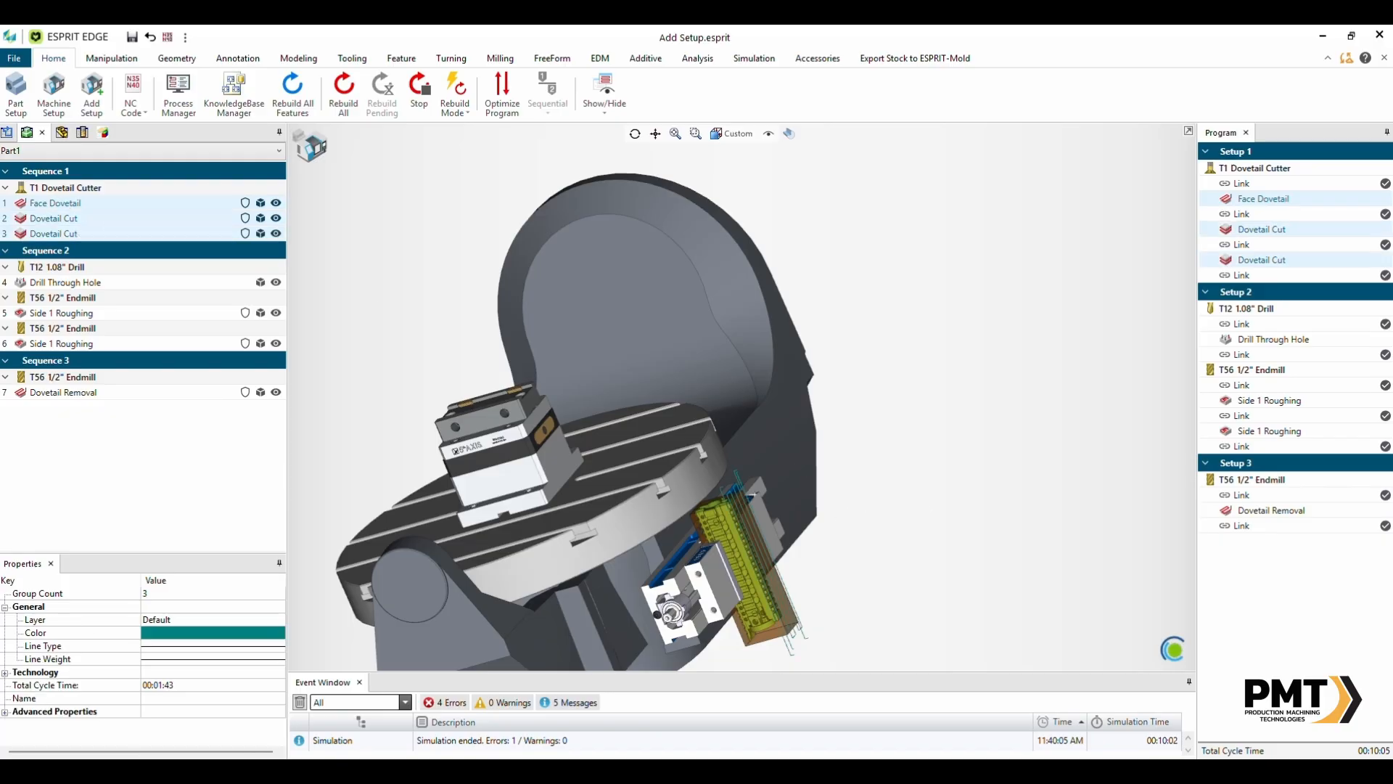
{"action": "left_click", "coordinate": [72, 252]}
{"action": "left_click", "coordinate": [63, 284]}
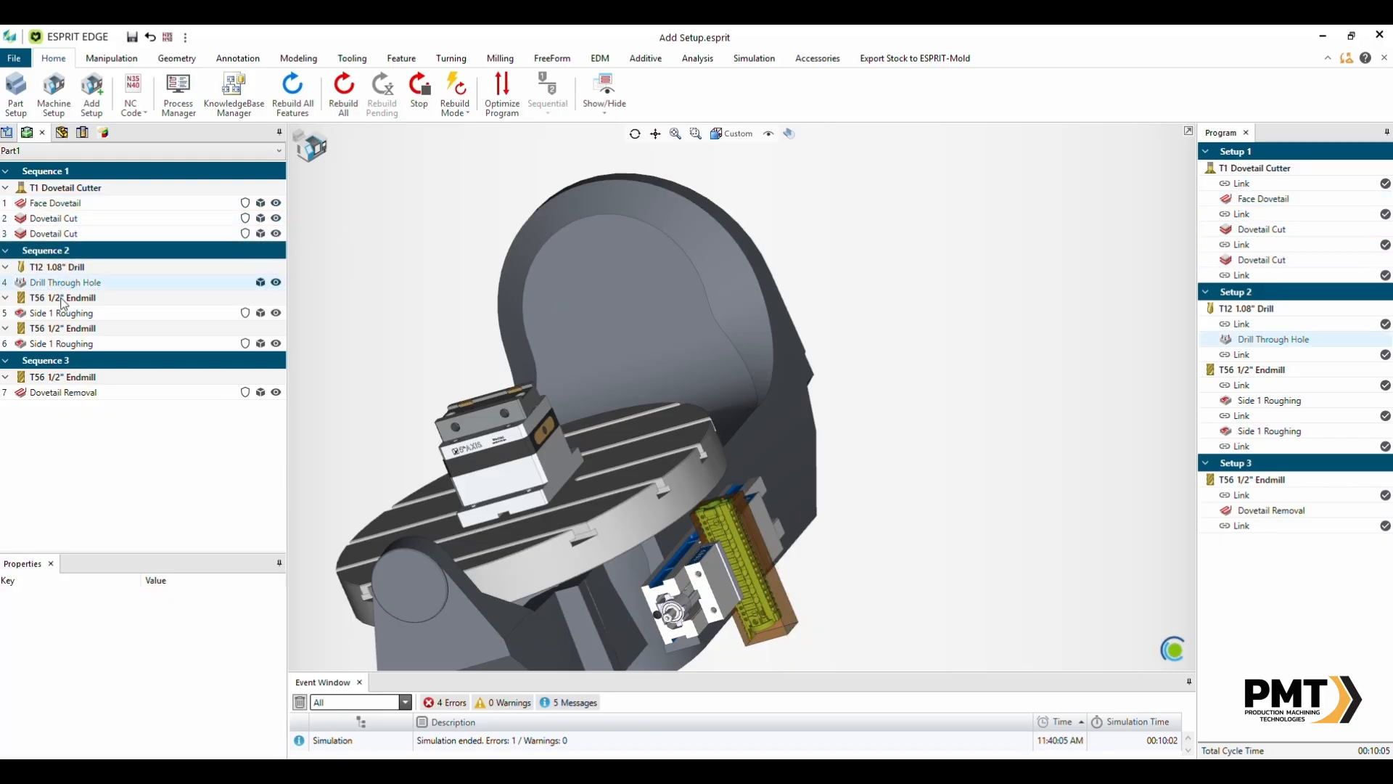
{"action": "left_click", "coordinate": [58, 347], "text": "shift"}
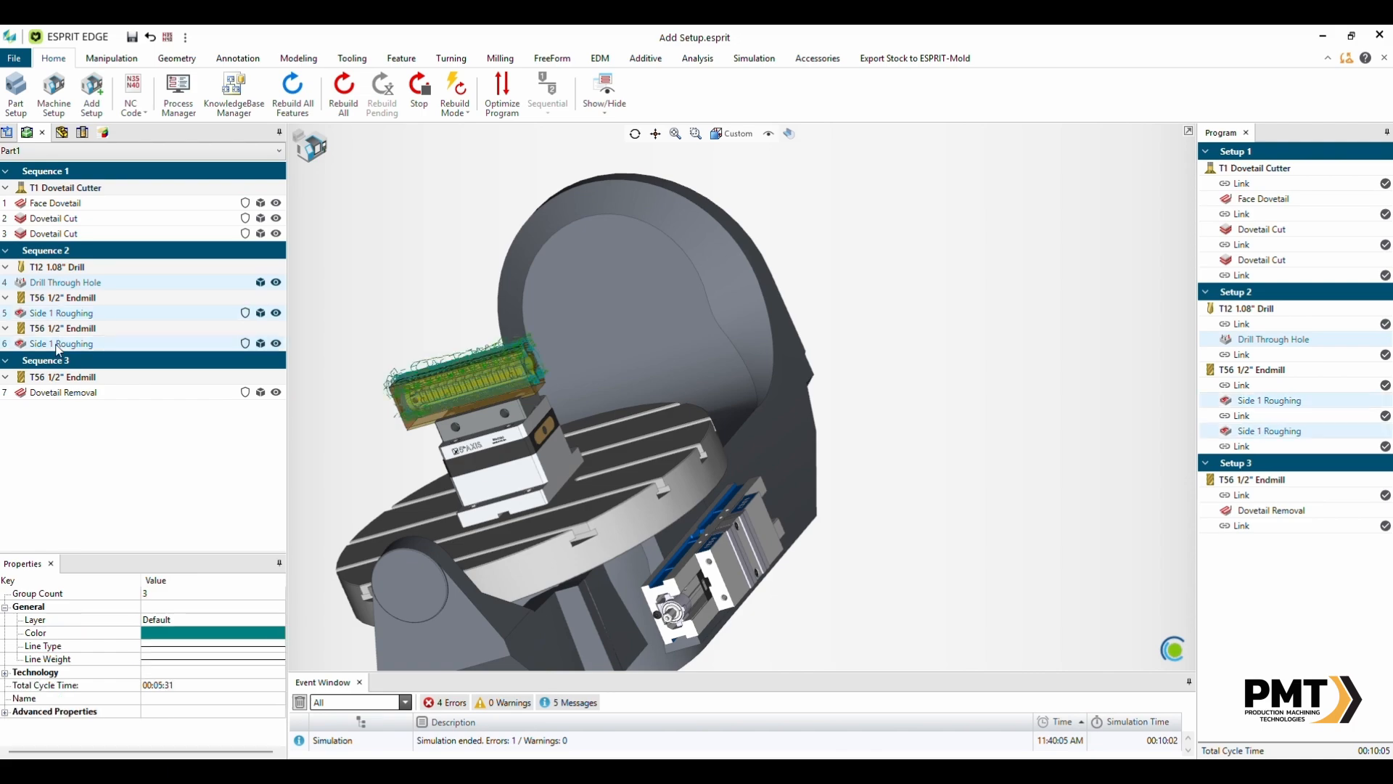
{"action": "left_click", "coordinate": [48, 236]}
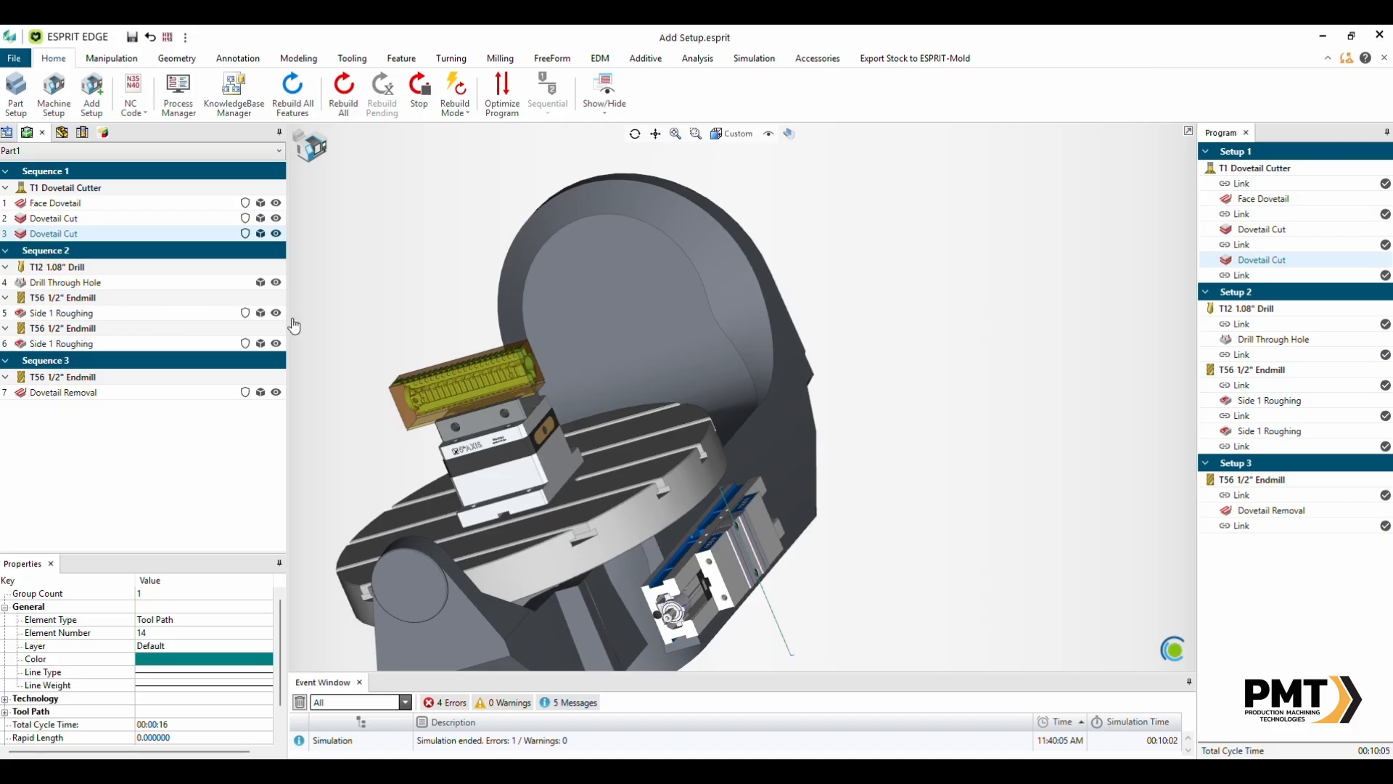
{"action": "left_click", "coordinate": [102, 347]}
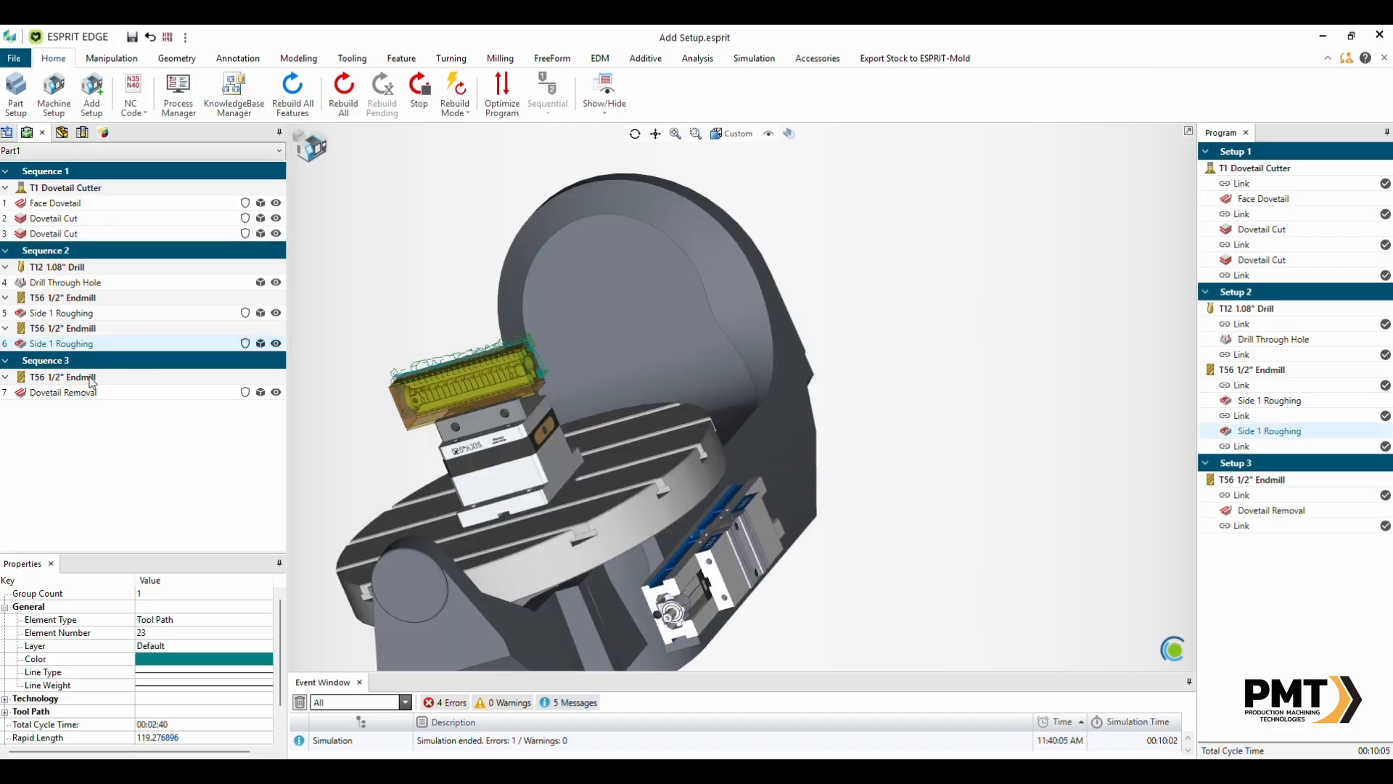
{"action": "left_click", "coordinate": [89, 377]}
{"action": "left_click", "coordinate": [85, 395]}
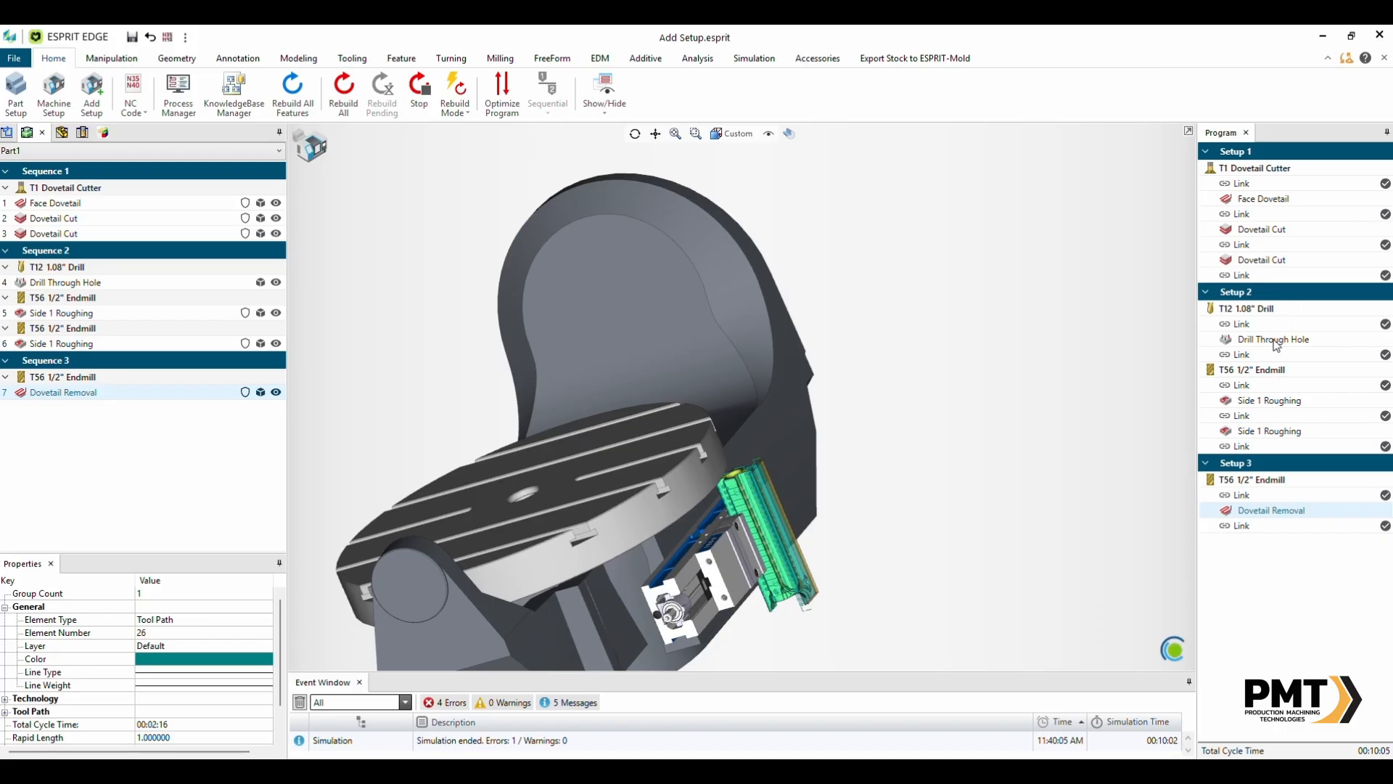
- Select Face Dovetail, Drill Through Hole and Dovetail Removal in the program list to compare their setup positions
{"action": "mouse_move", "coordinate": [1275, 350]}
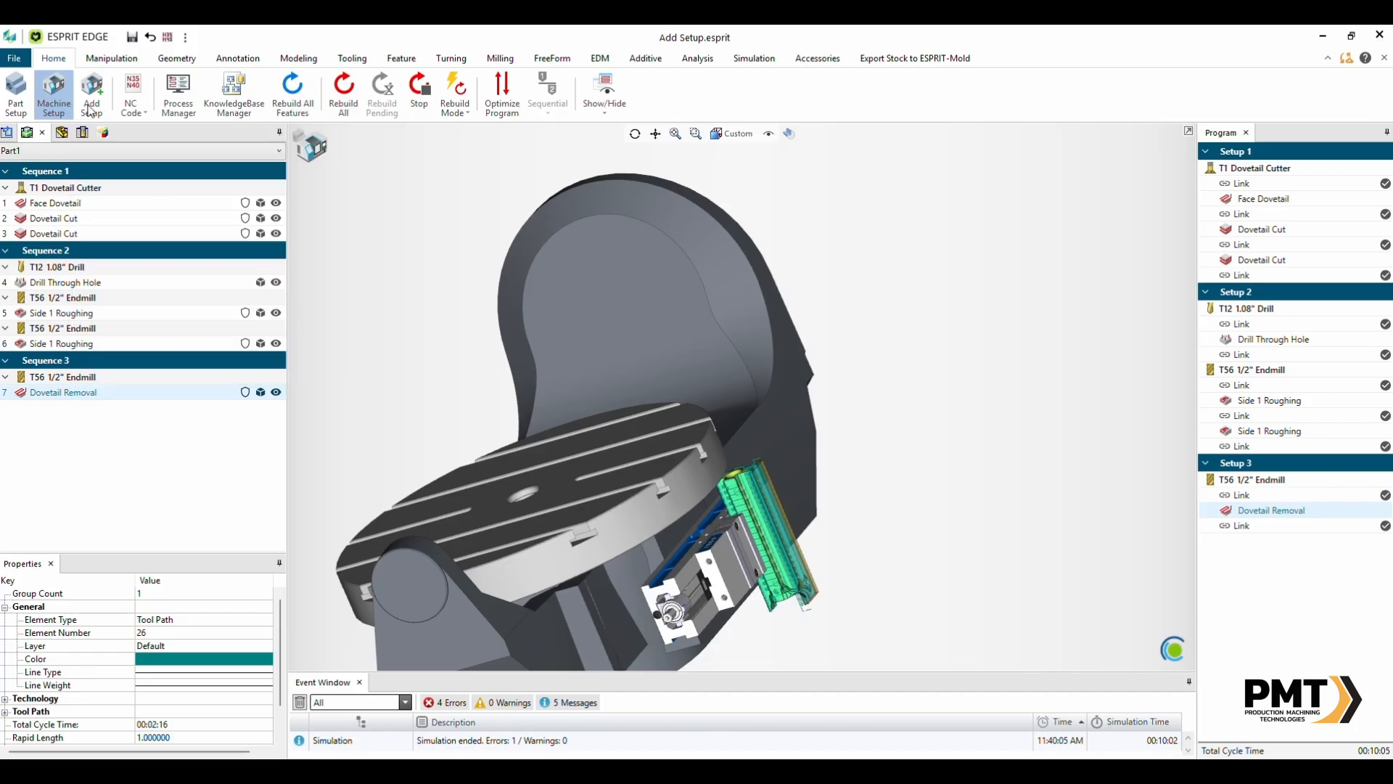
{"action": "left_click", "coordinate": [1245, 200]}
{"action": "left_click", "coordinate": [1271, 341]}
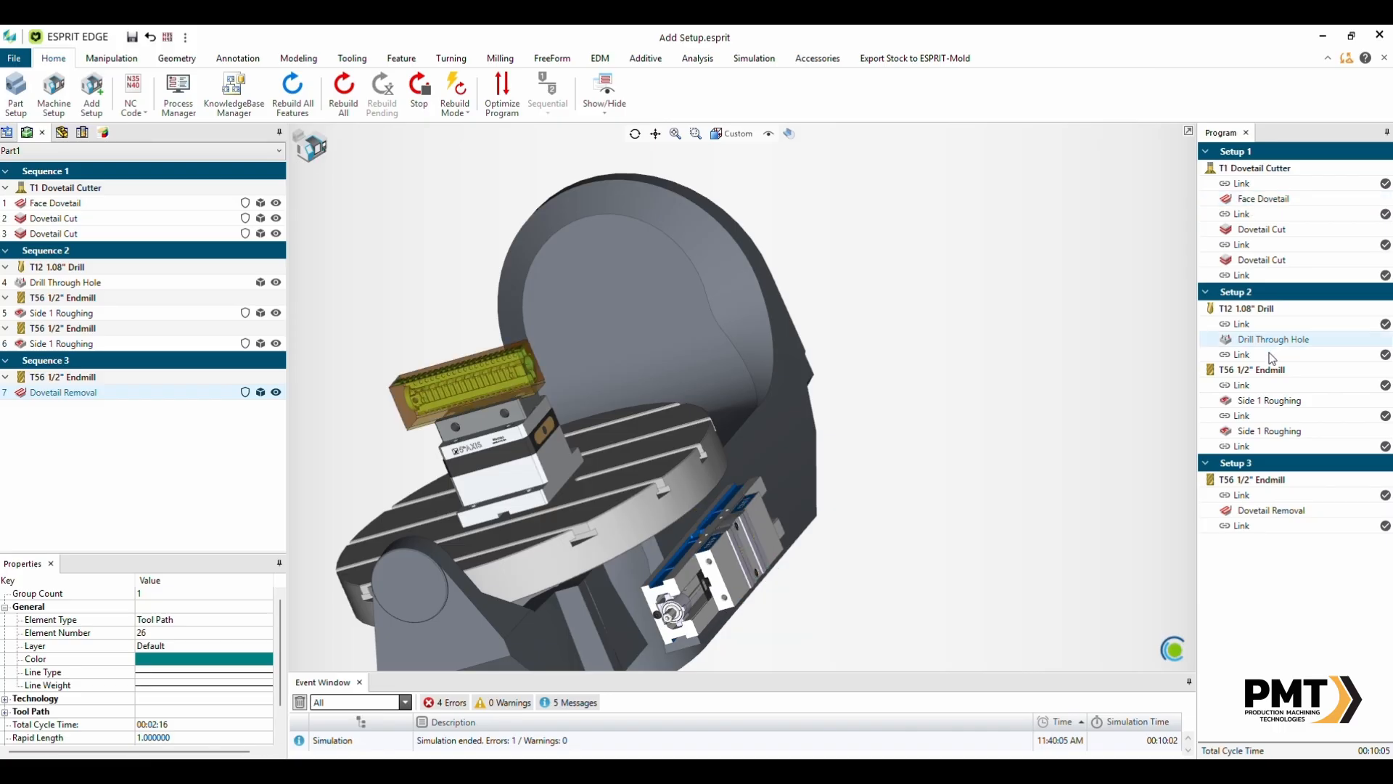
{"action": "left_click", "coordinate": [1259, 511]}
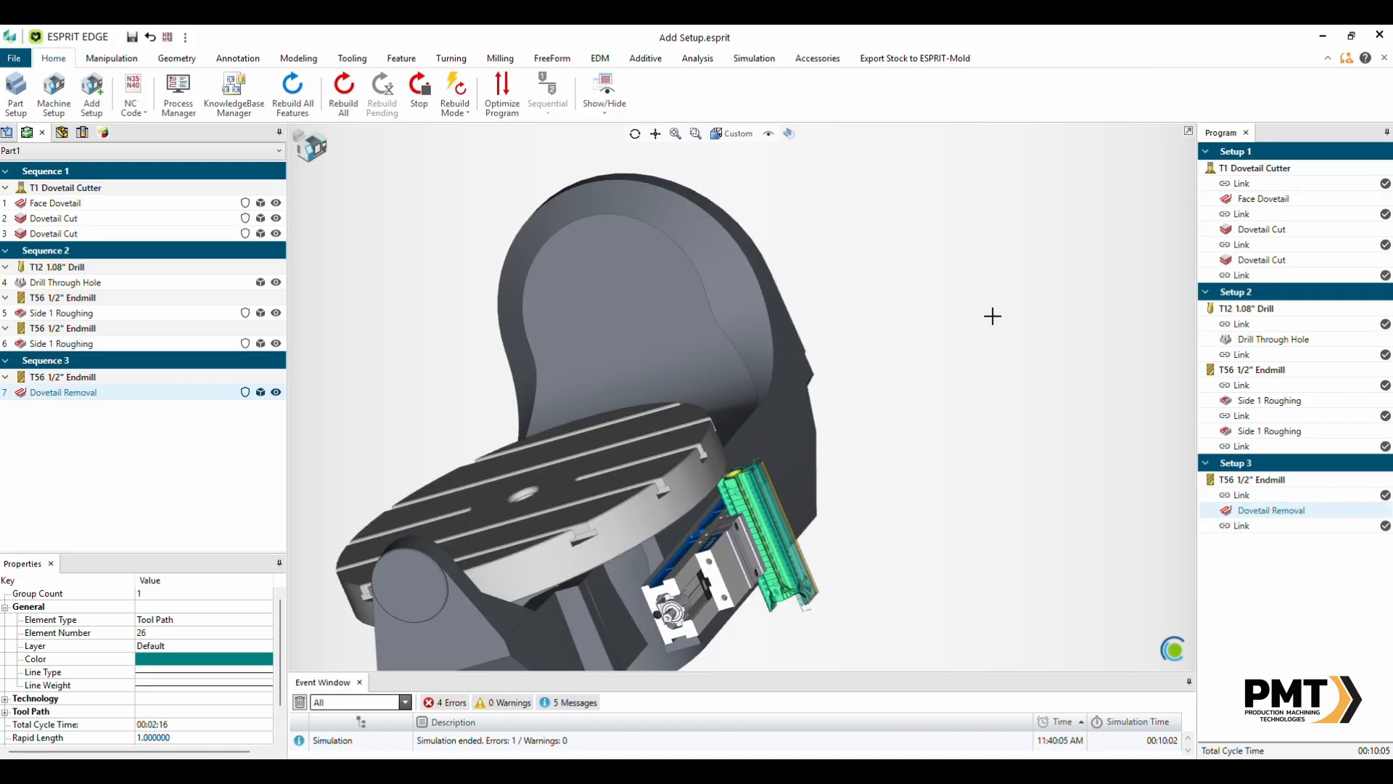